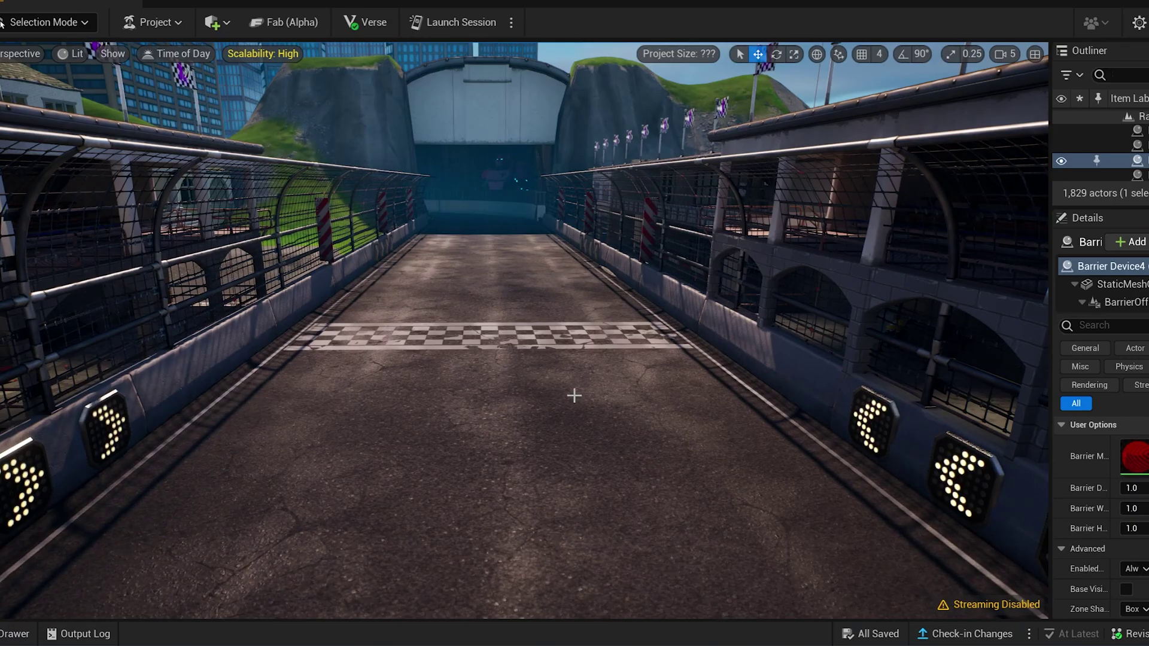
Look over the race track from the checkered line to the barrier-lined section with palm trees
{"action": "middle_click_drag", "start_coordinate": [574, 396], "coordinate": [565, 317]}
{"action": "right_click_drag", "start_coordinate": [579, 345], "coordinate": [233, 332]}
{"action": "right_click_drag", "start_coordinate": [521, 346], "coordinate": [617, 348]}
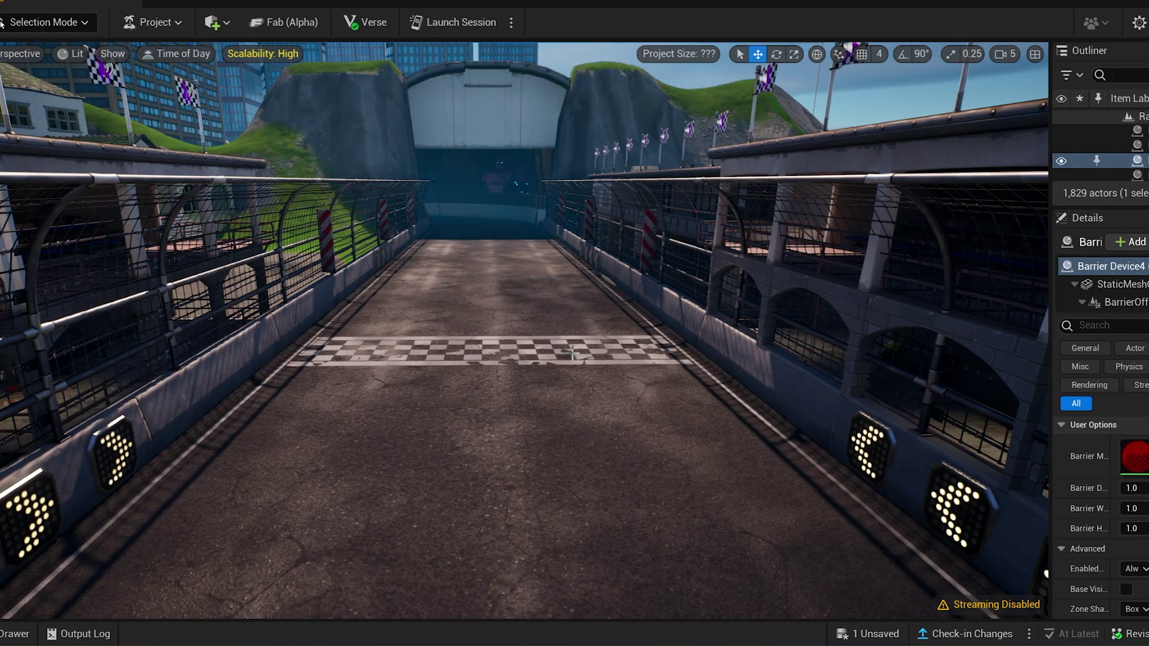
{"action": "key", "text": "2"}
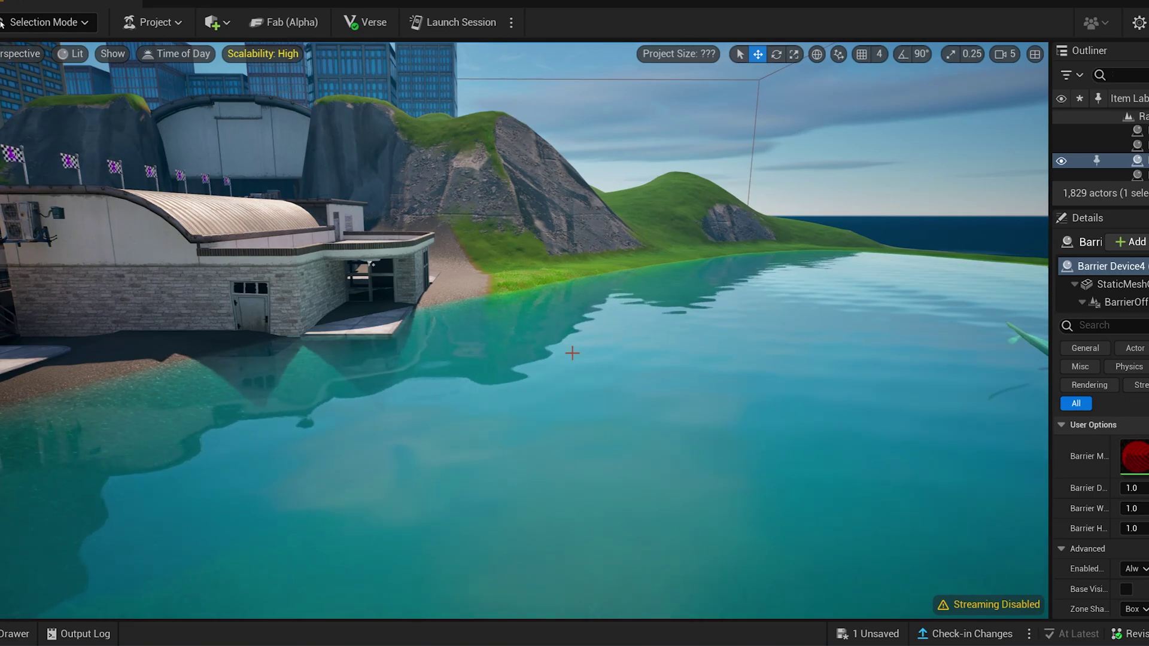
{"action": "key", "text": "1"}
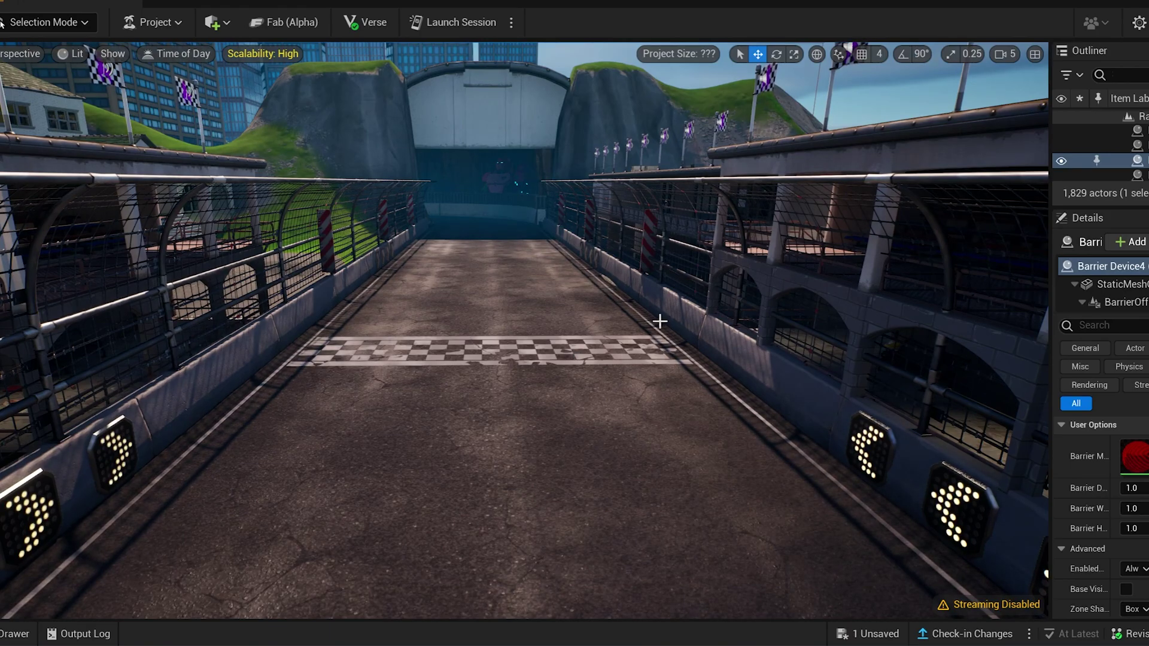
{"action": "middle_click_drag", "start_coordinate": [711, 358], "coordinate": [697, 300]}
{"action": "scroll", "coordinate": [696, 360], "scroll_direction": "up", "scroll_amount": 3}
{"action": "right_click_drag", "start_coordinate": [697, 361], "coordinate": [682, 361]}
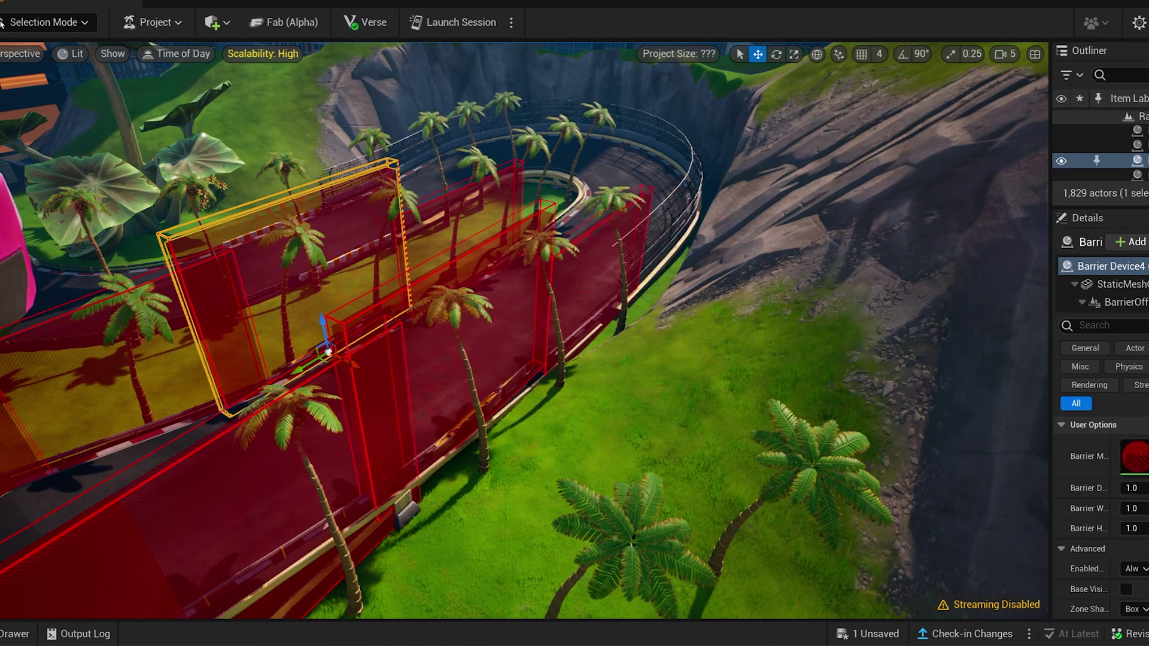
{"action": "right_click_drag", "start_coordinate": [534, 297], "coordinate": [461, 396]}
{"action": "right_click_drag", "start_coordinate": [339, 365], "coordinate": [339, 365]}
{"action": "key", "text": "s"}
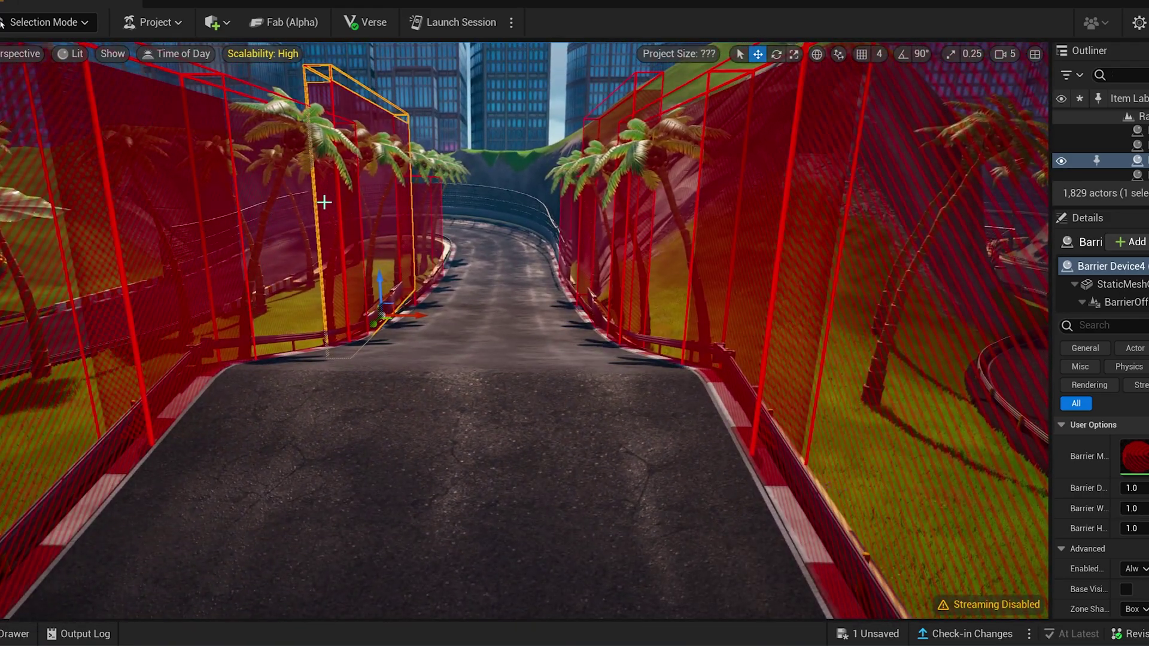
Search the Fortnite content for "barrier" to find the device used along the track
{"action": "key", "text": "ctrl+space"}
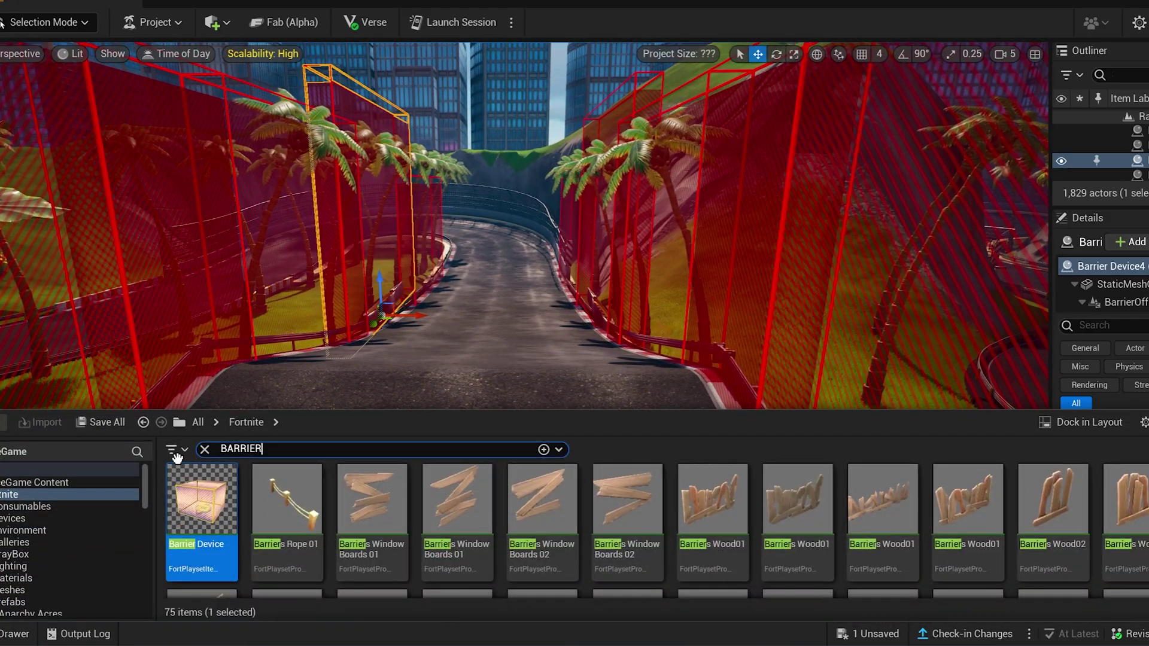
{"action": "left_click", "coordinate": [205, 450]}
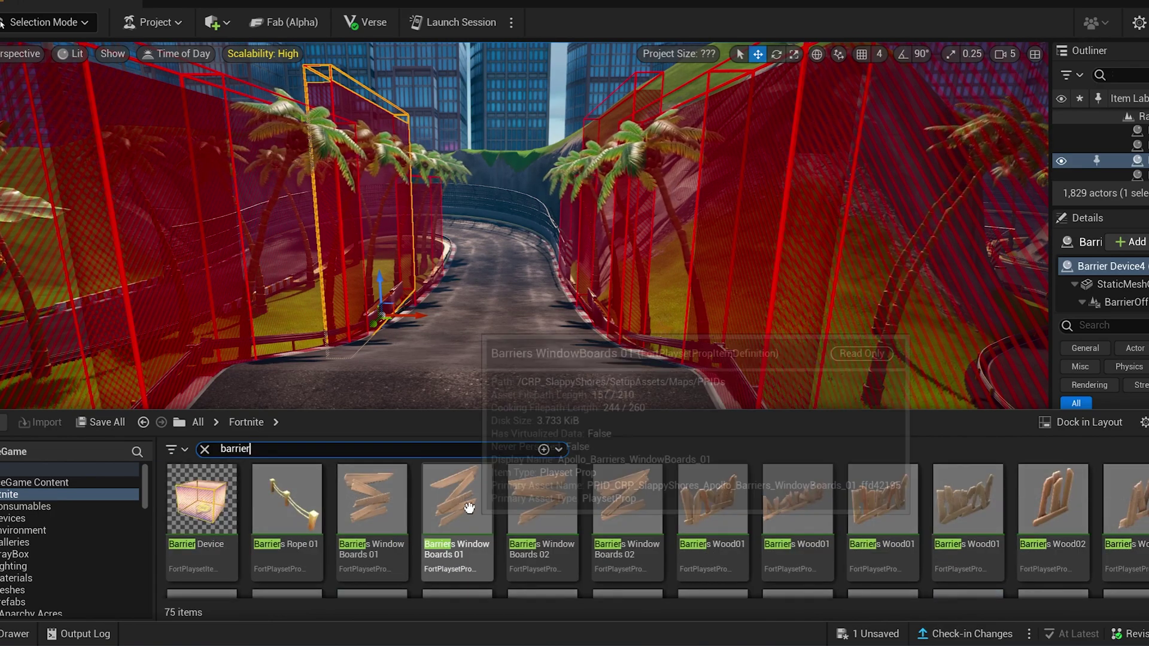
{"action": "middle_click_drag", "start_coordinate": [517, 251], "coordinate": [501, 263]}
{"action": "right_click_drag", "start_coordinate": [504, 266], "coordinate": [527, 312]}
Review the selected barrier device's user options with a wider details view, keeping Enabled on Phase at Always
{"action": "left_click_drag", "start_coordinate": [1051, 303], "coordinate": [735, 292]}
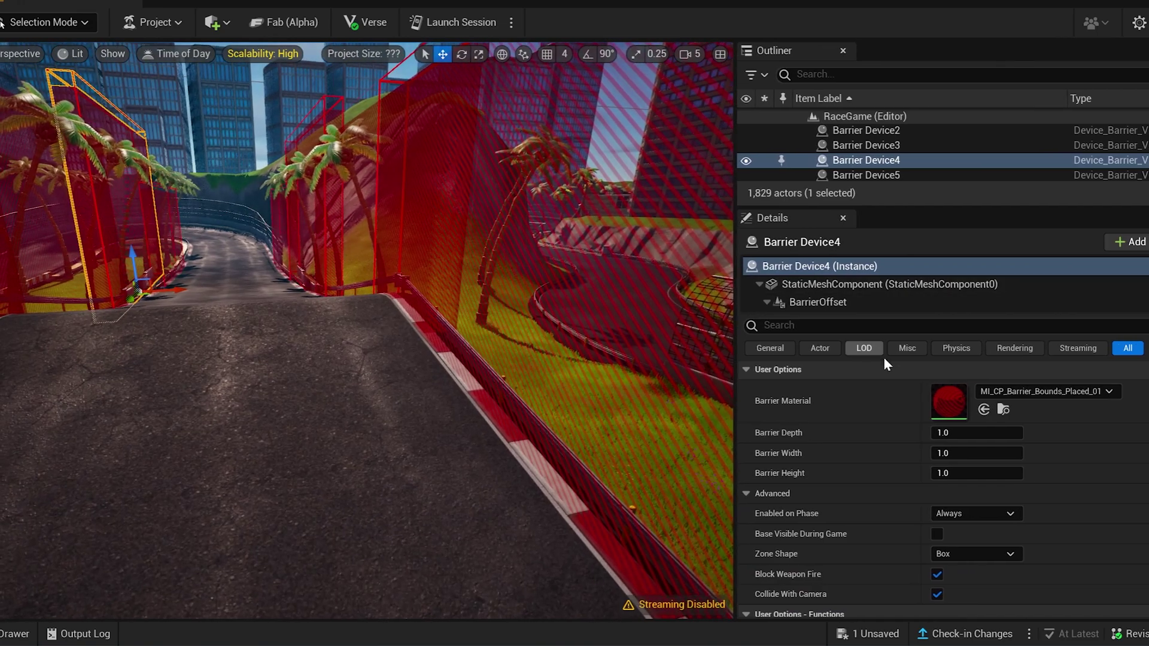
{"action": "scroll", "coordinate": [950, 407], "scroll_direction": "down", "scroll_amount": 2}
{"action": "scroll", "coordinate": [509, 224], "scroll_direction": "down", "scroll_amount": 1}
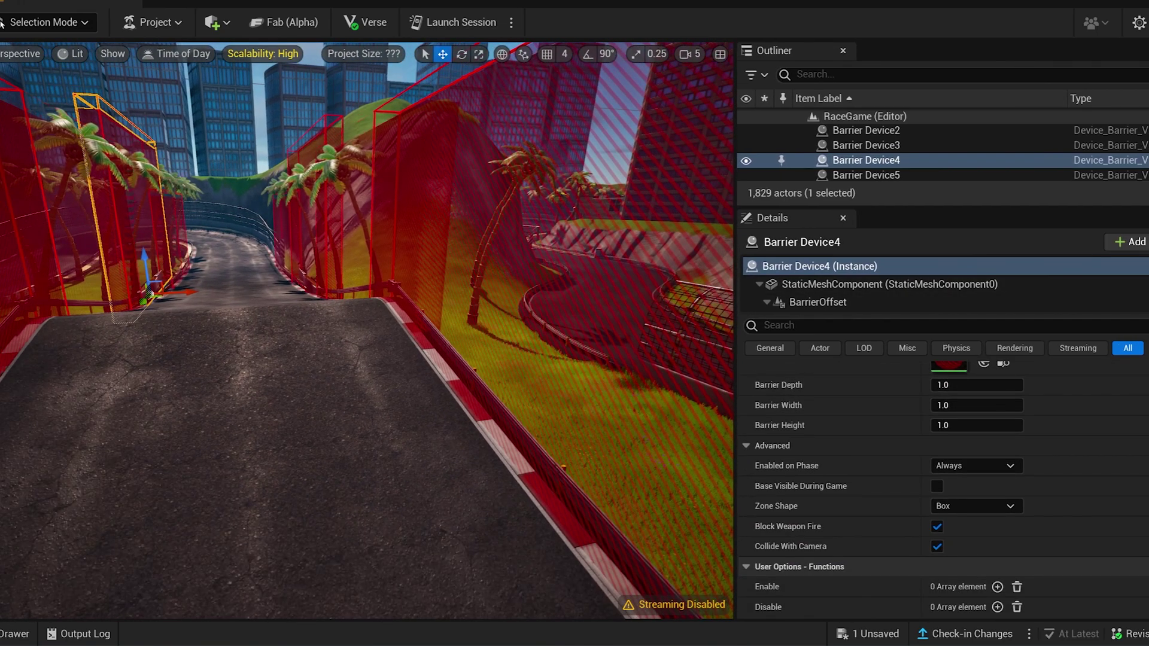
{"action": "right_click_drag", "start_coordinate": [509, 224], "coordinate": [431, 228]}
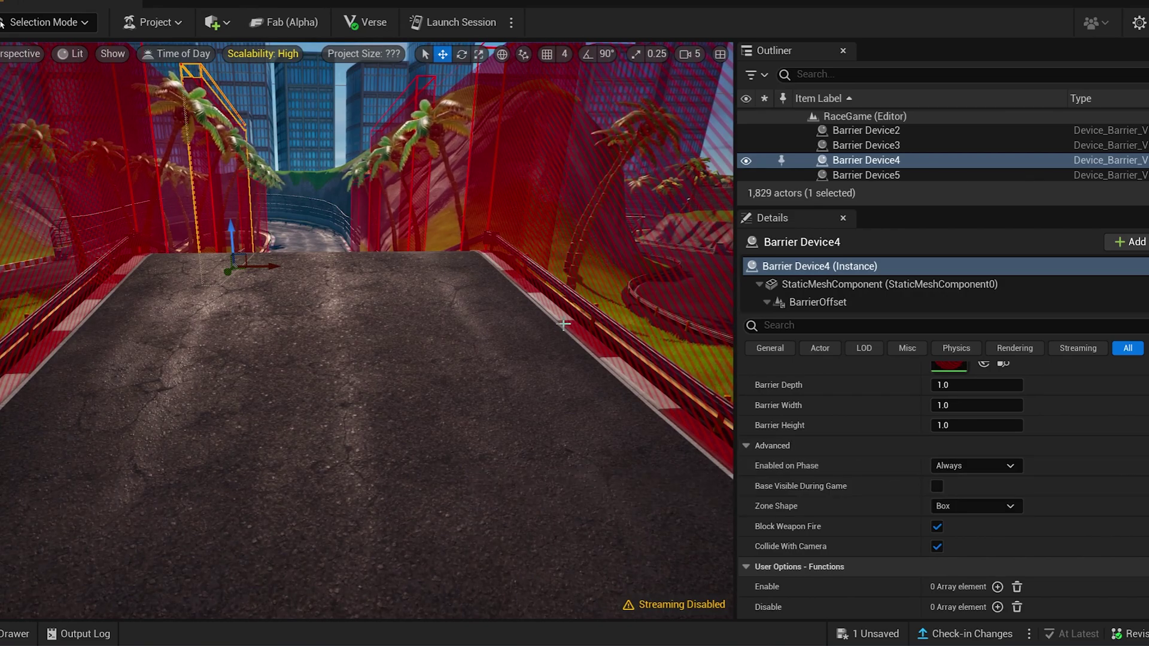
{"action": "left_click", "coordinate": [965, 467]}
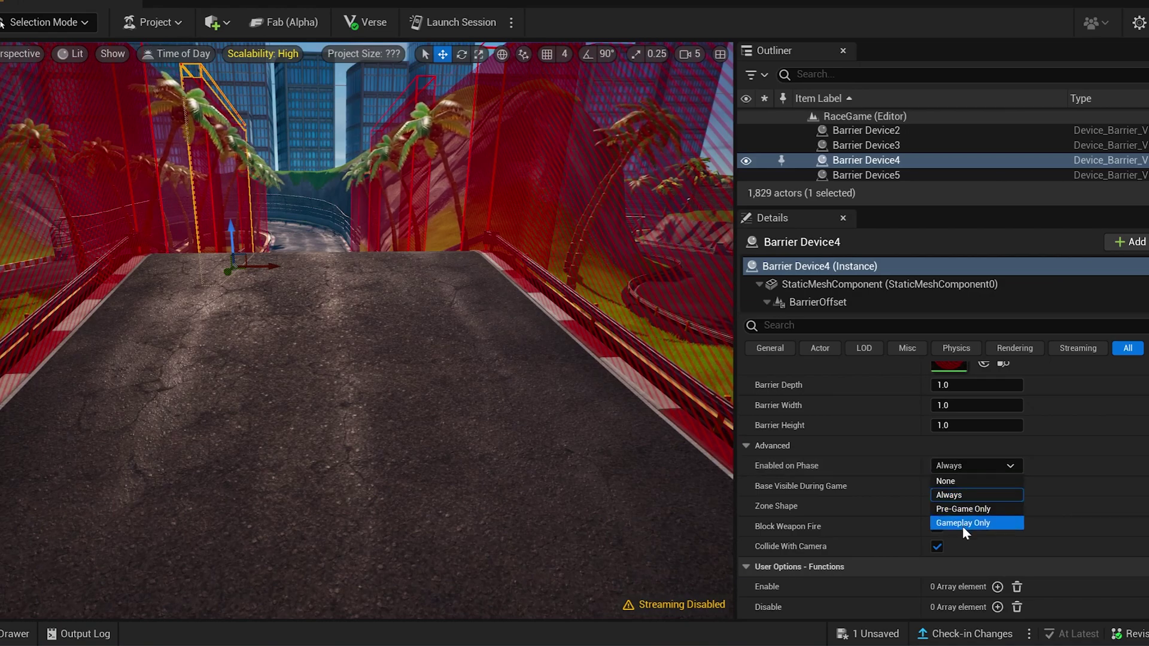
{"action": "left_click", "coordinate": [957, 496]}
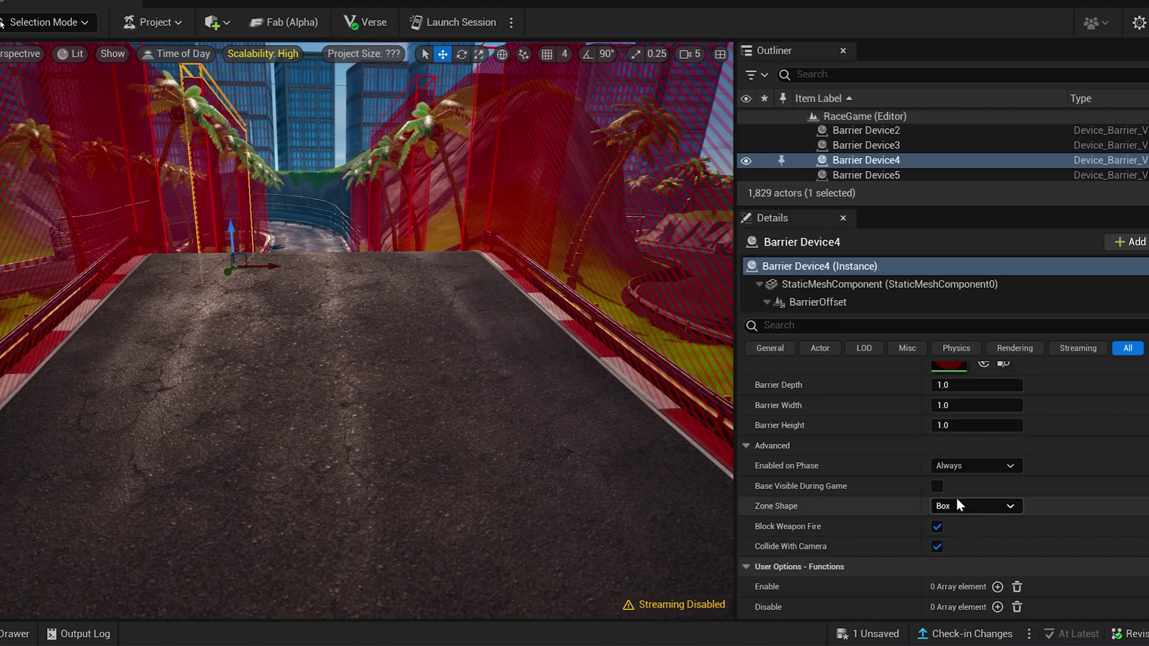
Delete the existing player spawn pads in the lake beside the track
{"action": "right_click_drag", "start_coordinate": [450, 348], "coordinate": [415, 346]}
{"action": "key", "text": "e"}
{"action": "key", "text": "d"}
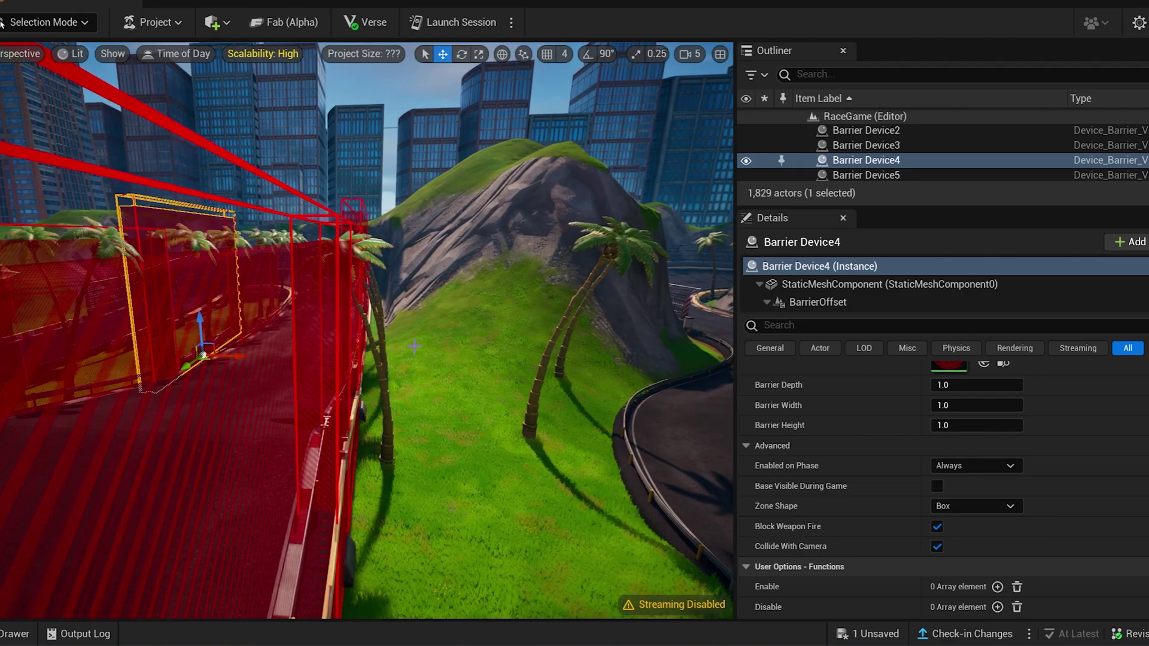
{"action": "right_click_drag", "start_coordinate": [531, 321], "coordinate": [537, 321]}
{"action": "key", "text": "d"}
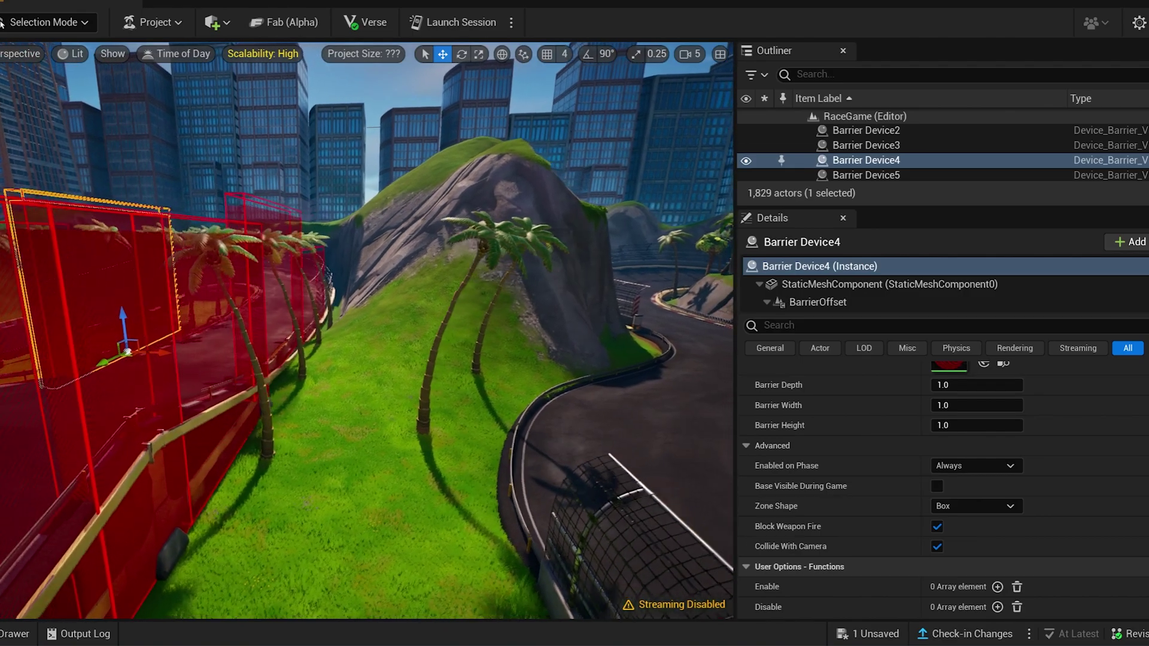
{"action": "right_click_drag", "start_coordinate": [414, 346], "coordinate": [415, 345]}
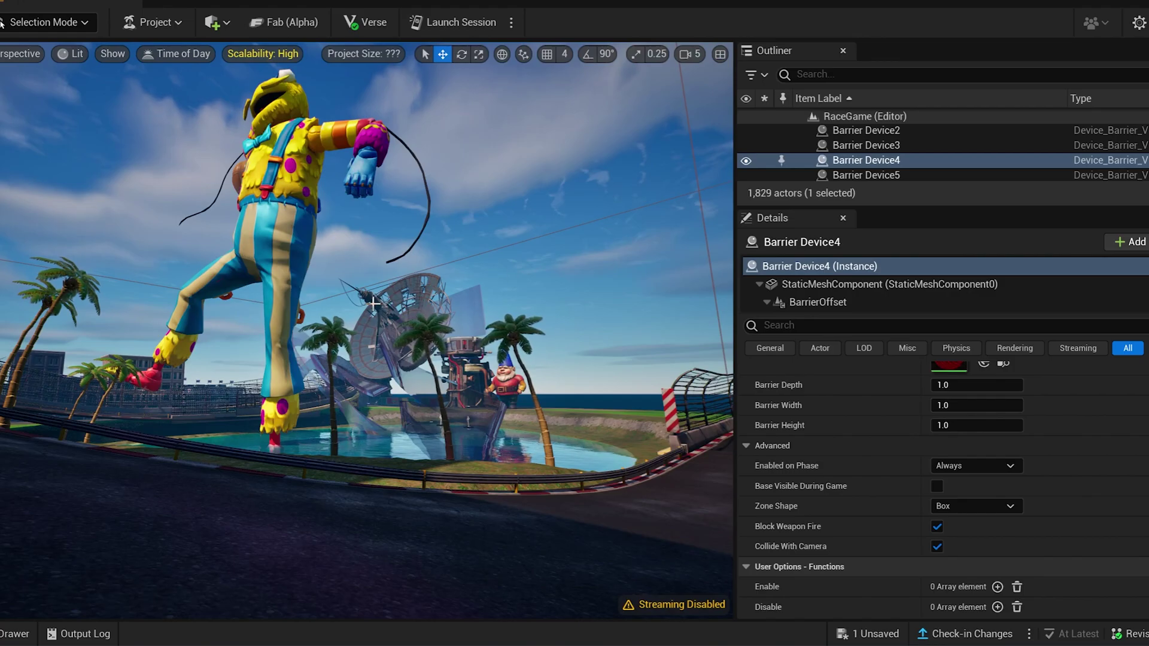
{"action": "key", "text": "w"}
{"action": "key", "text": "d"}
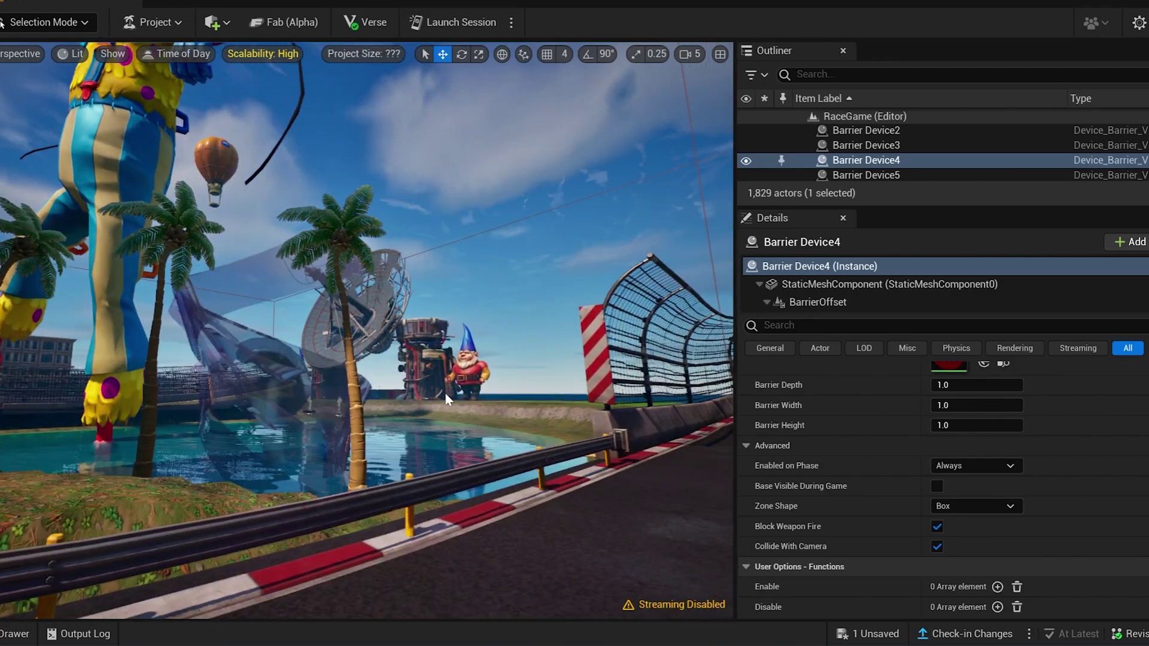
{"action": "right_click_drag", "start_coordinate": [475, 410], "coordinate": [423, 380]}
{"action": "left_click", "coordinate": [347, 258]}
{"action": "left_click", "coordinate": [296, 279]}
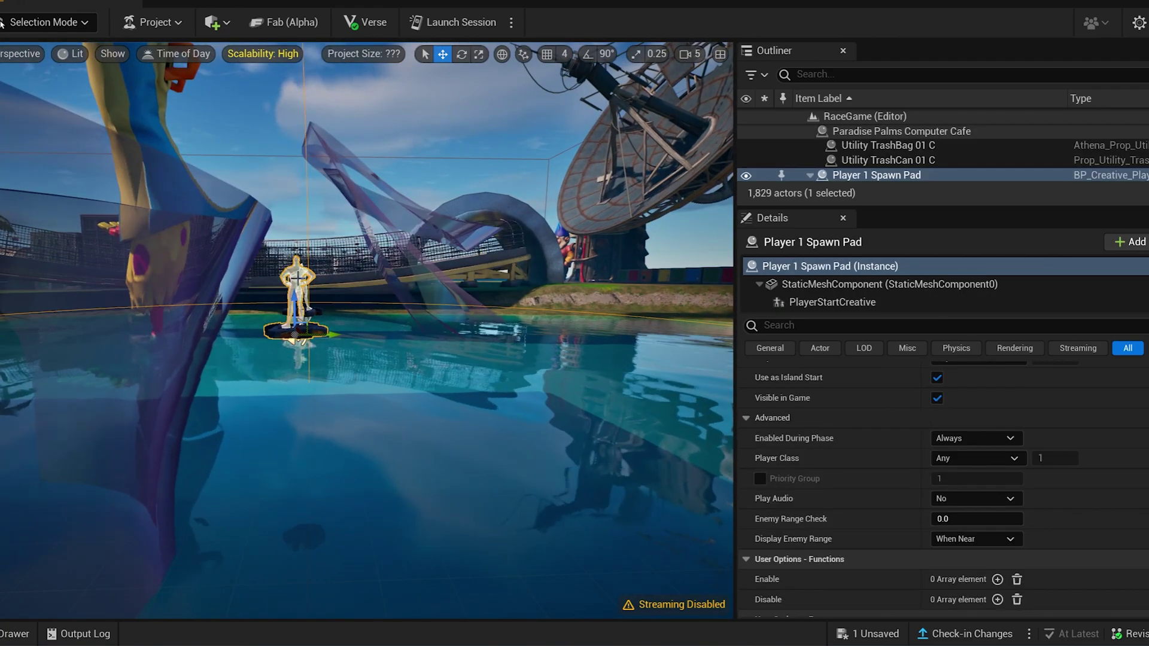
{"action": "key", "text": "Delete"}
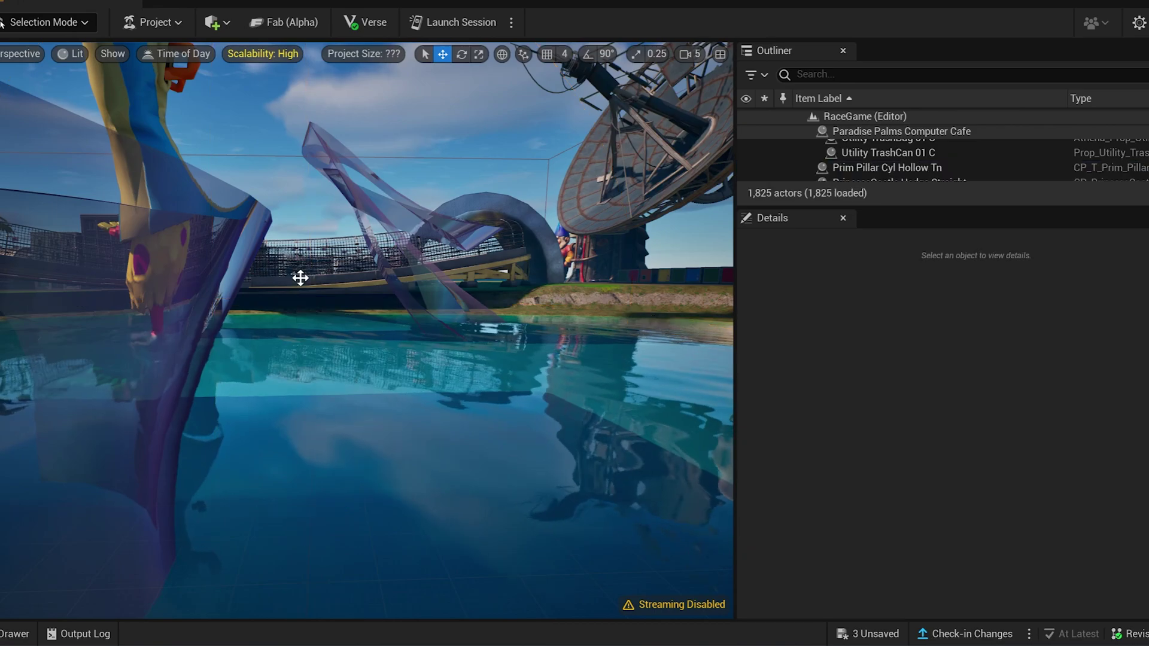
Find the Player Spawner with the search "player spa" and place one on the grass near the palm trees by the lake
{"action": "right_click_drag", "start_coordinate": [300, 278], "coordinate": [339, 331]}
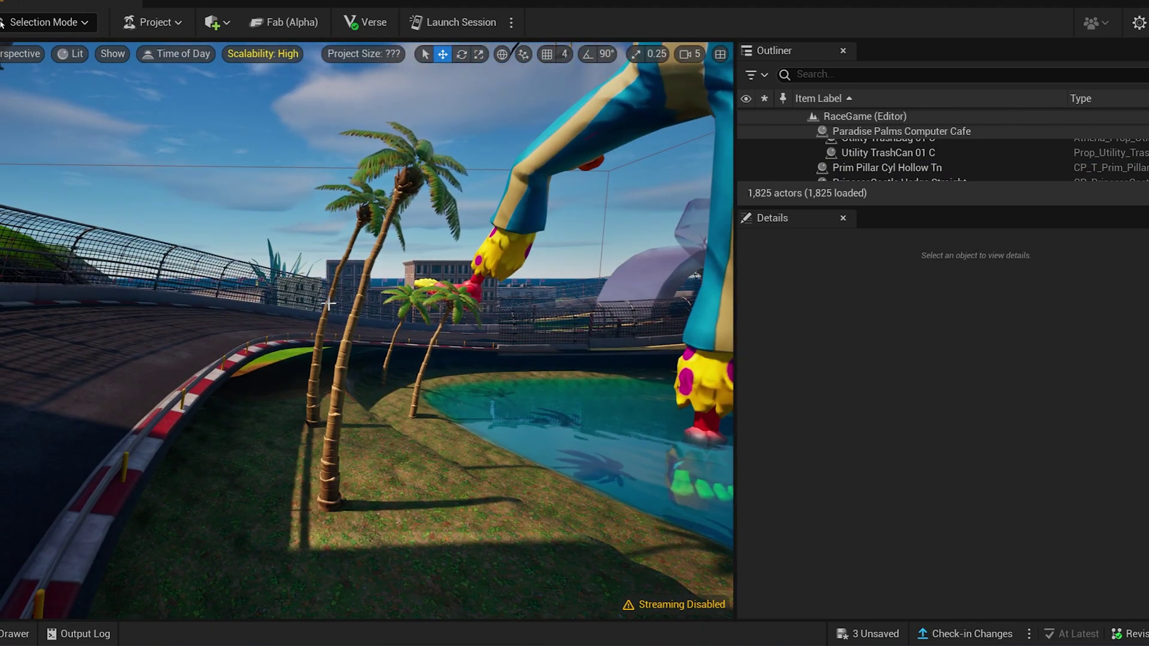
{"action": "key", "text": "q"}
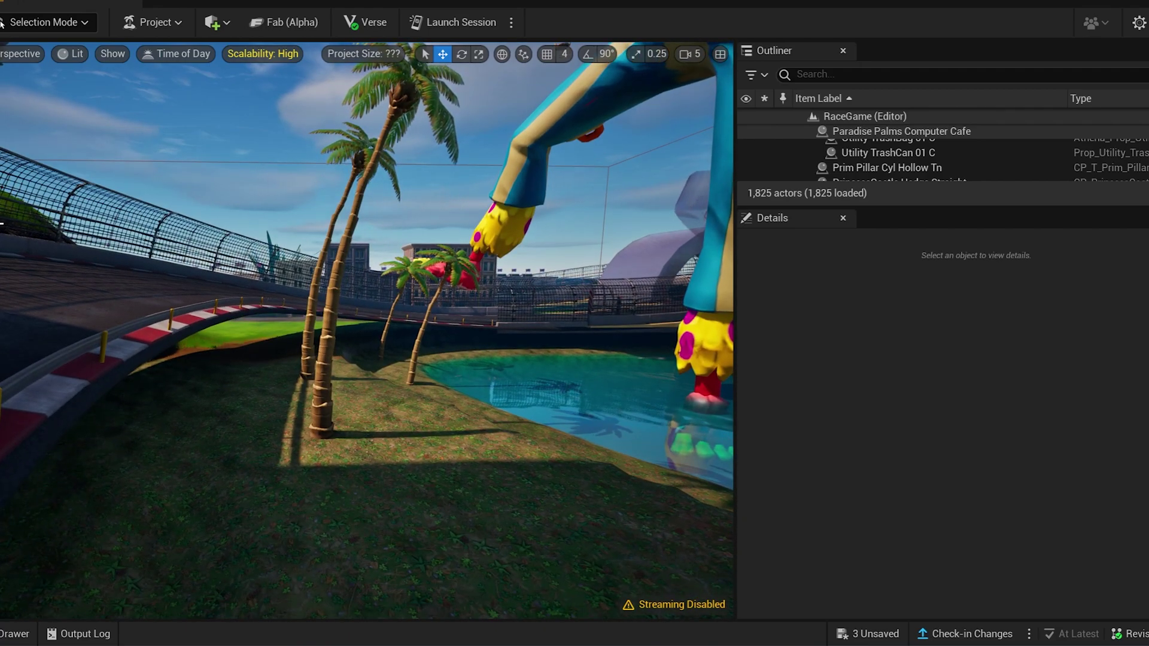
{"action": "left_click", "coordinate": [15, 634]}
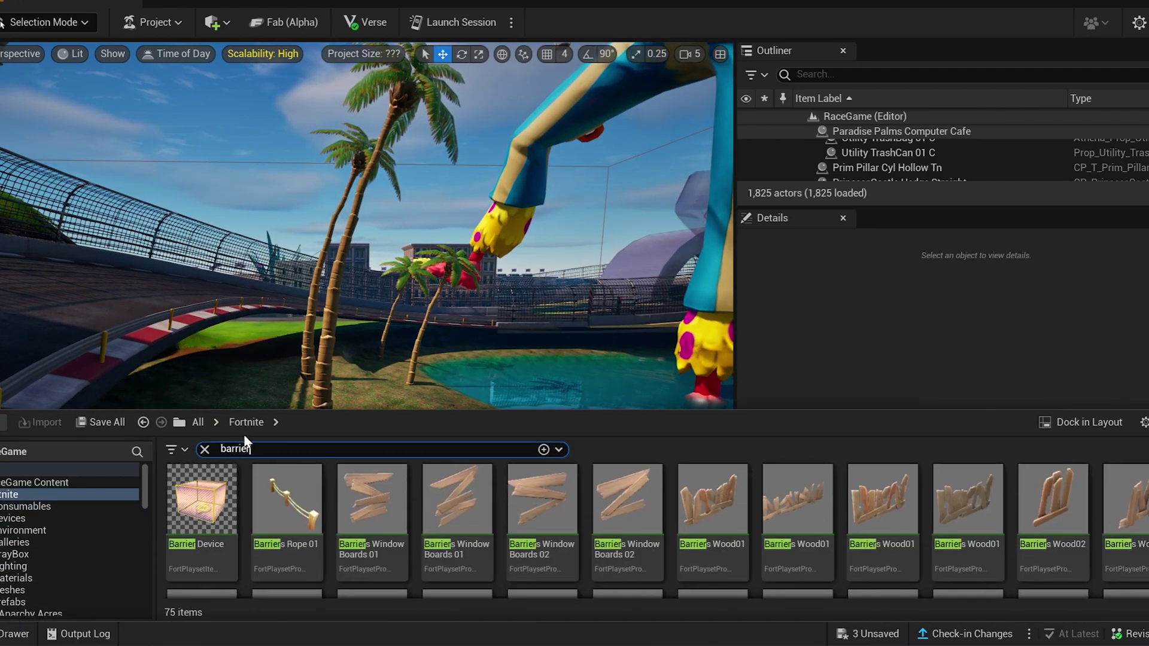
{"action": "left_click", "coordinate": [213, 449]}
{"action": "type", "text": "pplayer"}
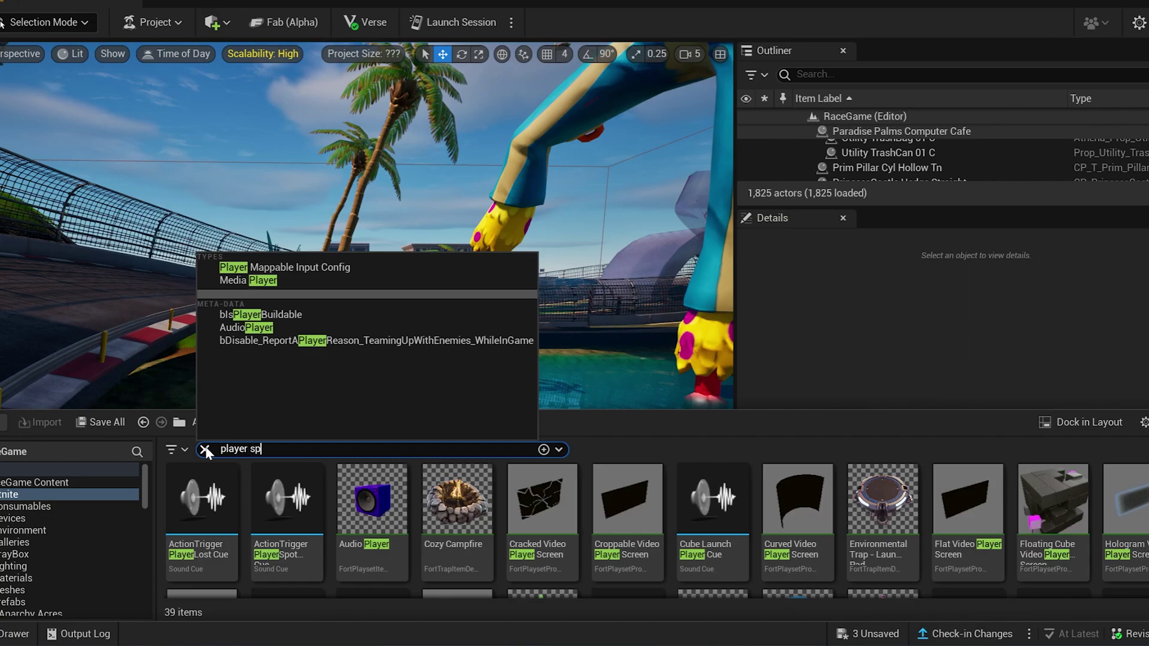
{"action": "left_click", "coordinate": [201, 509]}
{"action": "left_click_drag", "start_coordinate": [200, 508], "coordinate": [303, 528]}
{"action": "right_click_drag", "start_coordinate": [302, 528], "coordinate": [302, 529]}
{"action": "key", "text": "q"}
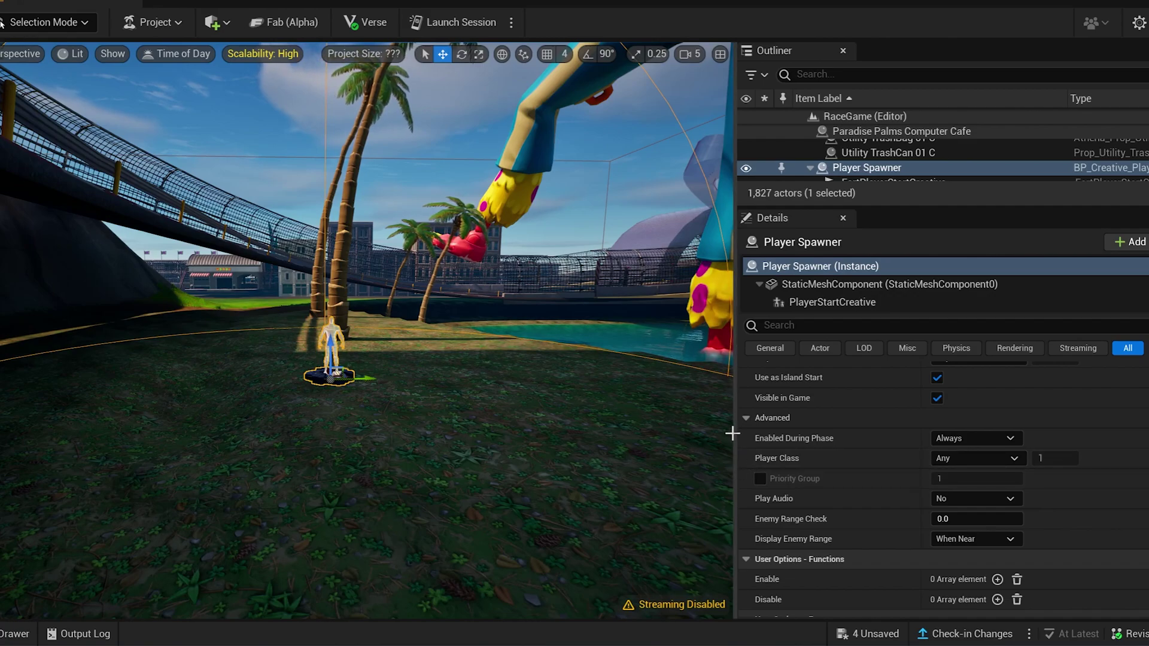
Assign the new player spawner to Team Index 1 and turn off Visible in Game
{"action": "left_click_drag", "start_coordinate": [733, 429], "coordinate": [648, 449]}
{"action": "scroll", "coordinate": [720, 457], "scroll_direction": "up", "scroll_amount": 3}
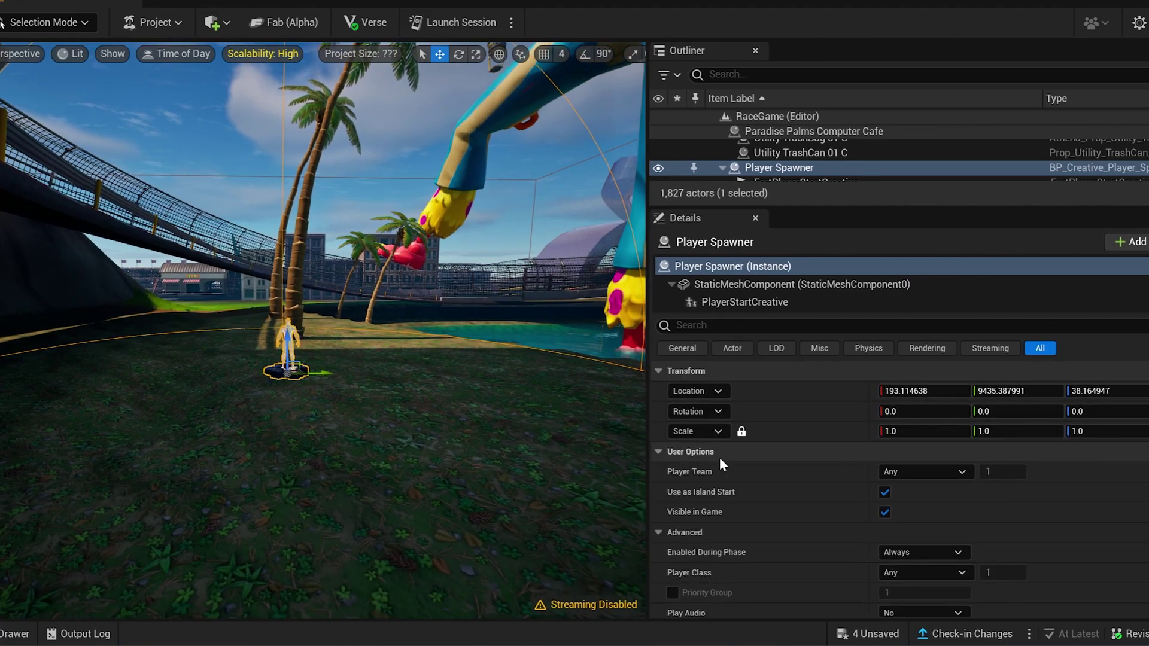
{"action": "left_click", "coordinate": [926, 473]}
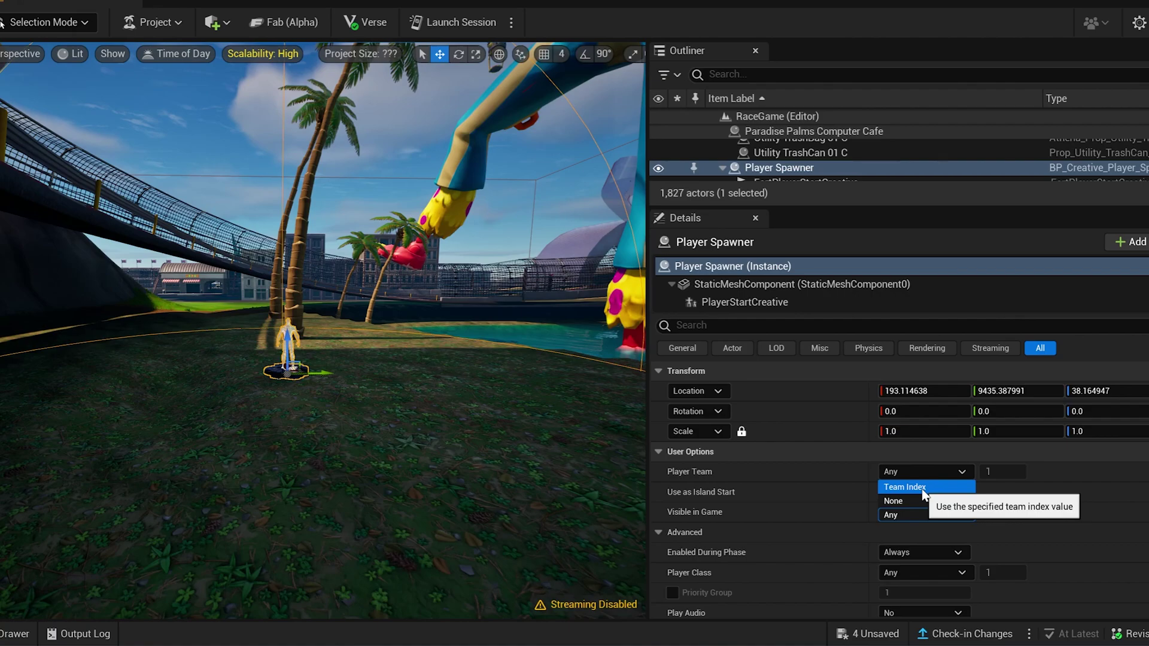
{"action": "left_click", "coordinate": [922, 488]}
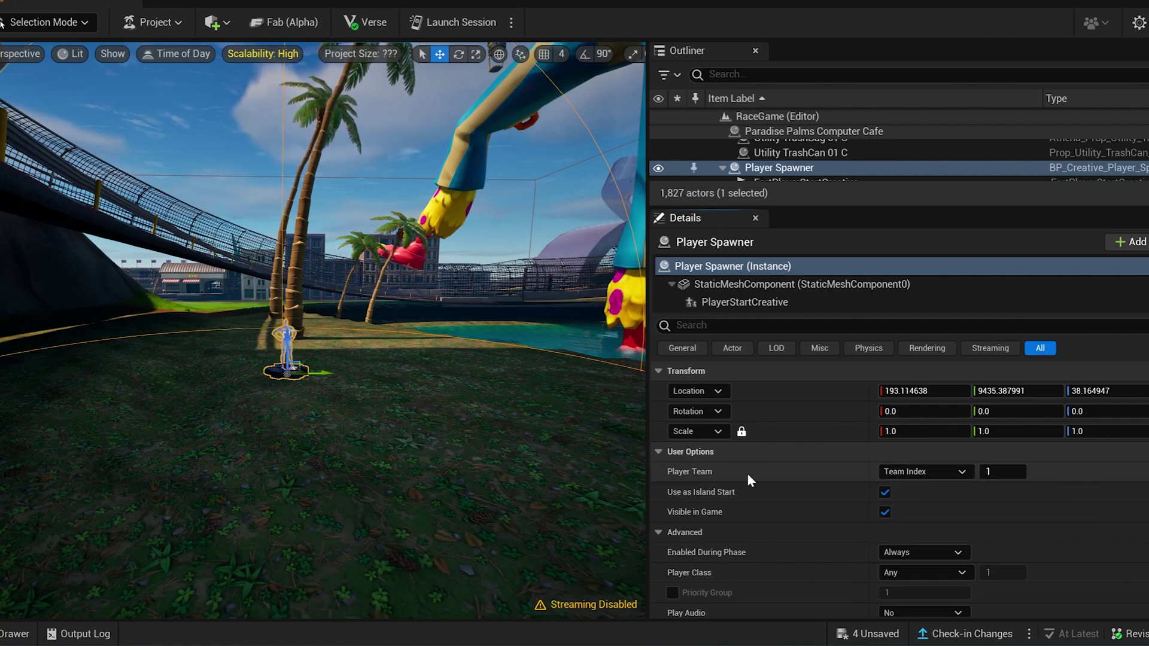
{"action": "left_click", "coordinate": [884, 513]}
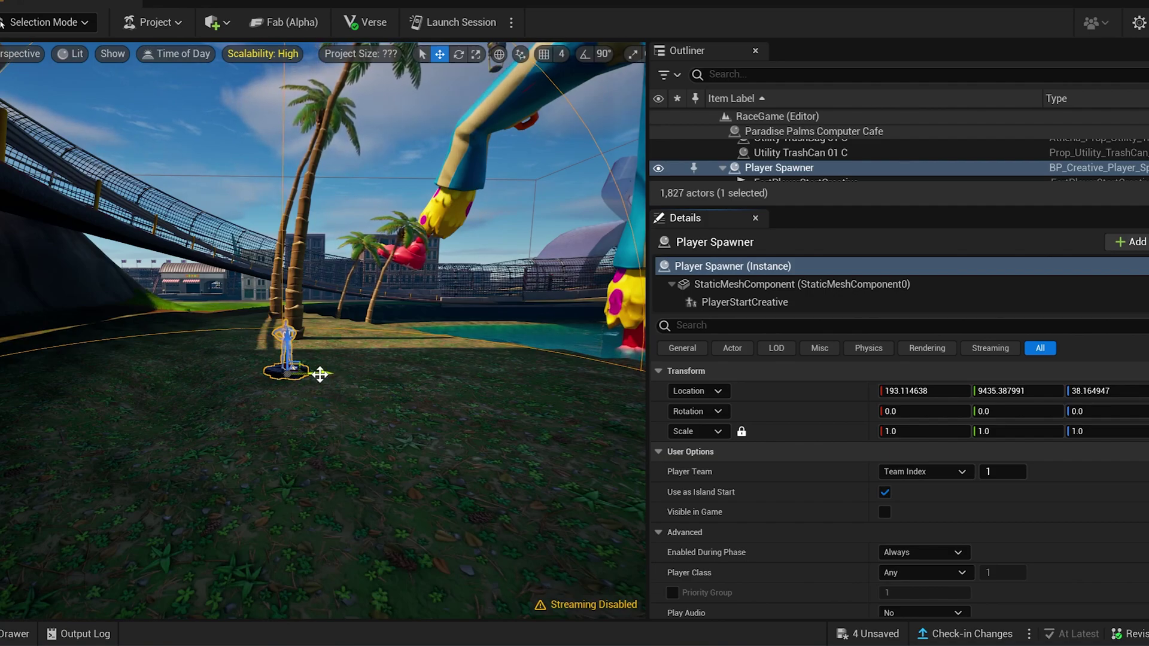
Duplicate the player spawner beside the original and set the copy's team index to 2
{"action": "left_click_drag", "start_coordinate": [320, 375], "coordinate": [384, 375], "text": "alt"}
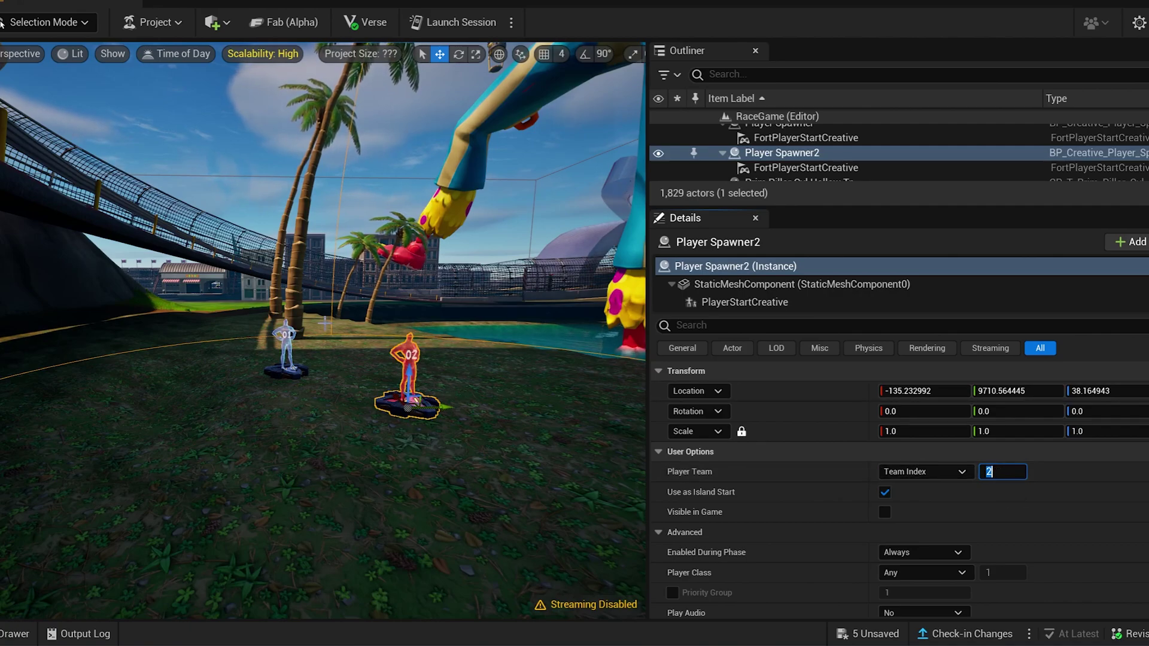
Return to the checkered line, enlarge the viewport, and search the Fortnite content for "bear sp"
{"action": "scroll", "coordinate": [324, 323], "scroll_direction": "up", "scroll_amount": 5}
{"action": "middle_click_drag", "start_coordinate": [302, 344], "coordinate": [324, 323]}
{"action": "right_click_drag", "start_coordinate": [323, 323], "coordinate": [322, 310]}
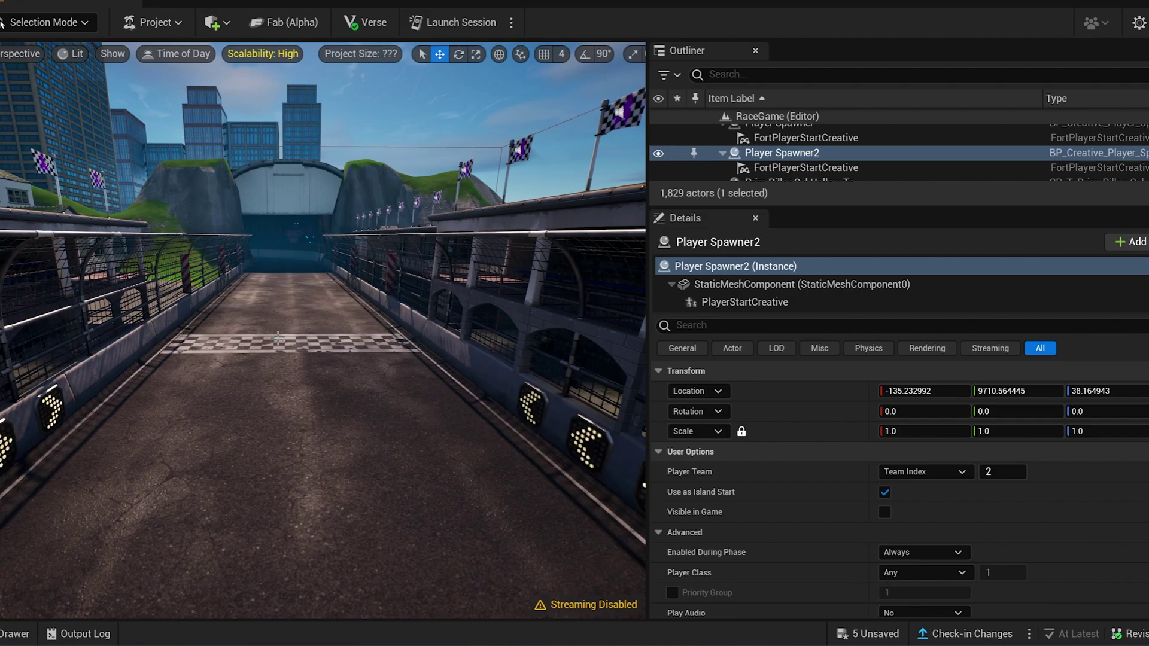
{"action": "mouse_move", "coordinate": [282, 341]}
{"action": "right_mouse_down"}
{"action": "mouse_move", "coordinate": [296, 354]}
{"action": "mouse_move", "coordinate": [301, 331]}
{"action": "mouse_move", "coordinate": [291, 357]}
{"action": "right_mouse_up"}
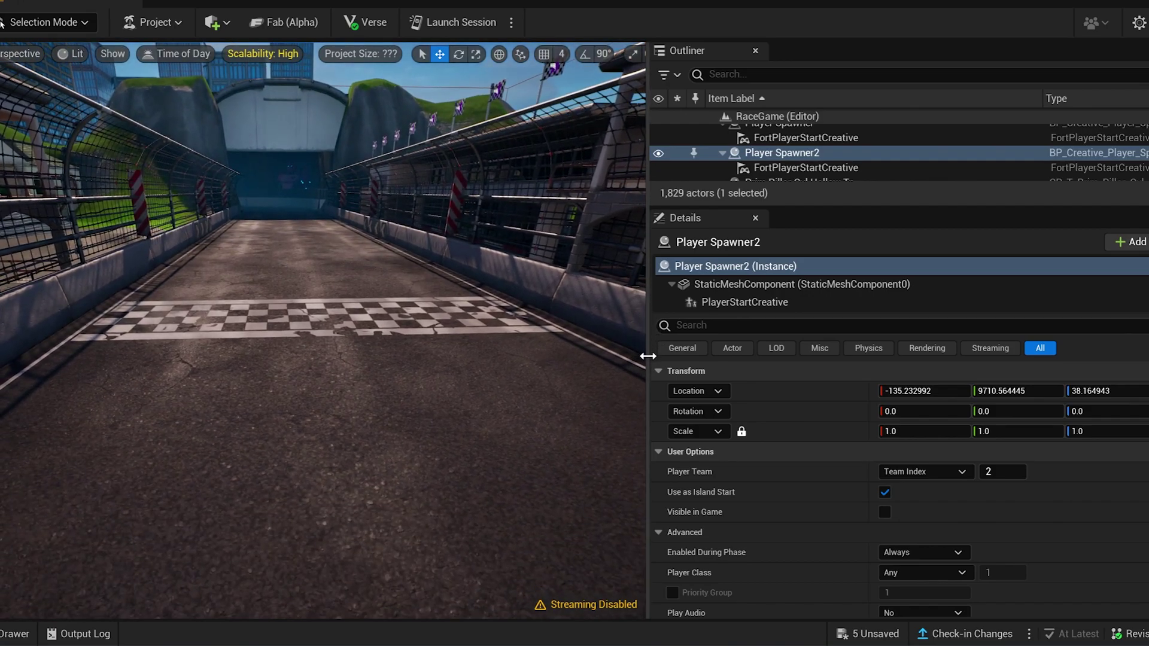
{"action": "left_click_drag", "start_coordinate": [670, 349], "coordinate": [946, 349]}
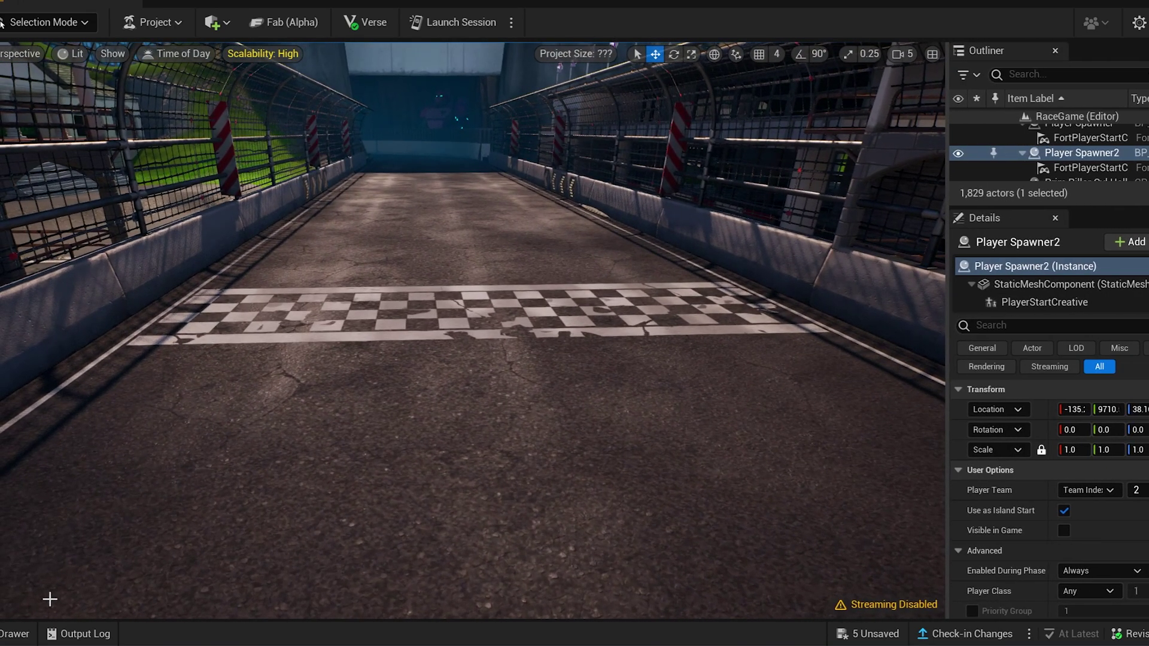
{"action": "left_click", "coordinate": [15, 634]}
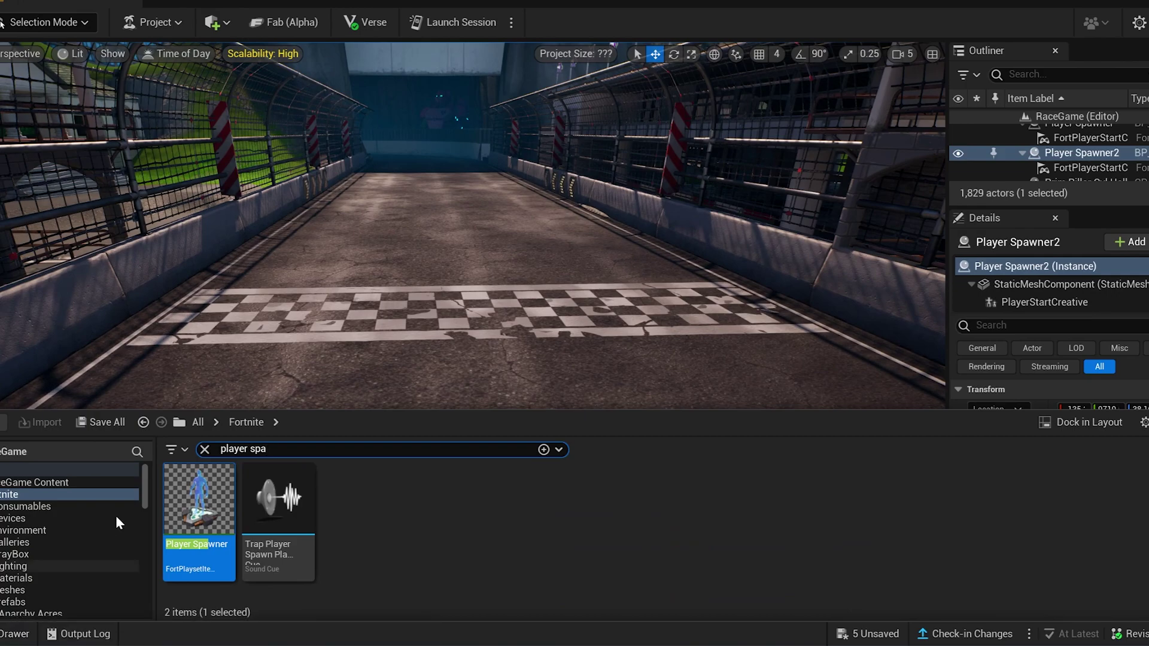
{"action": "left_click", "coordinate": [205, 450]}
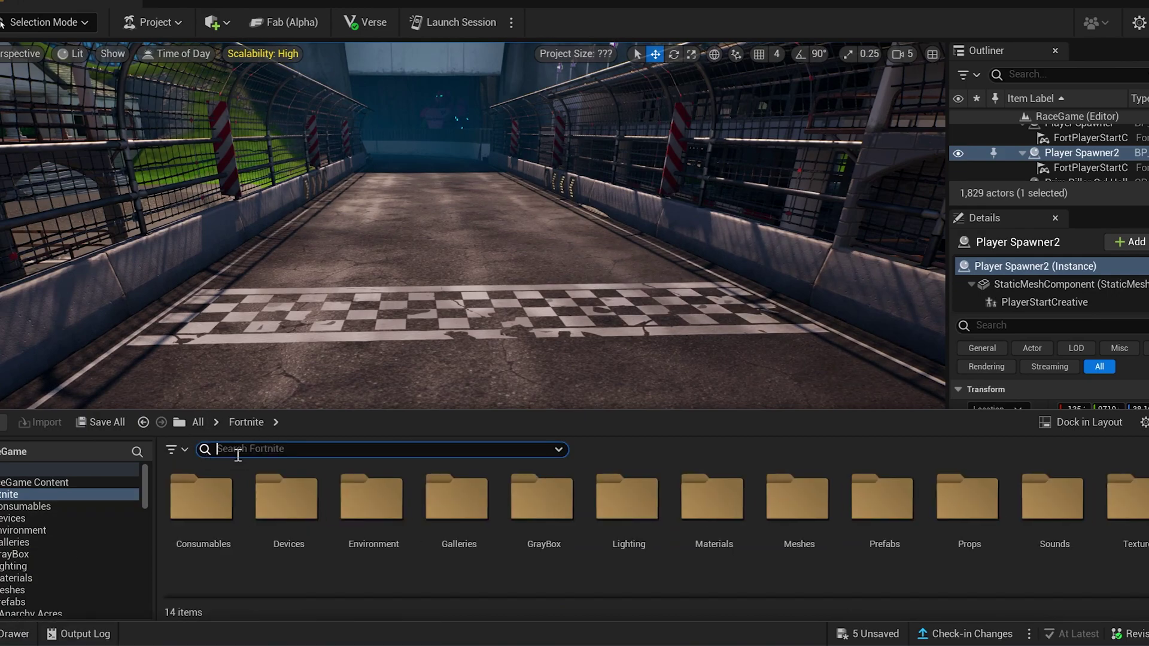
{"action": "type", "text": "bear sp"}
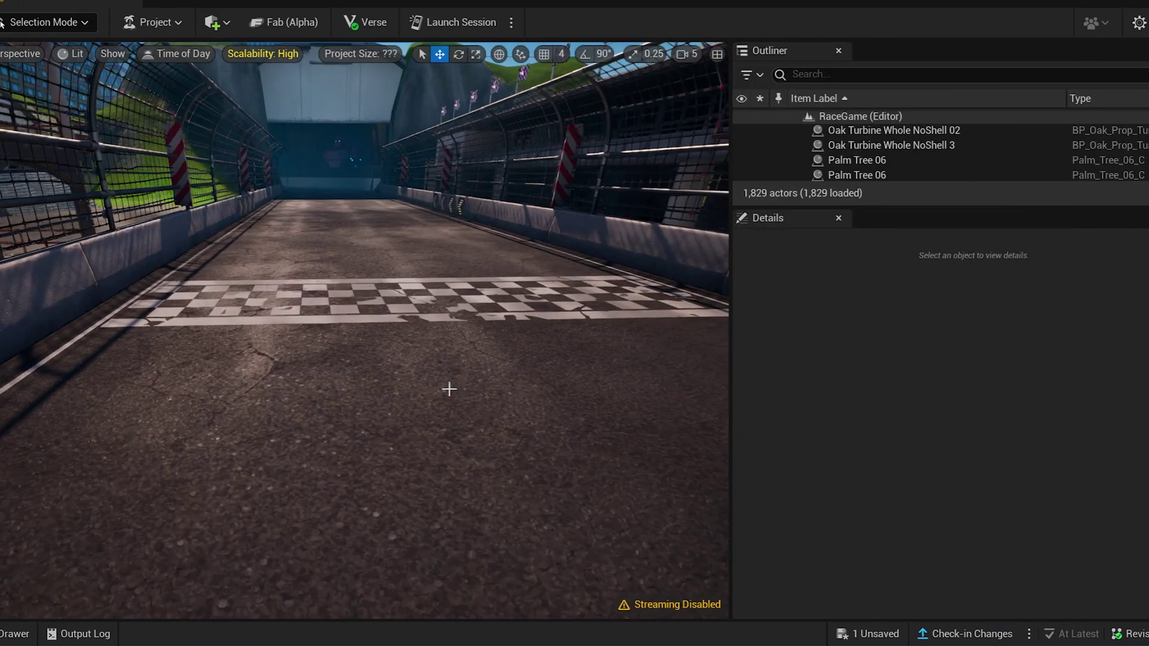
Find the Sports Car Spawner among the Fortnite devices and place one on the road just before the checkered line
{"action": "right_click_drag", "start_coordinate": [449, 387], "coordinate": [454, 376]}
{"action": "left_click", "coordinate": [12, 634]}
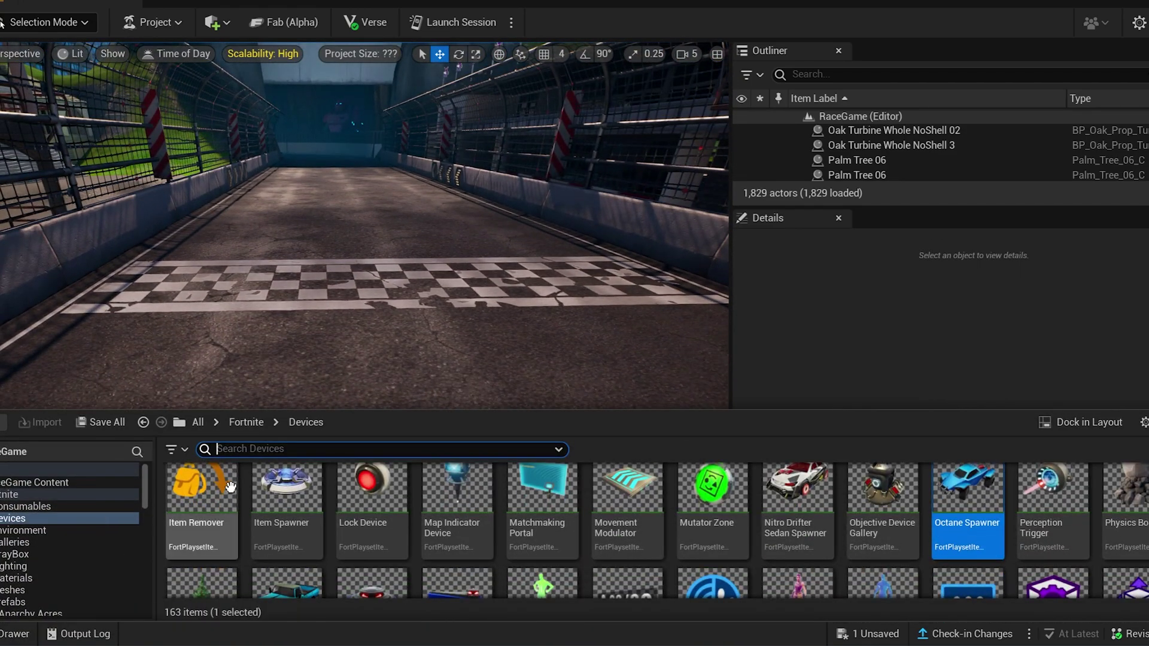
{"action": "scroll", "coordinate": [358, 507], "scroll_direction": "down", "scroll_amount": 2}
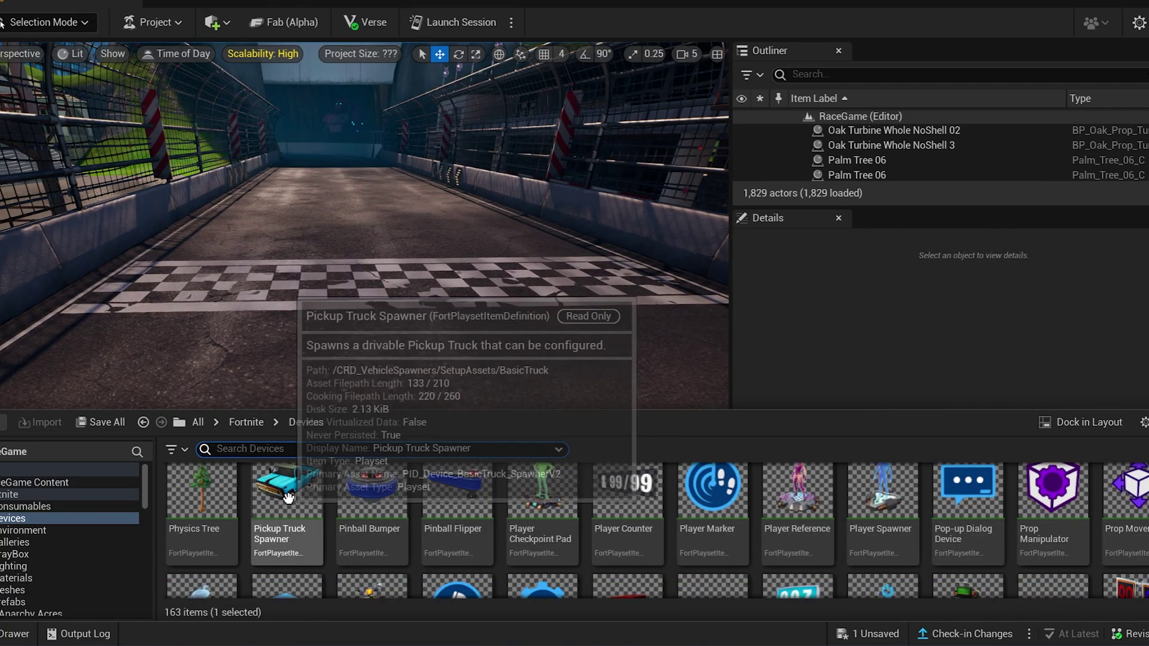
{"action": "scroll", "coordinate": [431, 487], "scroll_direction": "down", "scroll_amount": 2}
{"action": "scroll", "coordinate": [431, 488], "scroll_direction": "up", "scroll_amount": 1}
{"action": "scroll", "coordinate": [398, 514], "scroll_direction": "down", "scroll_amount": 3}
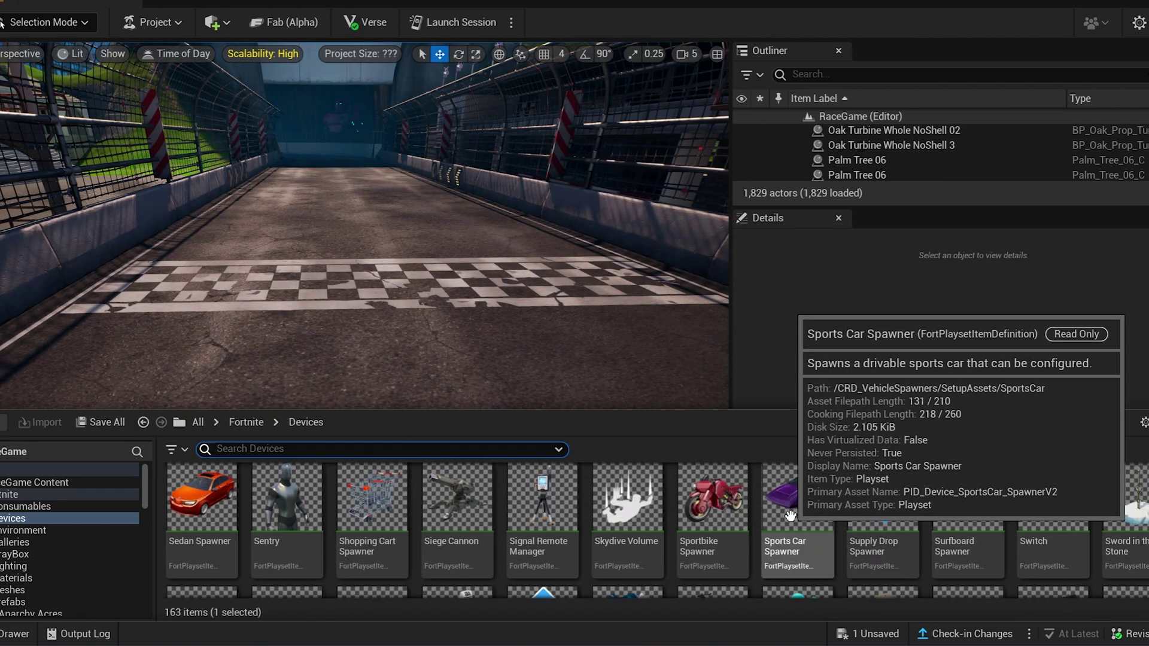
{"action": "left_click_drag", "start_coordinate": [792, 513], "coordinate": [252, 380]}
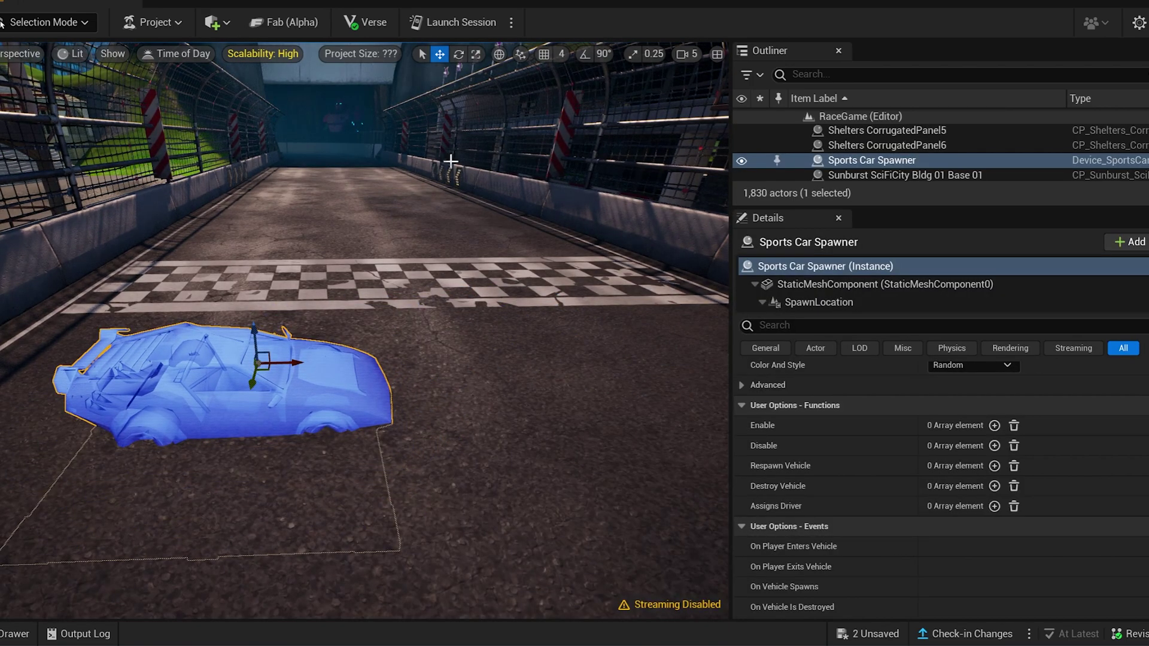
Rotate the sports car spawner with 90° rotation snapping so the car faces the checkered line
{"action": "left_click", "coordinate": [459, 54]}
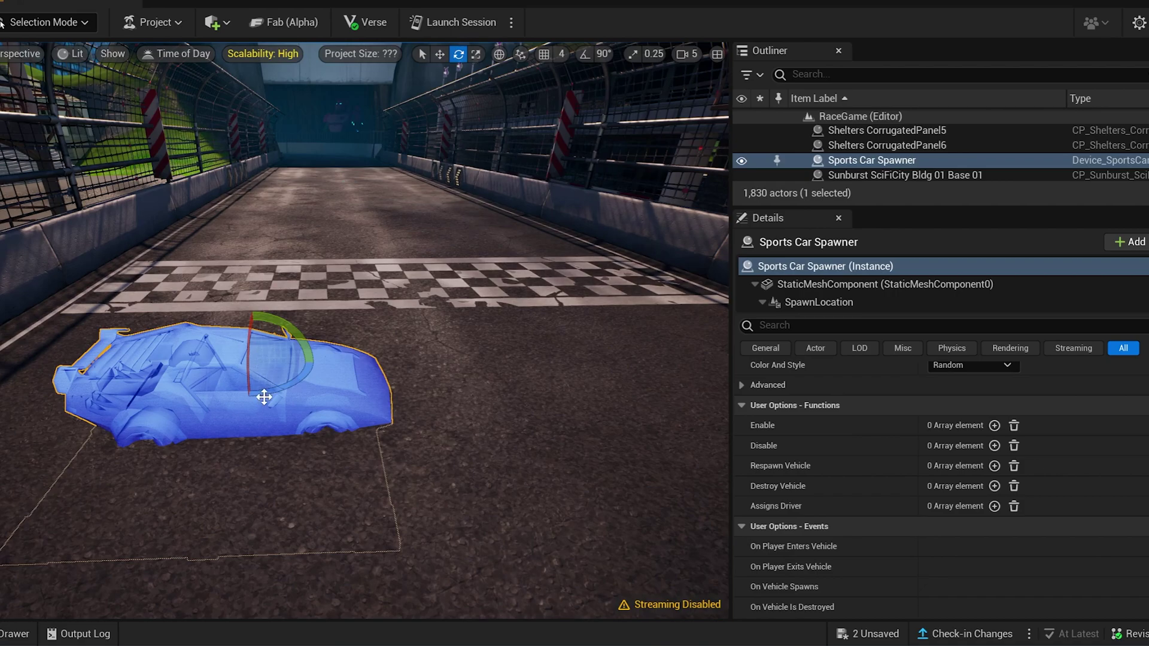
{"action": "left_click_drag", "start_coordinate": [264, 395], "coordinate": [285, 392]}
{"action": "key", "text": "ctrl+z"}
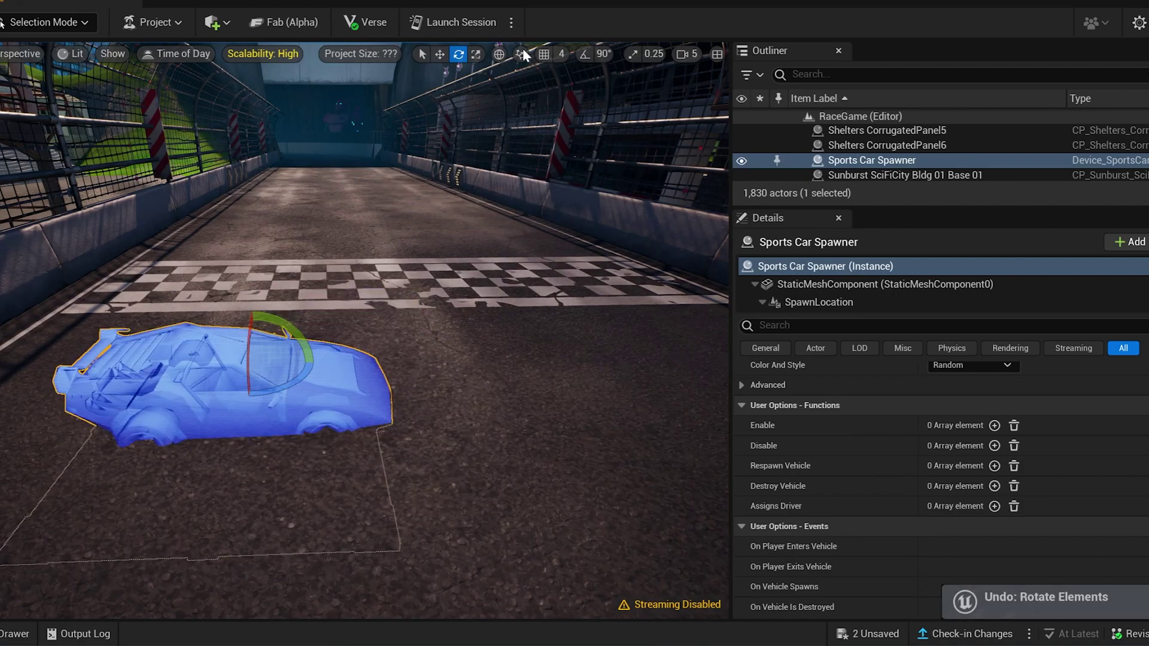
{"action": "left_click", "coordinate": [584, 54]}
{"action": "left_click_drag", "start_coordinate": [311, 363], "coordinate": [292, 391]}
With grid snapping set to 4, raise the spawner's base plate above the road and shift it toward the track's left barrier
{"action": "key", "text": "w"}
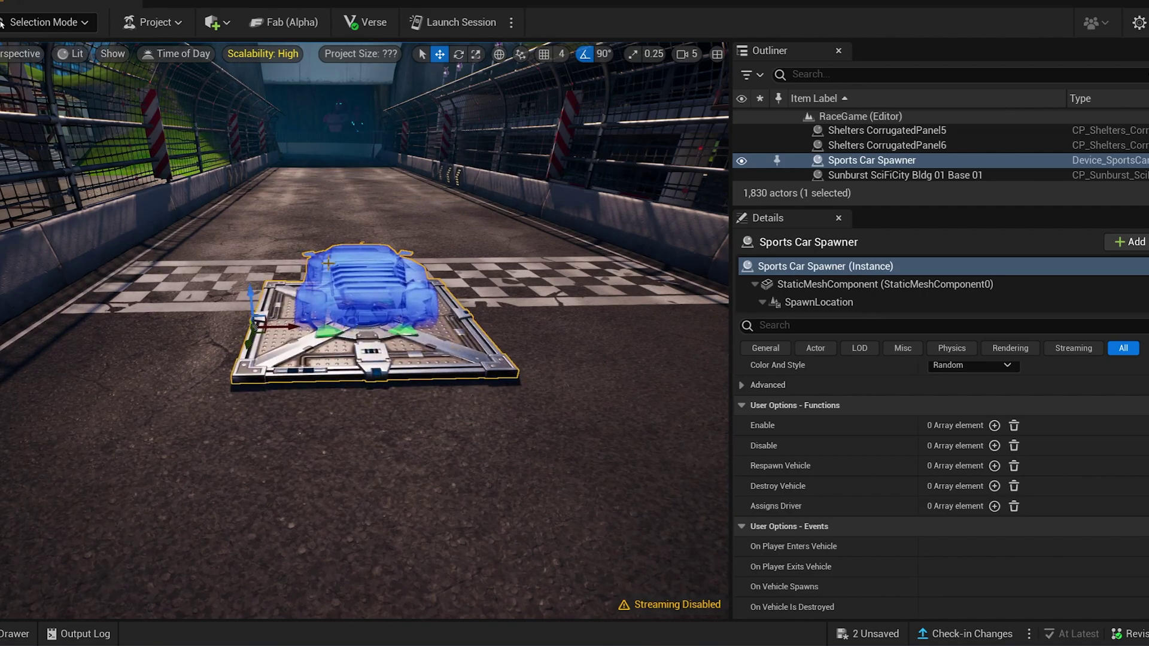
{"action": "key", "text": "ctrl+z"}
{"action": "left_click", "coordinate": [546, 56]}
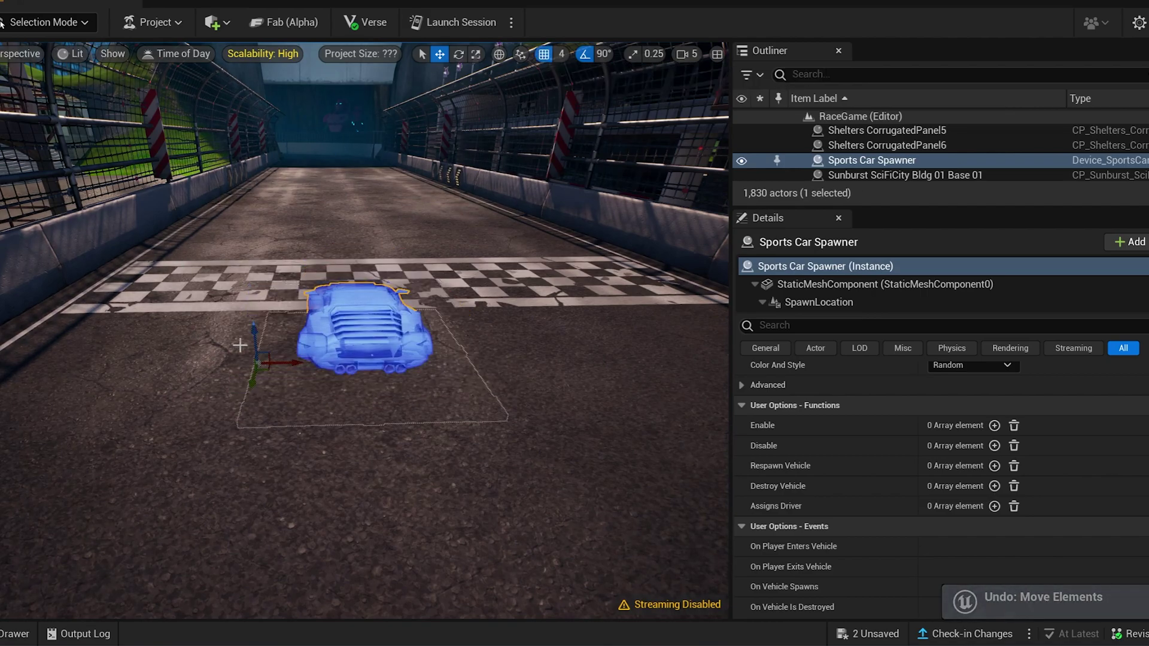
{"action": "left_click_drag", "start_coordinate": [256, 341], "coordinate": [270, 298]}
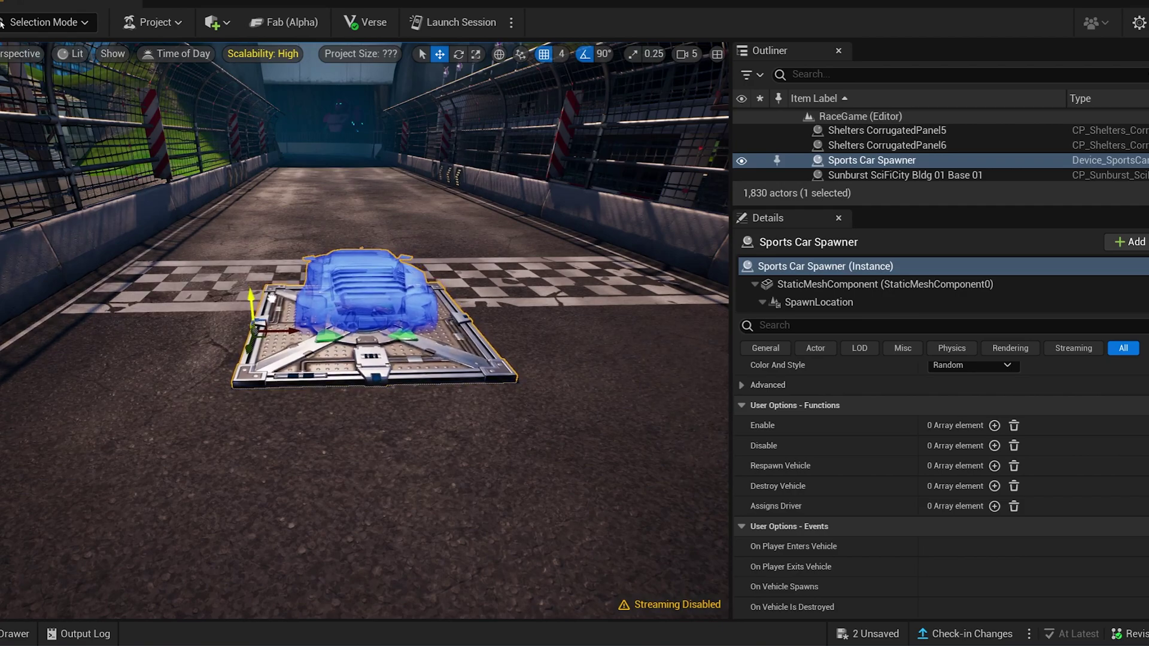
{"action": "right_click_drag", "start_coordinate": [270, 297], "coordinate": [206, 297]}
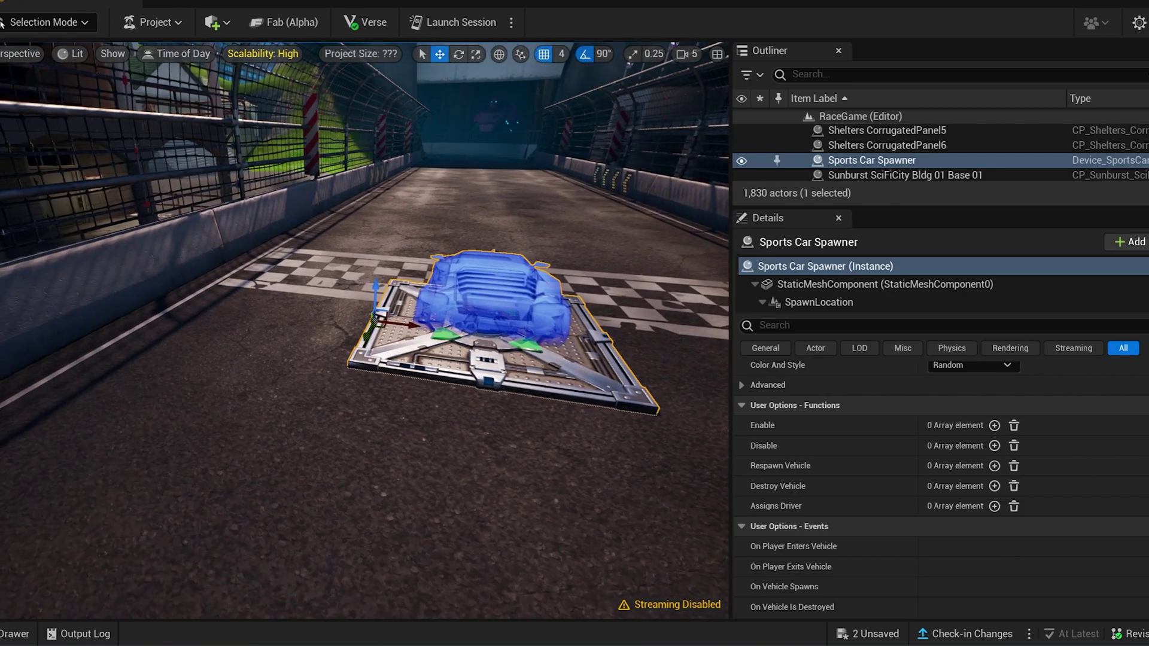
{"action": "right_click_drag", "start_coordinate": [385, 369], "coordinate": [288, 412]}
{"action": "left_click_drag", "start_coordinate": [393, 368], "coordinate": [236, 386]}
{"action": "mouse_move", "coordinate": [335, 415]}
{"action": "right_mouse_down"}
{"action": "mouse_move", "coordinate": [371, 399]}
{"action": "mouse_move", "coordinate": [365, 390]}
{"action": "mouse_move", "coordinate": [383, 377]}
{"action": "mouse_move", "coordinate": [336, 416]}
{"action": "right_mouse_up"}
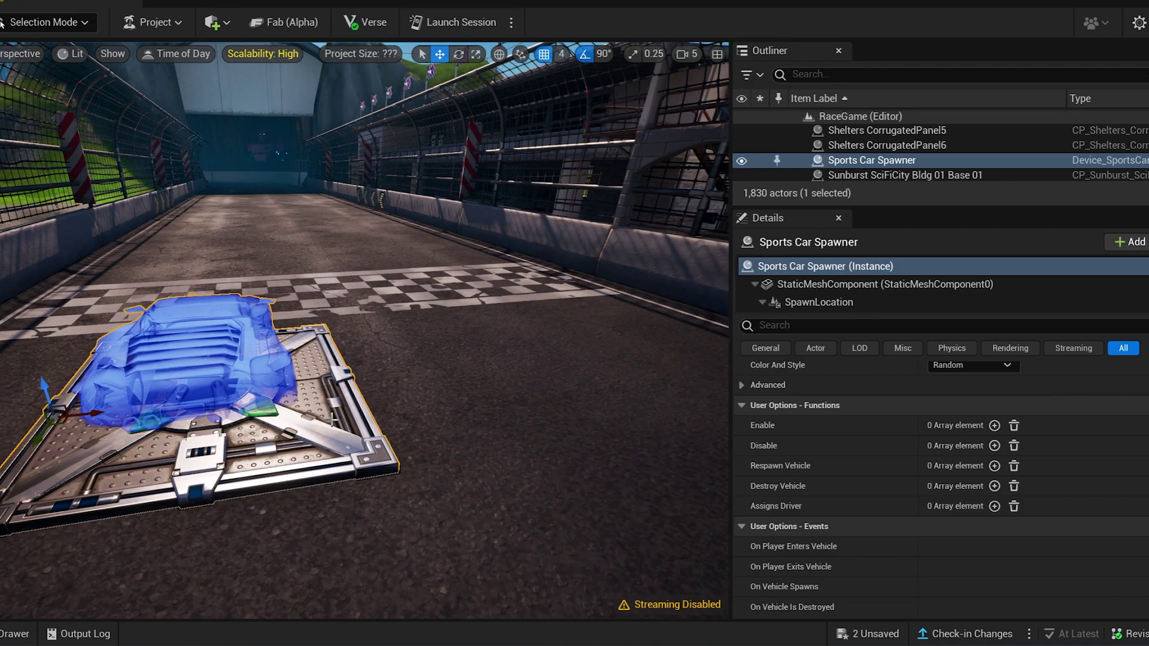
Turn off Visible During Game for the sports car spawner
{"action": "scroll", "coordinate": [333, 420], "scroll_direction": "up", "scroll_amount": 3}
{"action": "right_click_drag", "start_coordinate": [333, 420], "coordinate": [290, 429]}
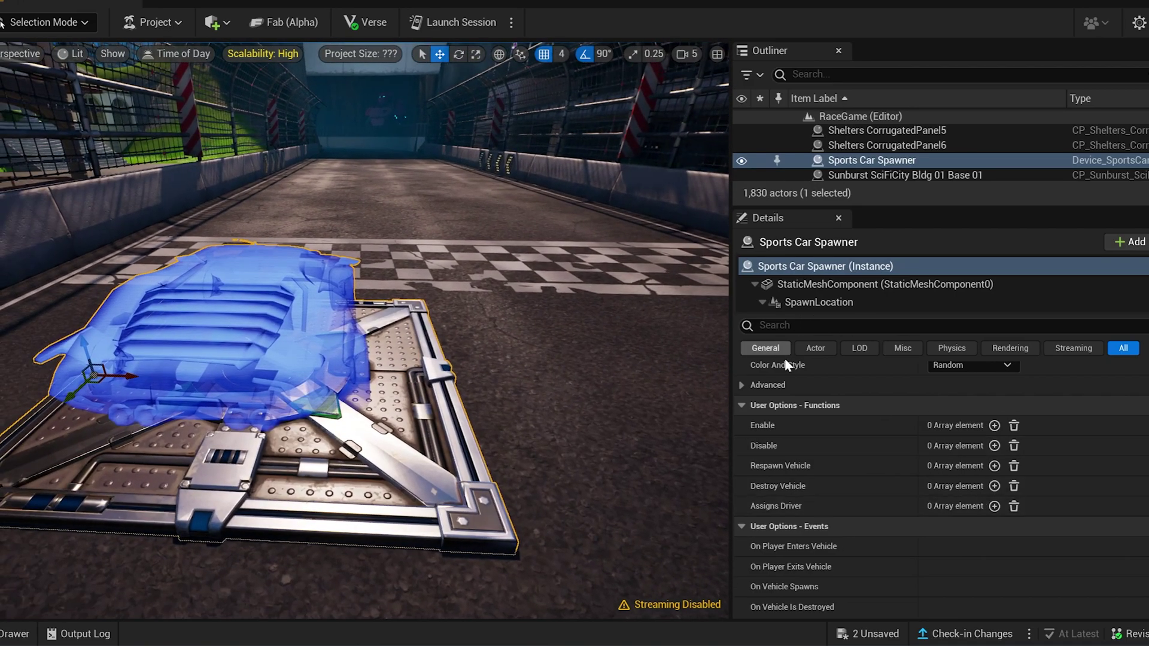
{"action": "scroll", "coordinate": [787, 366], "scroll_direction": "up", "scroll_amount": 5}
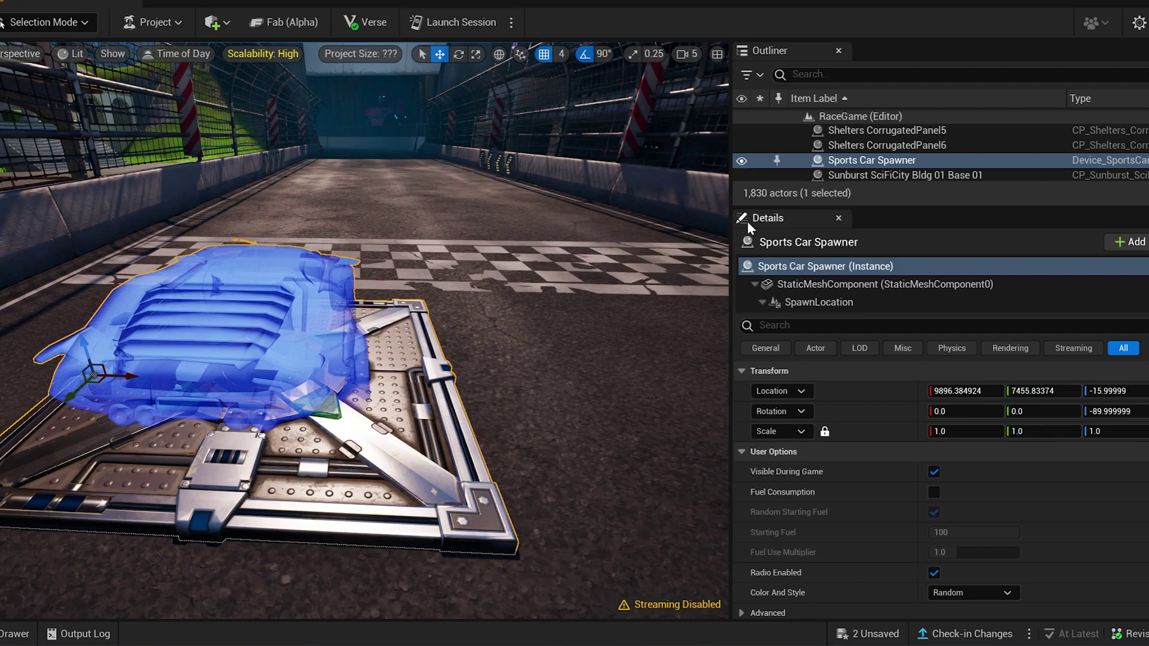
{"action": "scroll", "coordinate": [288, 297], "scroll_direction": "down", "scroll_amount": 3}
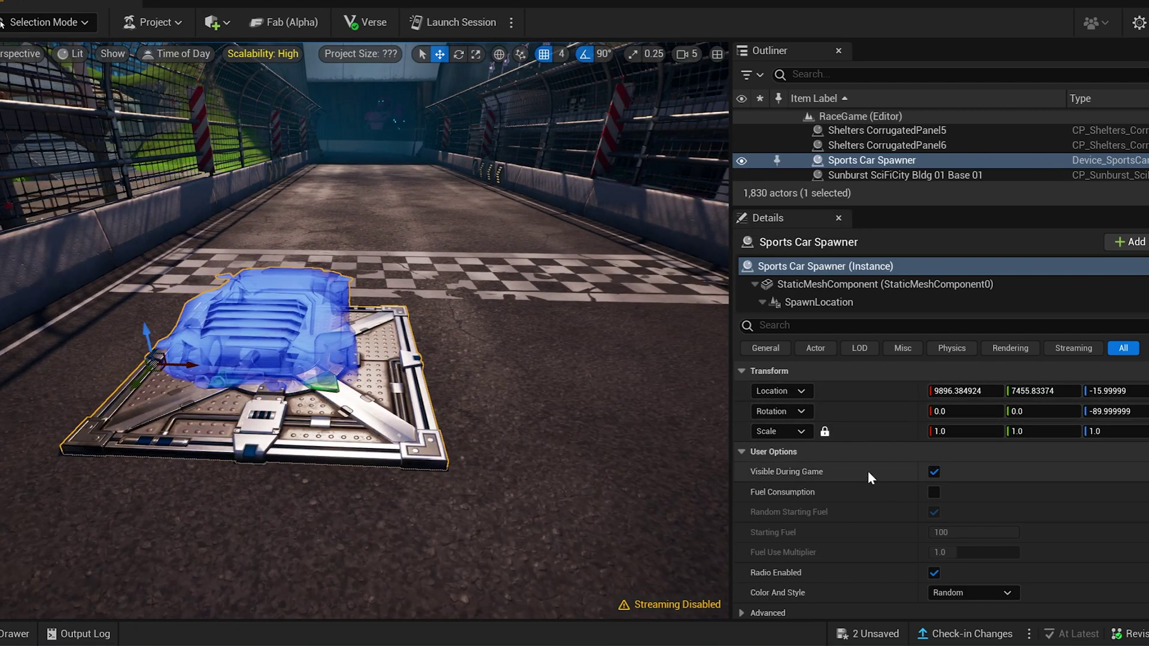
{"action": "left_click", "coordinate": [934, 472]}
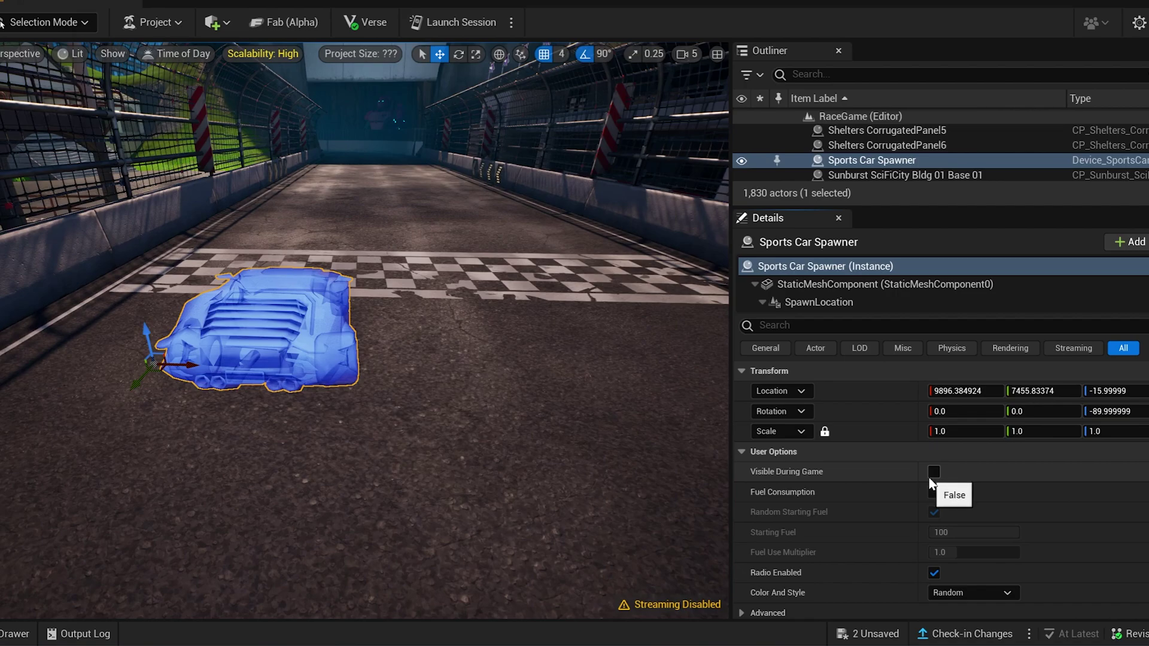
Set the sports car spawner's Activating Team to Team Index 1 in its advanced options
{"action": "scroll", "coordinate": [930, 507], "scroll_direction": "down", "scroll_amount": 3}
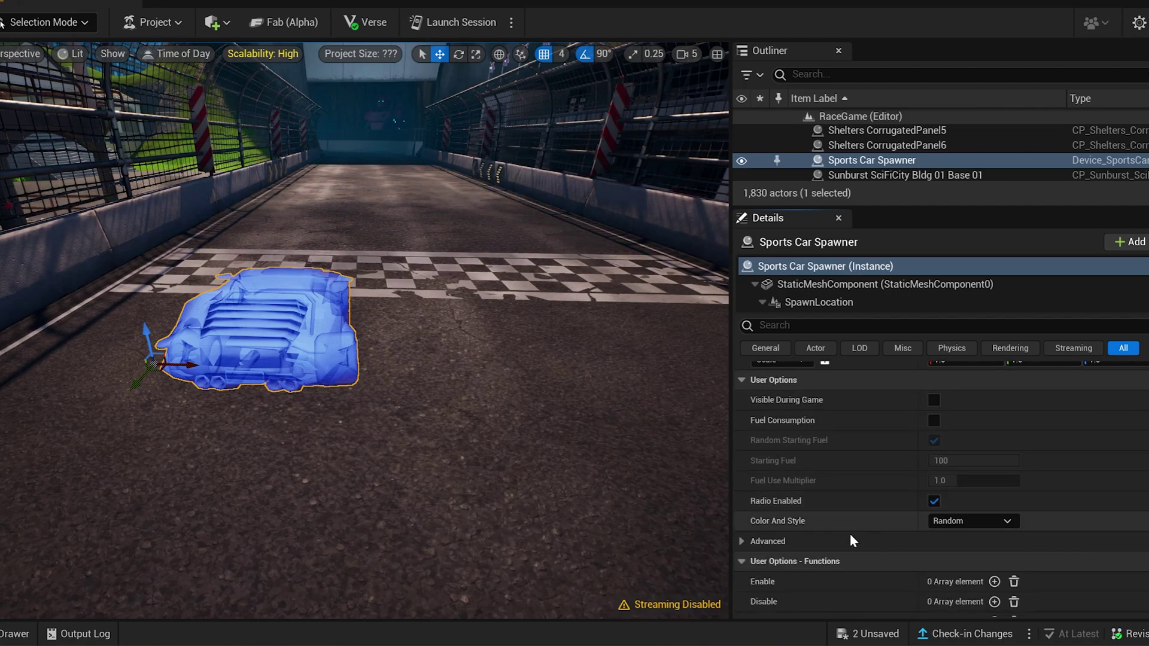
{"action": "left_click", "coordinate": [741, 542]}
{"action": "scroll", "coordinate": [844, 543], "scroll_direction": "down", "scroll_amount": 5}
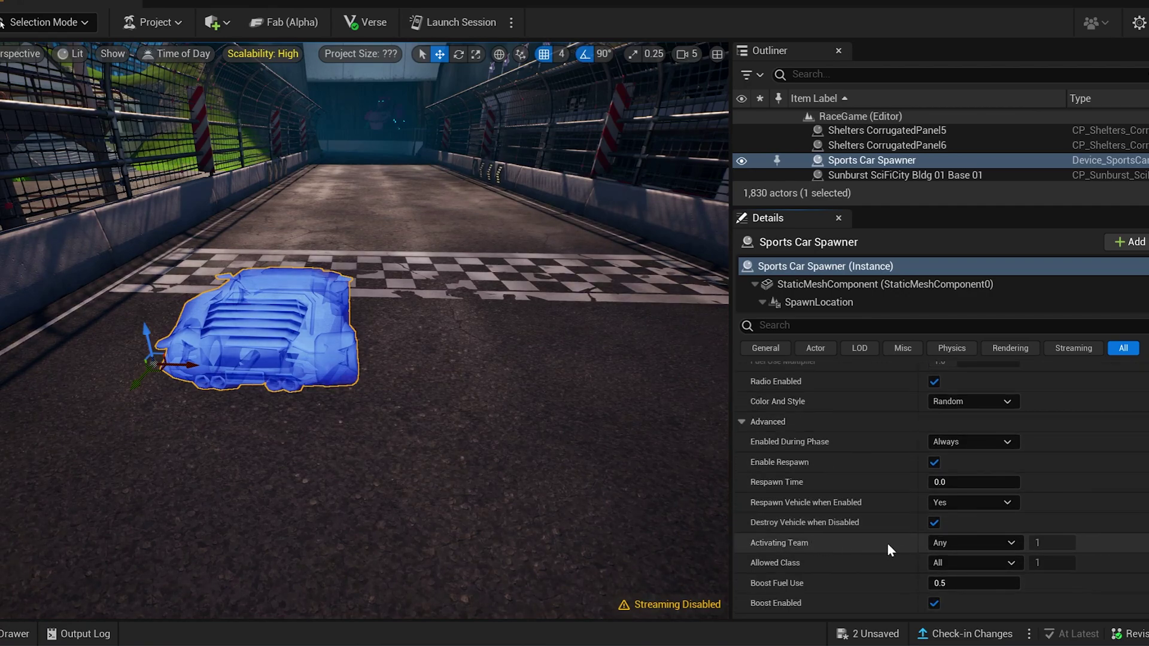
{"action": "left_click", "coordinate": [958, 543]}
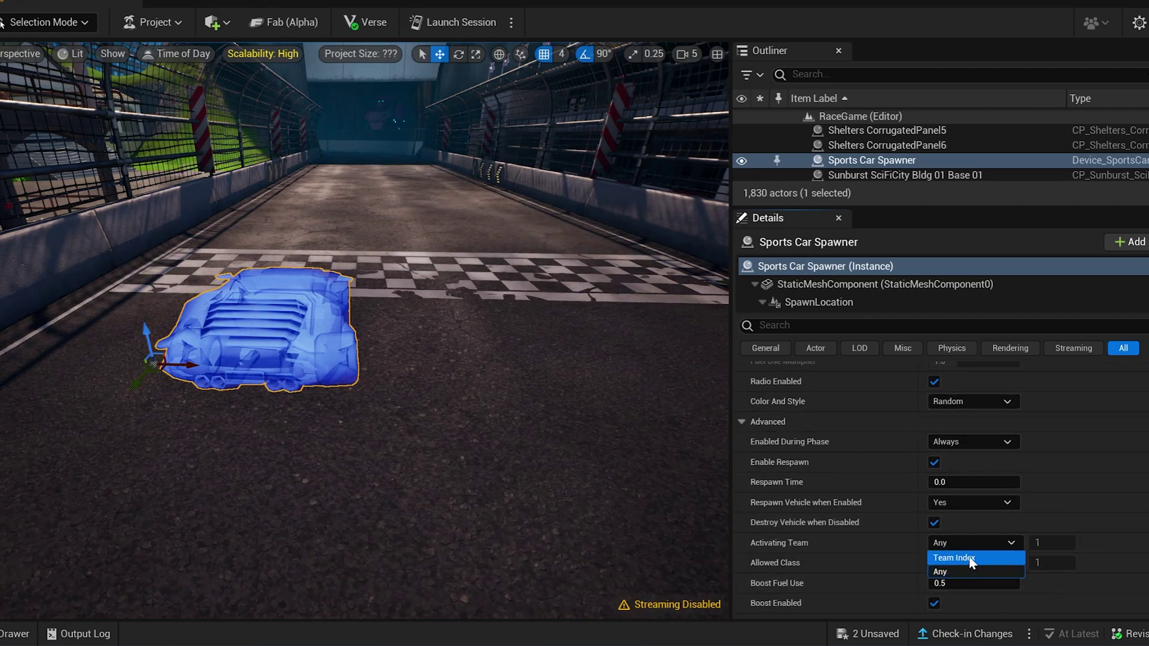
{"action": "left_click", "coordinate": [964, 557]}
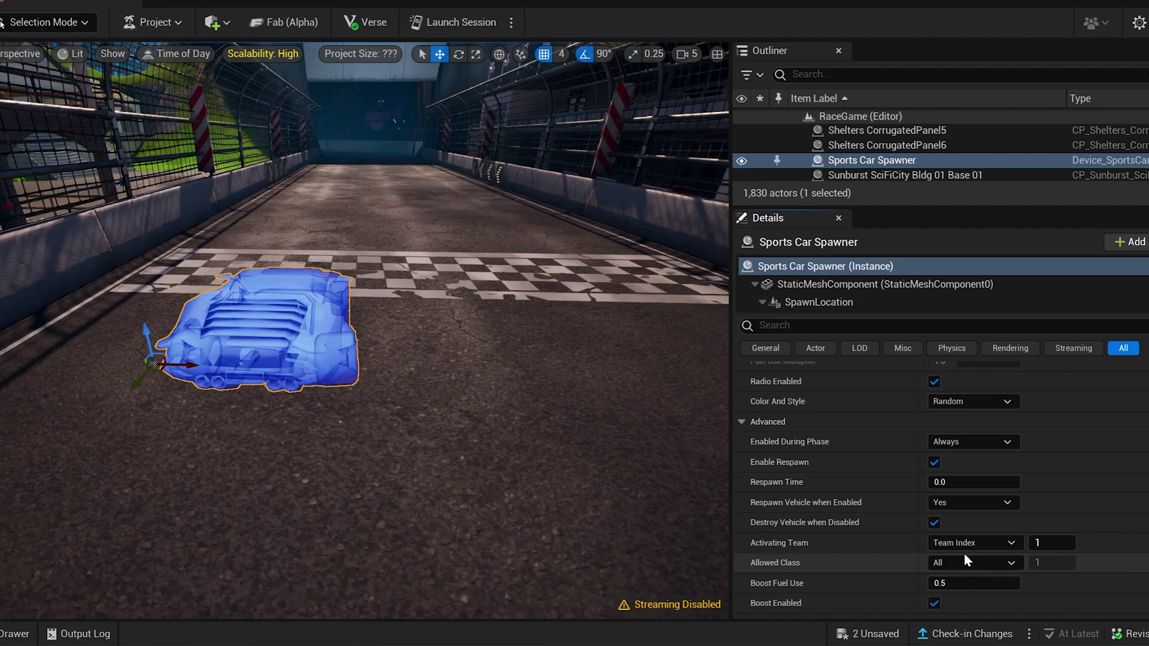
Change the sports car spawner's Tire Selection to Off-Road Tires
{"action": "scroll", "coordinate": [946, 499], "scroll_direction": "up", "scroll_amount": 5}
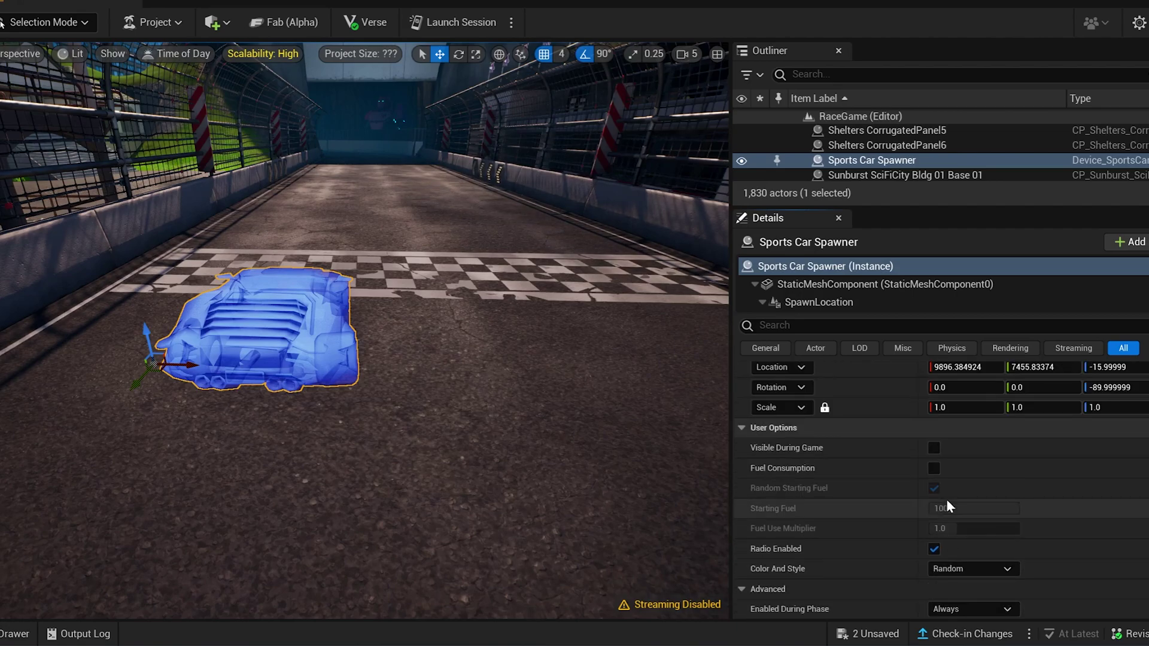
{"action": "scroll", "coordinate": [947, 502], "scroll_direction": "down", "scroll_amount": 4}
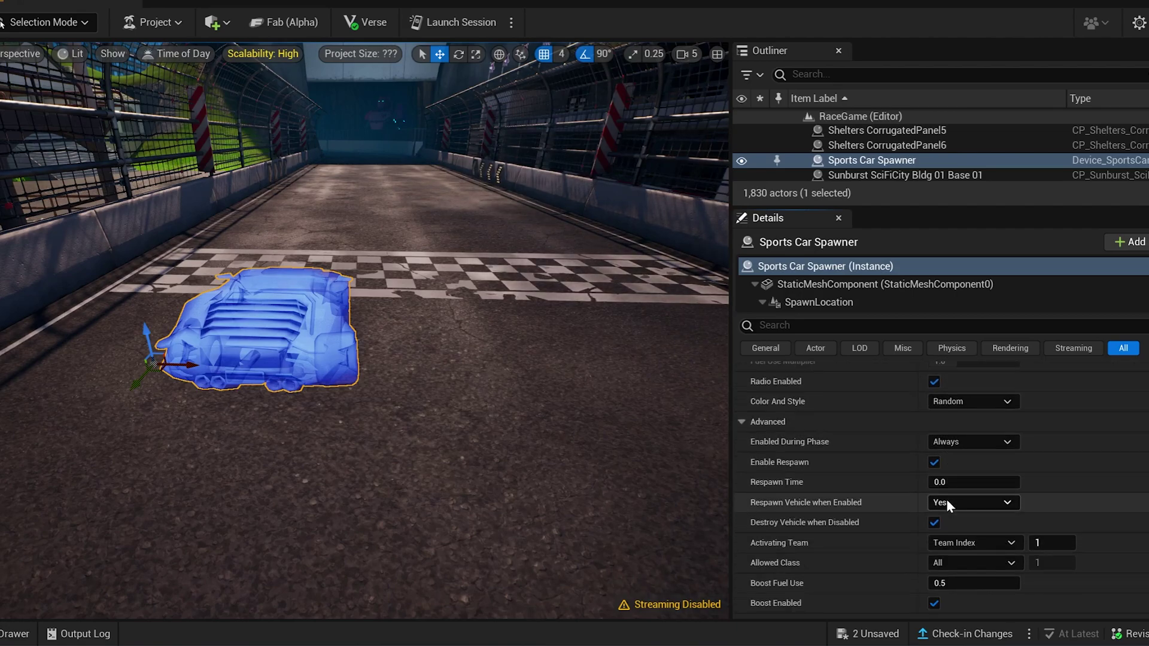
{"action": "scroll", "coordinate": [946, 503], "scroll_direction": "down", "scroll_amount": 2}
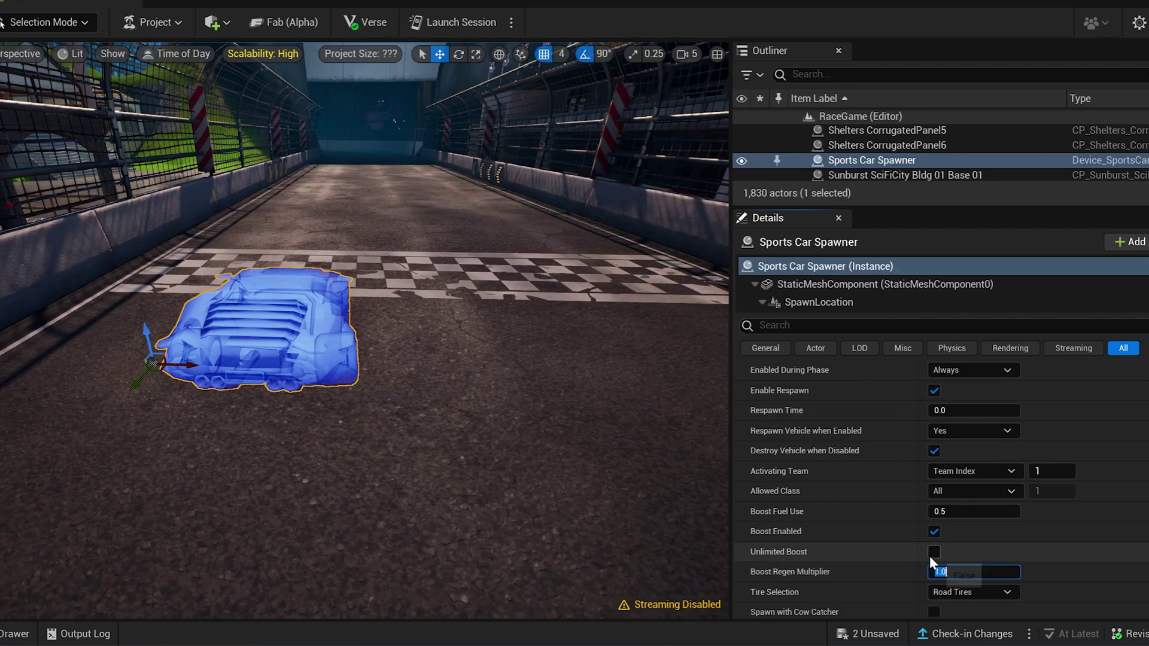
{"action": "scroll", "coordinate": [929, 556], "scroll_direction": "down", "scroll_amount": 2}
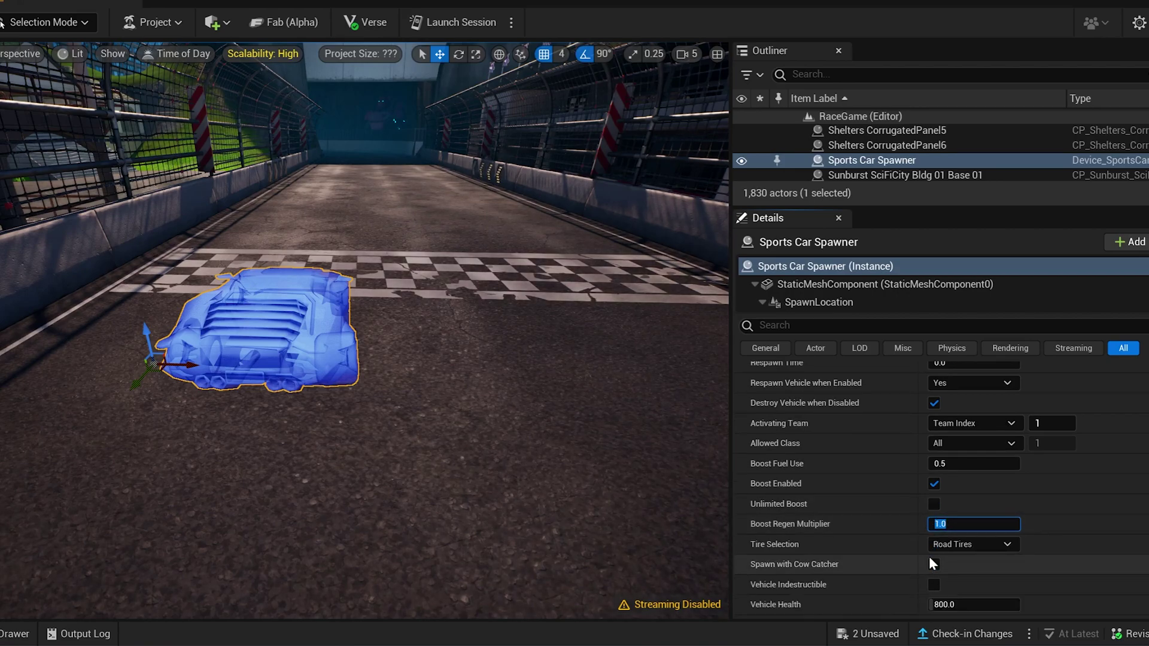
{"action": "scroll", "coordinate": [969, 556], "scroll_direction": "down", "scroll_amount": 1}
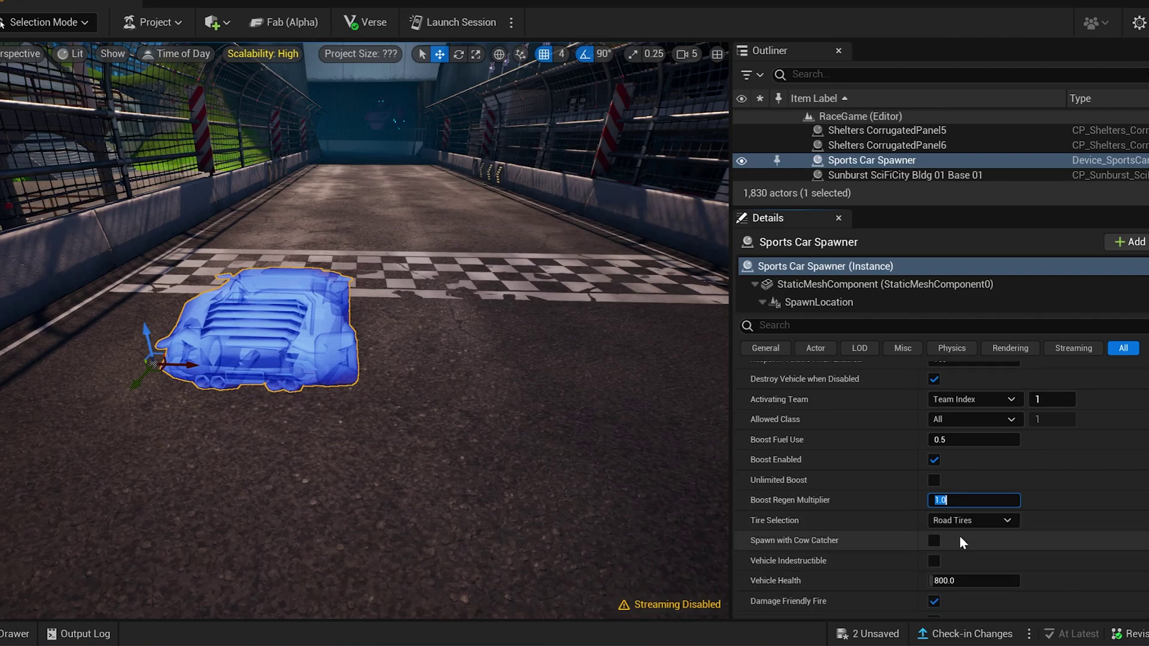
{"action": "left_click", "coordinate": [958, 521]}
{"action": "left_click", "coordinate": [951, 550]}
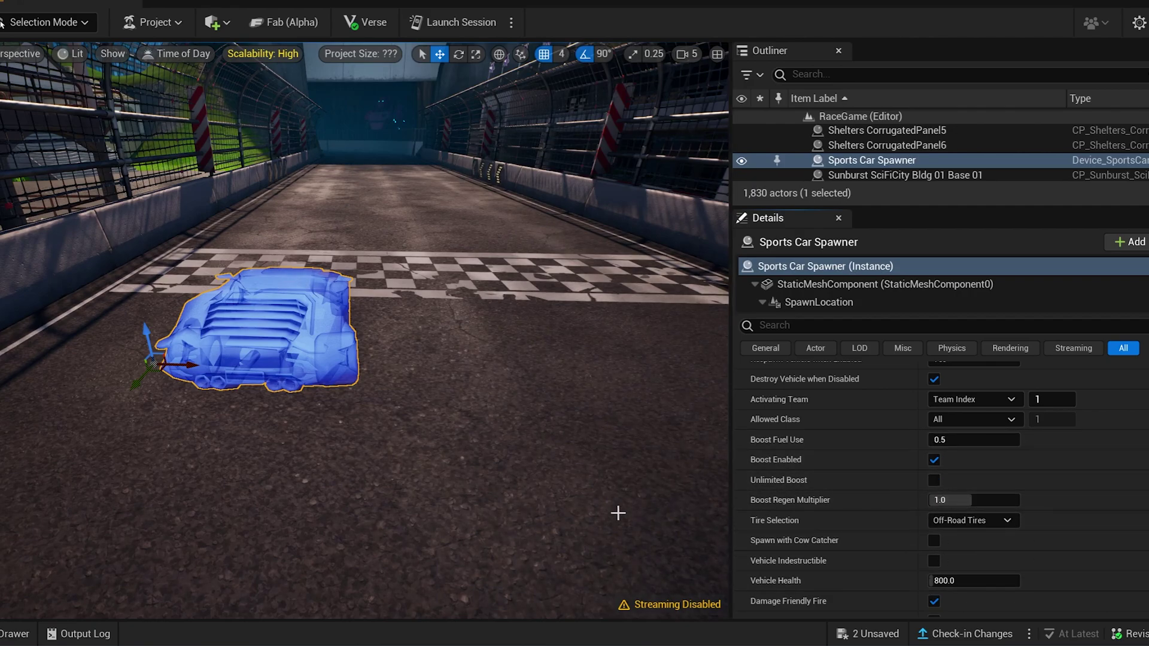
Review the sports car spawner's boost, vehicle health and Color And Style options
{"action": "scroll", "coordinate": [618, 513], "scroll_direction": "down", "scroll_amount": 2}
{"action": "scroll", "coordinate": [887, 511], "scroll_direction": "up", "scroll_amount": 2}
{"action": "scroll", "coordinate": [888, 513], "scroll_direction": "up", "scroll_amount": 1}
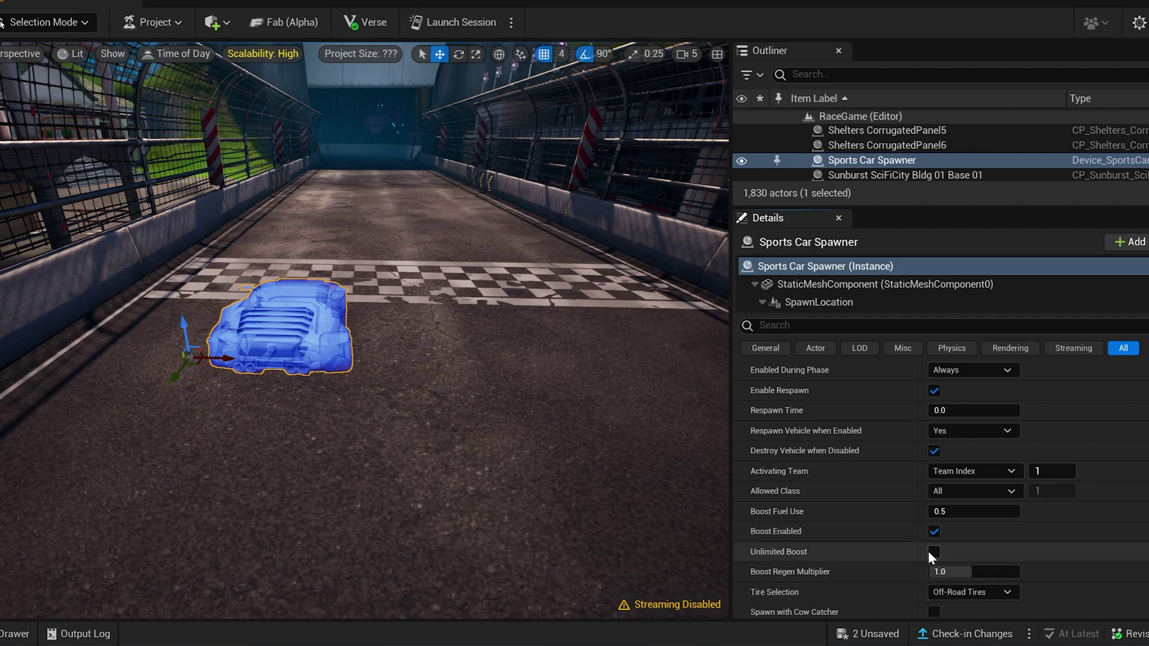
{"action": "scroll", "coordinate": [919, 562], "scroll_direction": "down", "scroll_amount": 3}
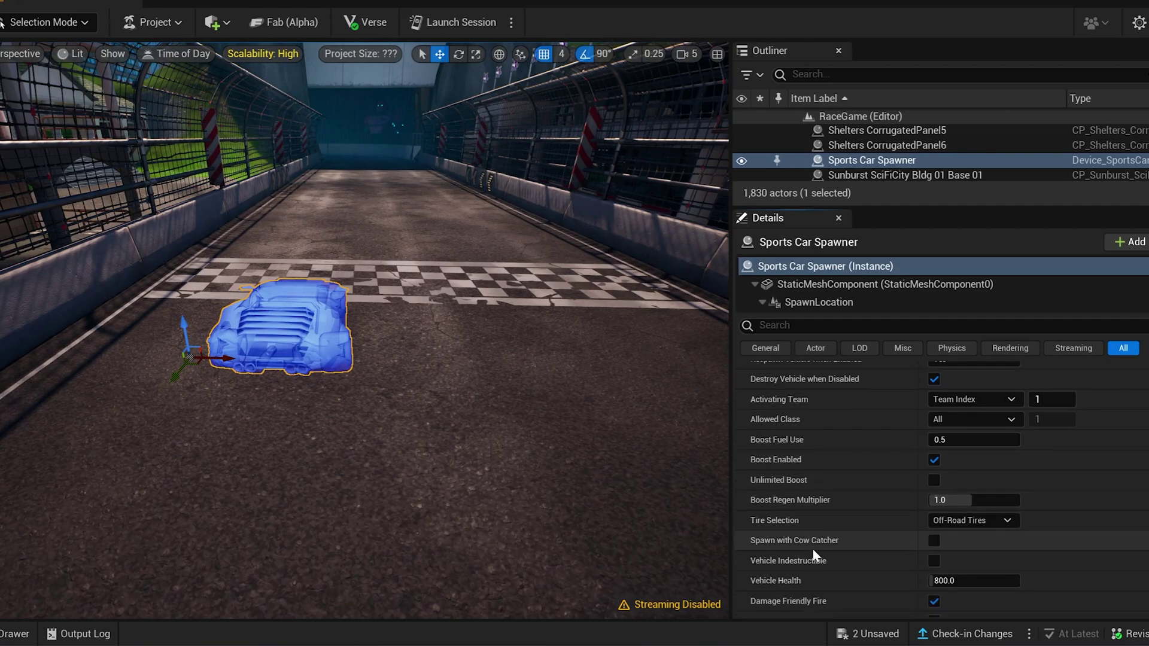
{"action": "scroll", "coordinate": [814, 548], "scroll_direction": "down", "scroll_amount": 1}
{"action": "scroll", "coordinate": [815, 548], "scroll_direction": "up", "scroll_amount": 1}
{"action": "scroll", "coordinate": [815, 554], "scroll_direction": "up", "scroll_amount": 5}
{"action": "scroll", "coordinate": [781, 546], "scroll_direction": "up", "scroll_amount": 2}
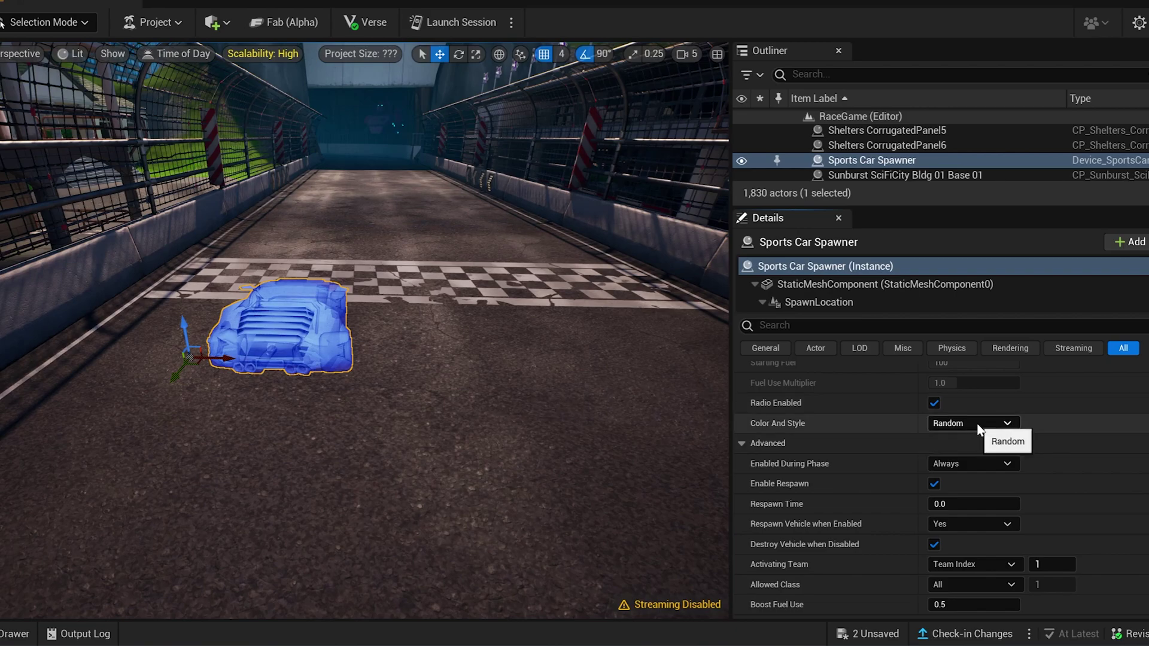
{"action": "left_click", "coordinate": [979, 428]}
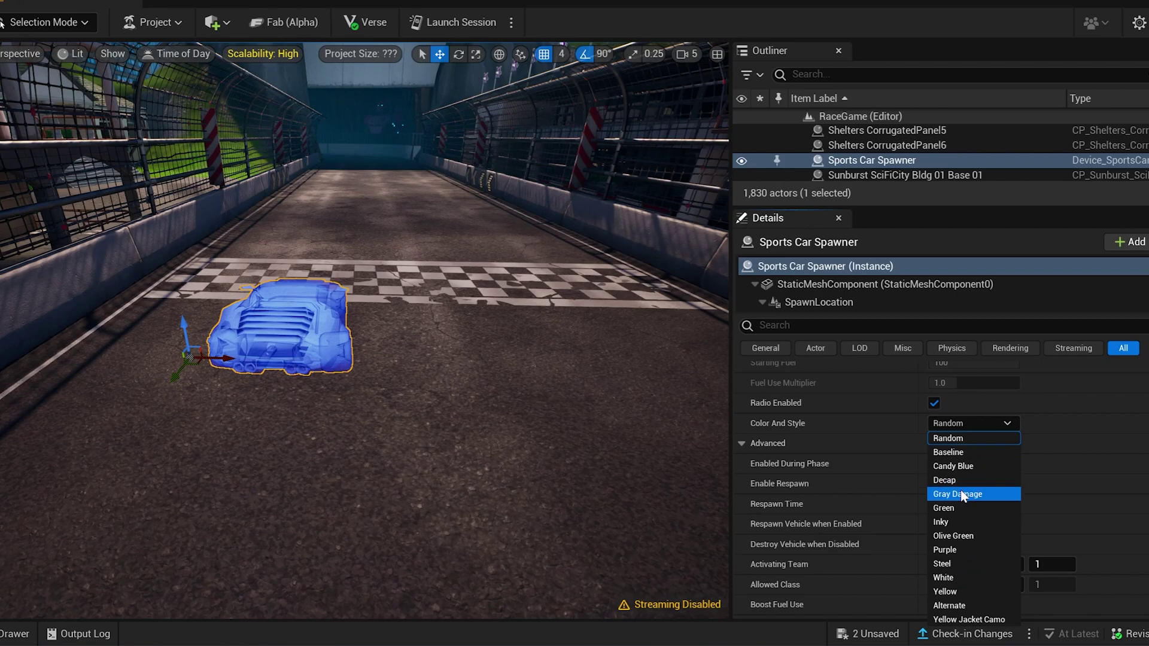
{"action": "left_click", "coordinate": [945, 426]}
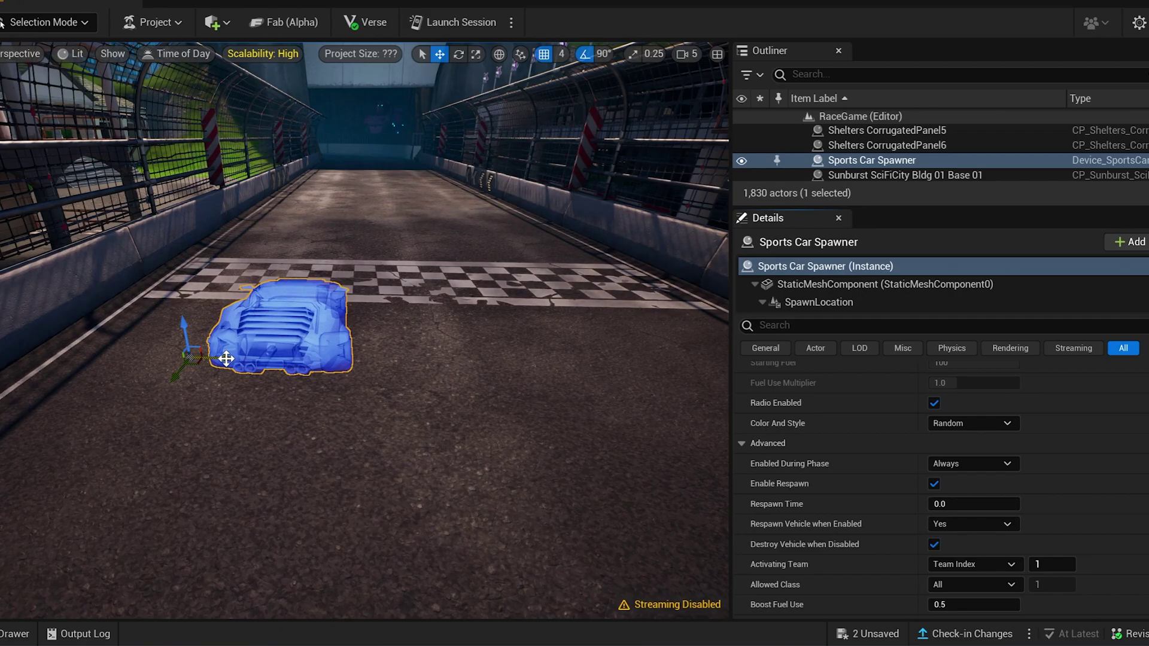
Duplicate the sports car spawner to the other side of the lane and set the copy's Activating Team index to 2
{"action": "left_click_drag", "start_coordinate": [226, 358], "coordinate": [490, 389], "text": "alt"}
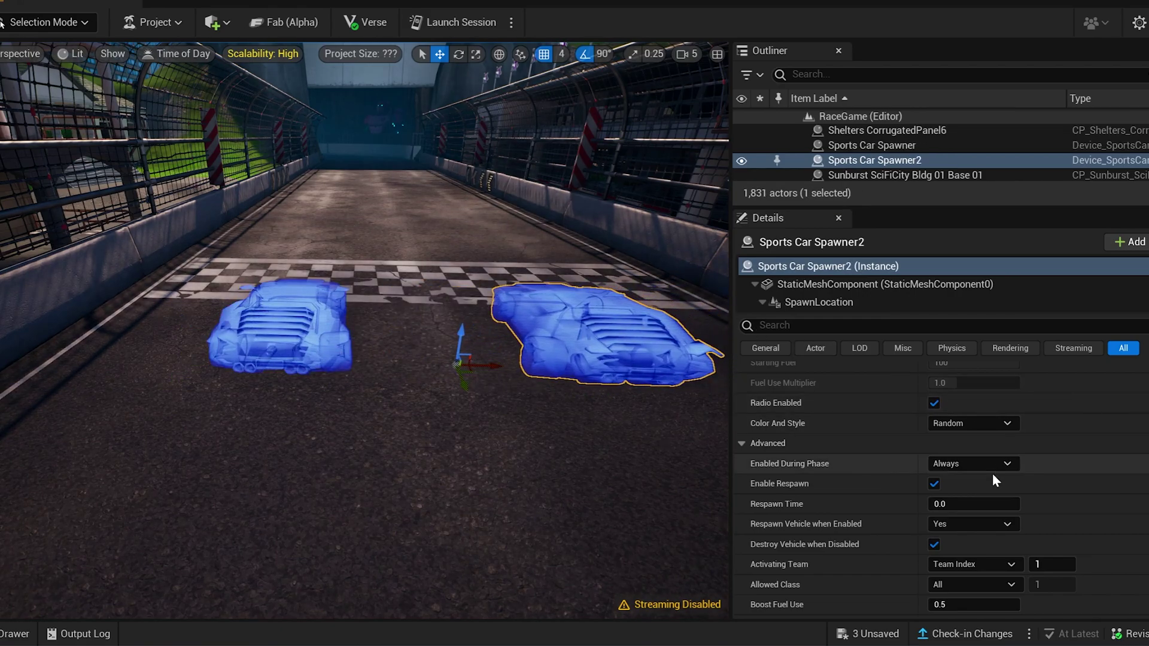
{"action": "scroll", "coordinate": [990, 474], "scroll_direction": "down", "scroll_amount": 8}
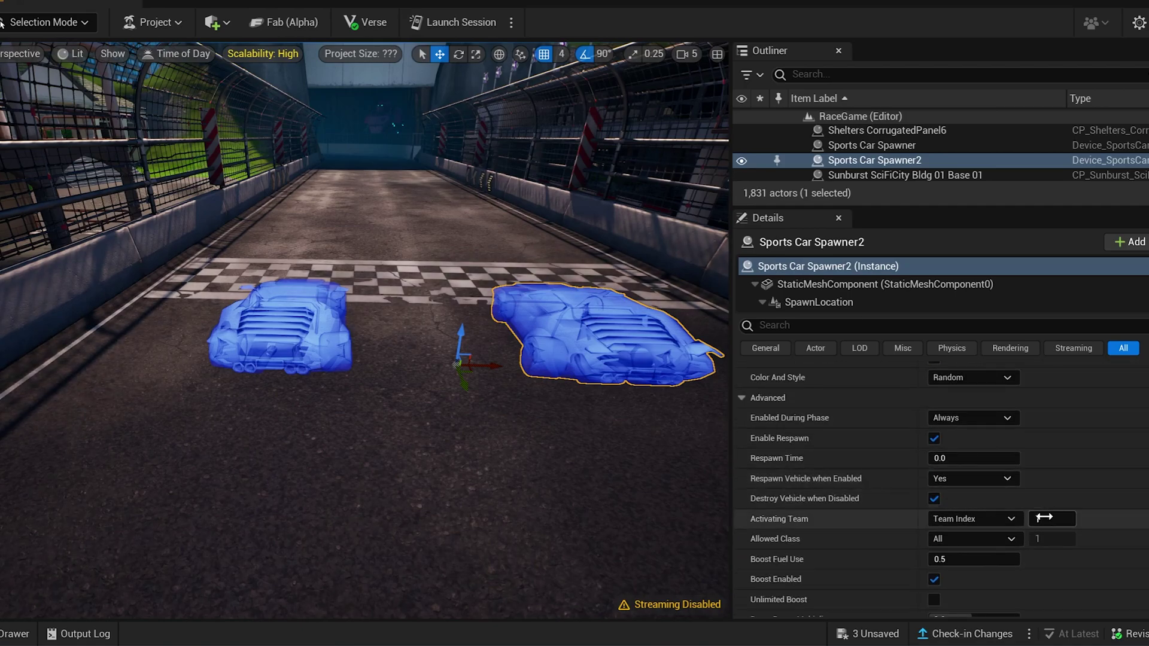
{"action": "left_click", "coordinate": [1049, 518]}
{"action": "type", "text": "2"}
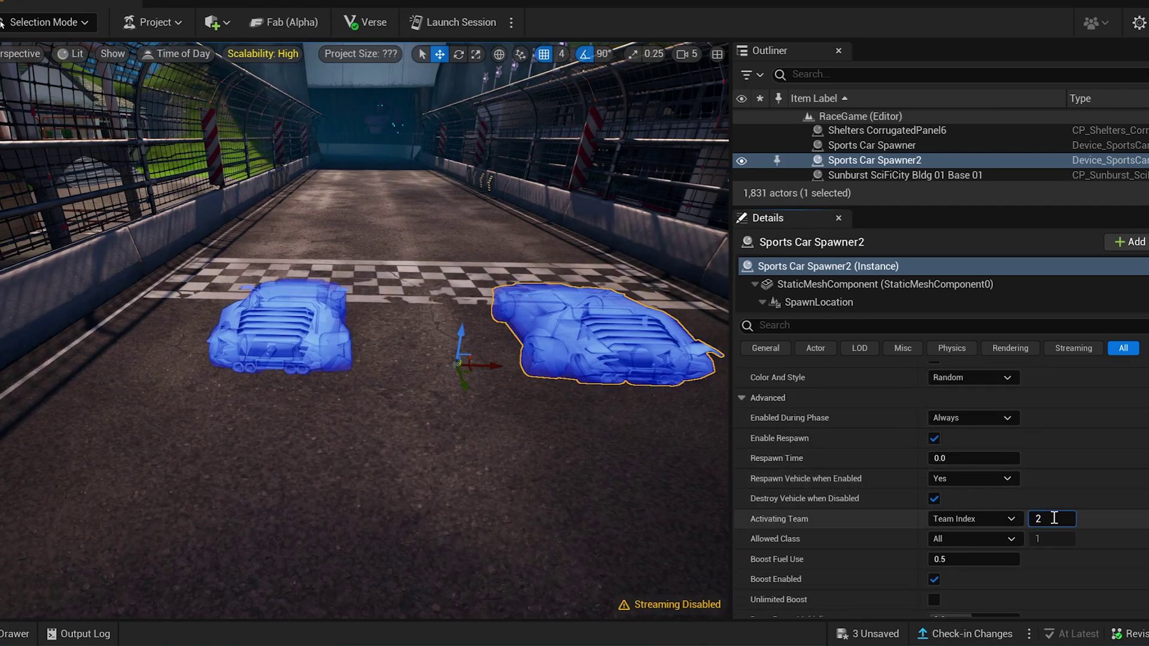
{"action": "left_click", "coordinate": [576, 442]}
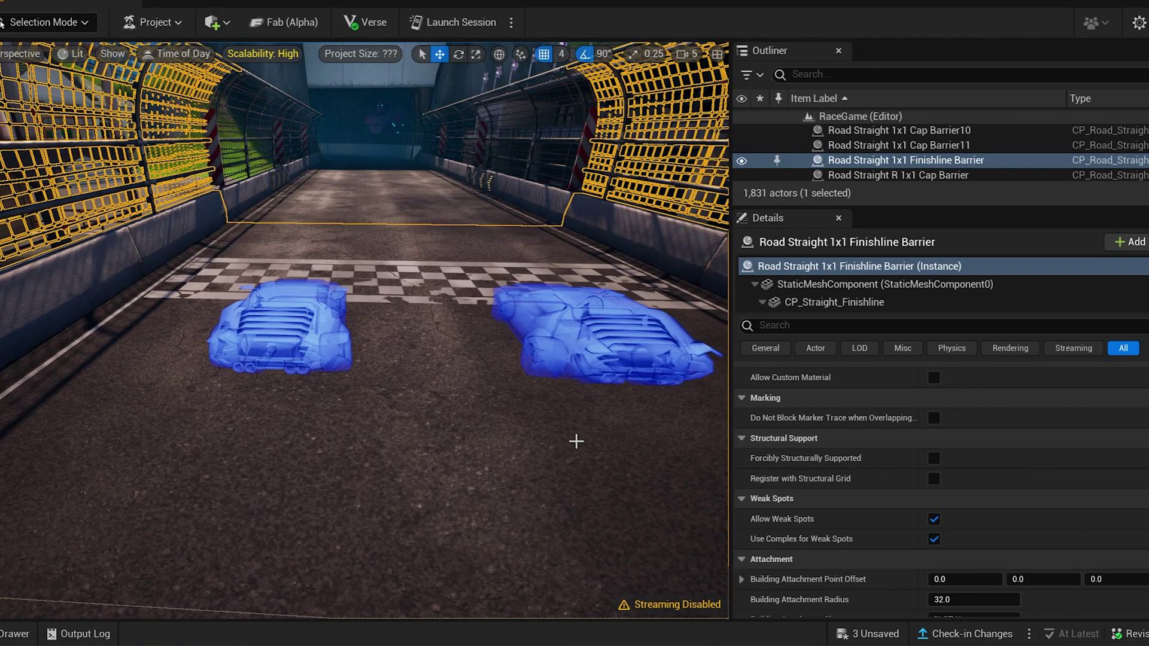
{"action": "scroll", "coordinate": [548, 396], "scroll_direction": "up", "scroll_amount": 5}
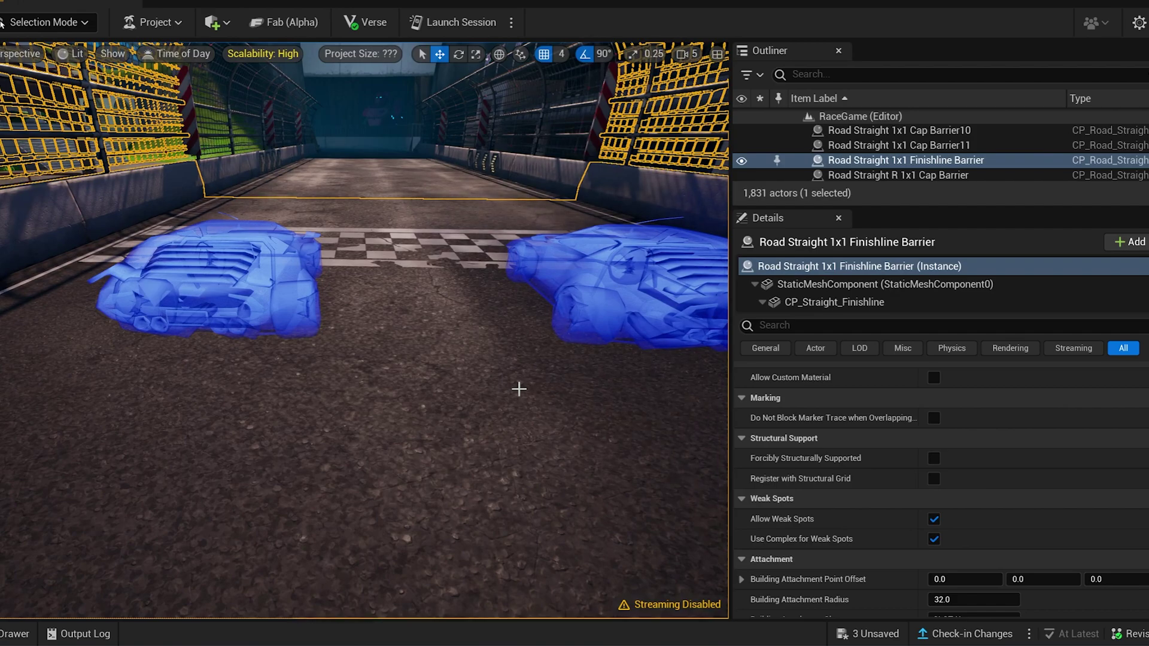
Find the Trigger device among the Fortnite devices and place one on the road beside the grass, opposite the tacos building
{"action": "mouse_move", "coordinate": [437, 350]}
{"action": "right_mouse_down"}
{"action": "mouse_move", "coordinate": [509, 350]}
{"action": "mouse_move", "coordinate": [444, 353]}
{"action": "mouse_move", "coordinate": [427, 346]}
{"action": "mouse_move", "coordinate": [437, 330]}
{"action": "right_mouse_up"}
{"action": "key", "text": "d"}
{"action": "key", "text": "a"}
{"action": "key", "text": "a"}
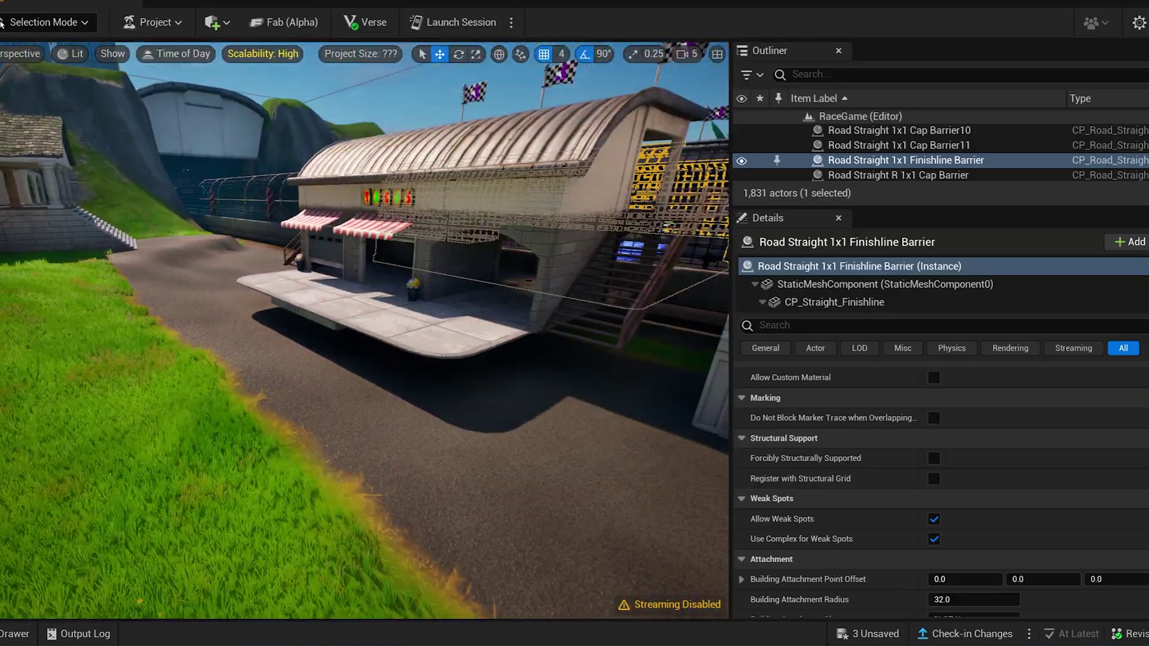
{"action": "right_click_drag", "start_coordinate": [369, 331], "coordinate": [351, 345]}
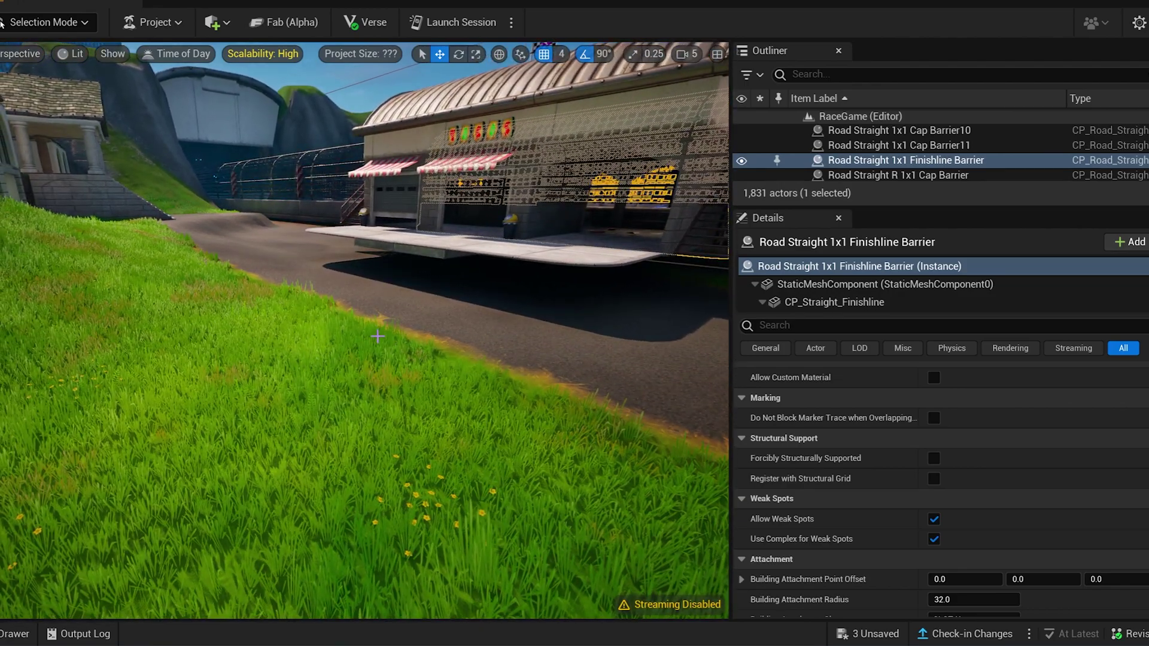
{"action": "key", "text": "ctrl+space"}
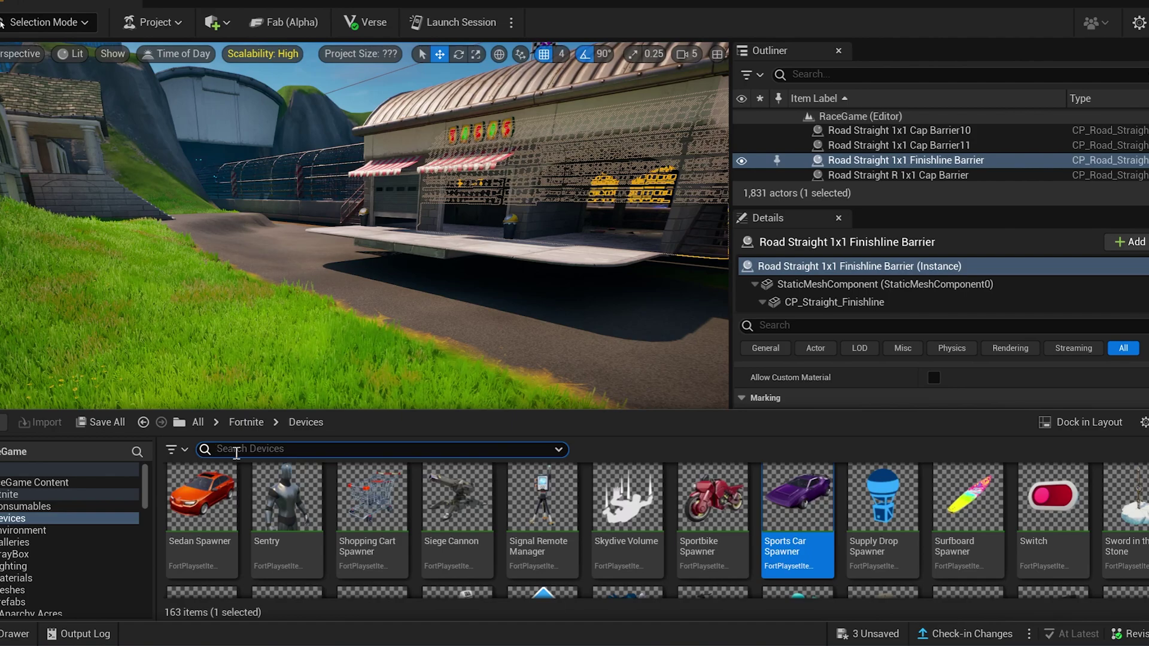
{"action": "type", "text": "trigger"}
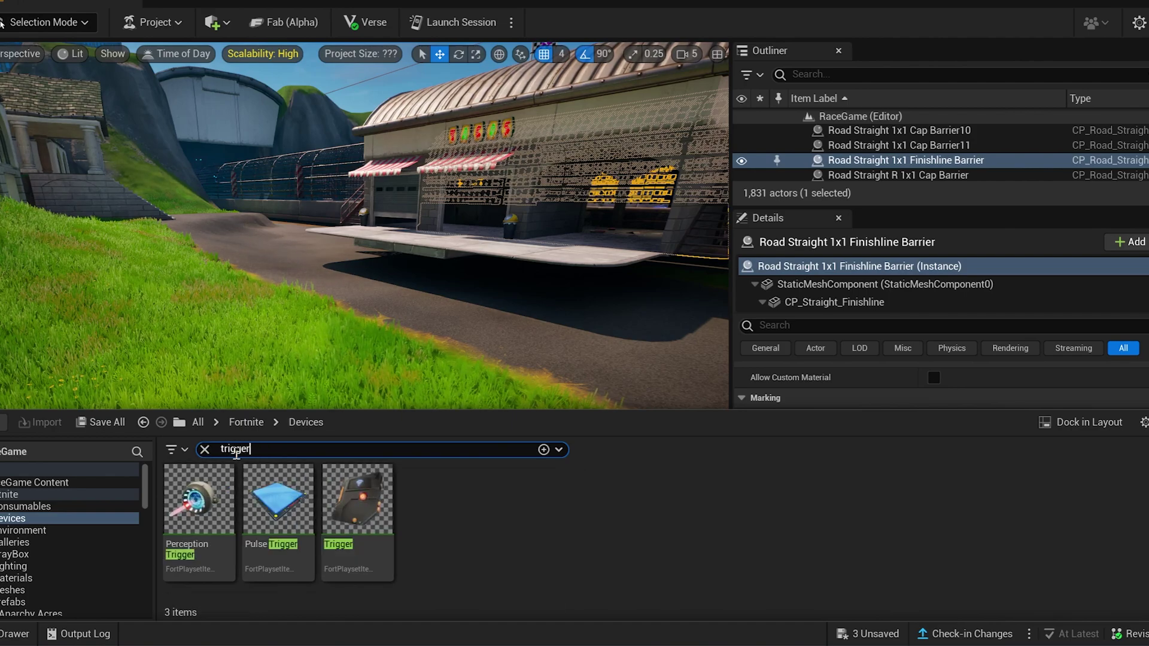
{"action": "left_click", "coordinate": [357, 500]}
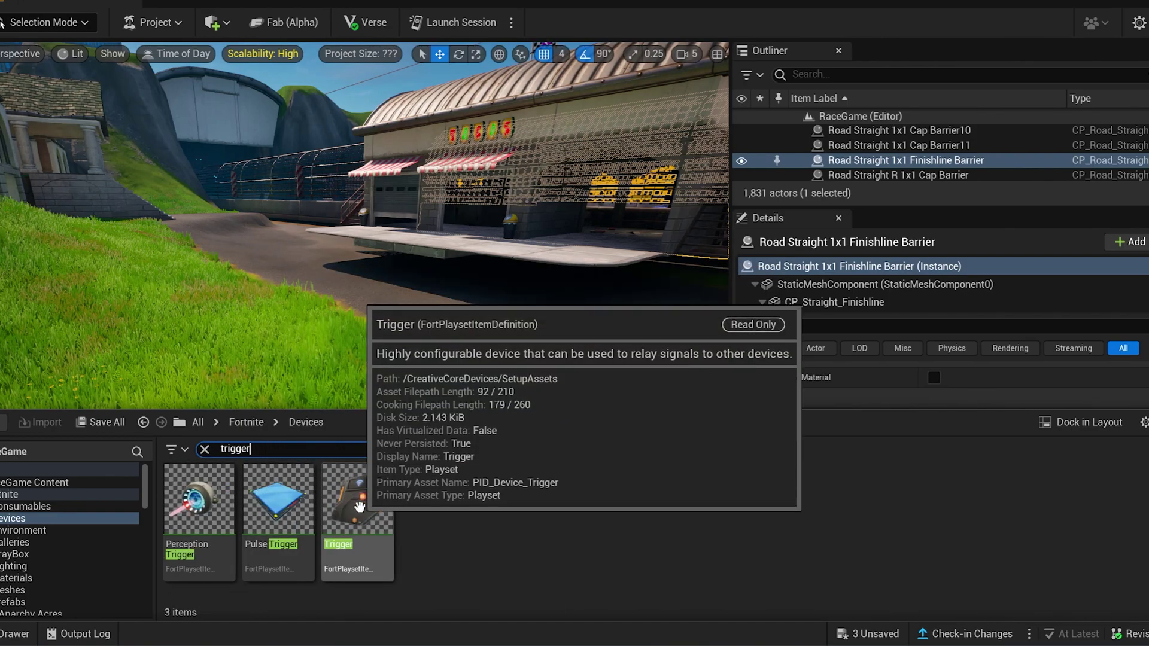
{"action": "left_click_drag", "start_coordinate": [353, 359], "coordinate": [401, 305]}
{"action": "key", "text": "w"}
{"action": "mouse_move", "coordinate": [385, 319]}
{"action": "right_mouse_down"}
{"action": "mouse_move", "coordinate": [407, 354]}
{"action": "mouse_move", "coordinate": [395, 336]}
{"action": "mouse_move", "coordinate": [413, 329]}
{"action": "mouse_move", "coordinate": [385, 318]}
{"action": "right_mouse_up"}
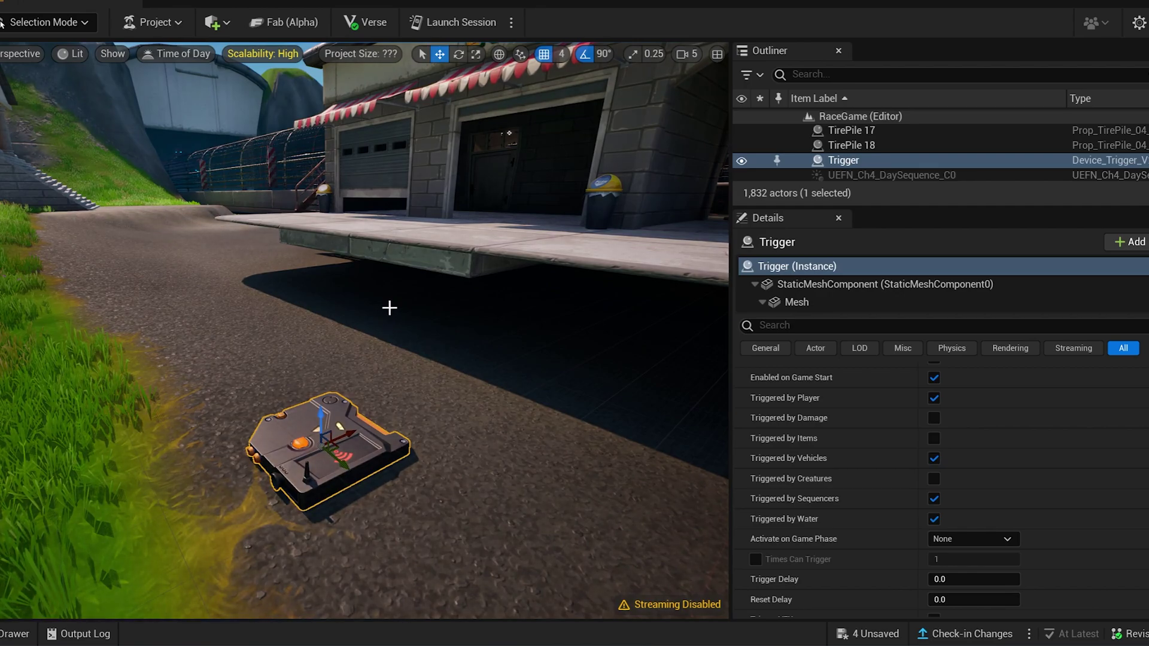
Set the trigger's Trigger Delay to 3 seconds
{"action": "key", "text": "w"}
{"action": "mouse_move", "coordinate": [386, 308]}
{"action": "right_mouse_down"}
{"action": "mouse_move", "coordinate": [392, 326]}
{"action": "mouse_move", "coordinate": [433, 326]}
{"action": "mouse_move", "coordinate": [395, 323]}
{"action": "mouse_move", "coordinate": [387, 308]}
{"action": "mouse_move", "coordinate": [354, 321]}
{"action": "mouse_move", "coordinate": [413, 329]}
{"action": "mouse_move", "coordinate": [306, 342]}
{"action": "mouse_move", "coordinate": [296, 324]}
{"action": "mouse_move", "coordinate": [387, 308]}
{"action": "right_mouse_up"}
{"action": "key", "text": "s"}
{"action": "scroll", "coordinate": [770, 477], "scroll_direction": "up", "scroll_amount": 5}
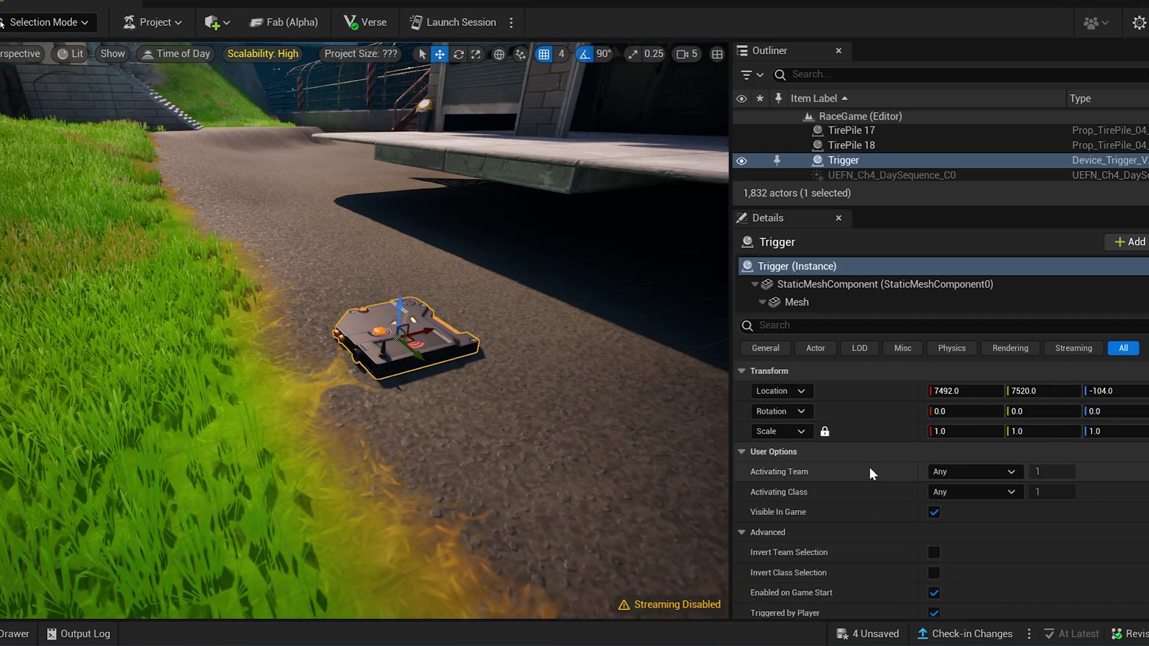
{"action": "scroll", "coordinate": [869, 467], "scroll_direction": "down", "scroll_amount": 3}
{"action": "scroll", "coordinate": [869, 467], "scroll_direction": "down", "scroll_amount": 6}
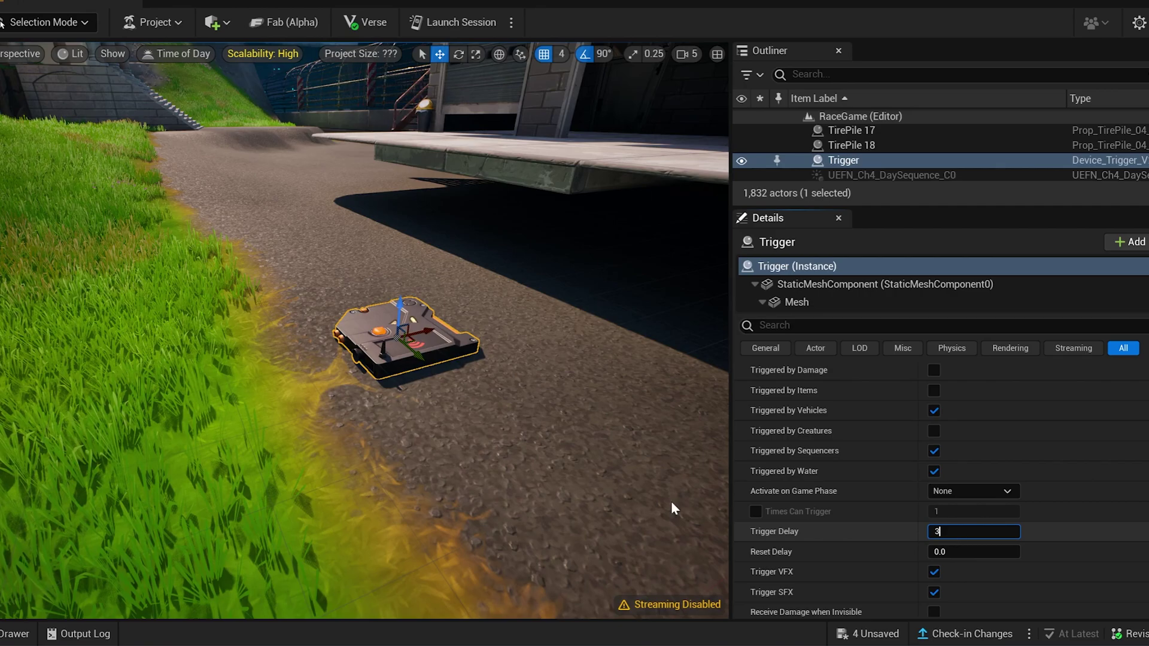
{"action": "left_click", "coordinate": [523, 488]}
Turn off Visible In Game for the trigger and set its Activating Team to Team Index 1
{"action": "left_click", "coordinate": [397, 323]}
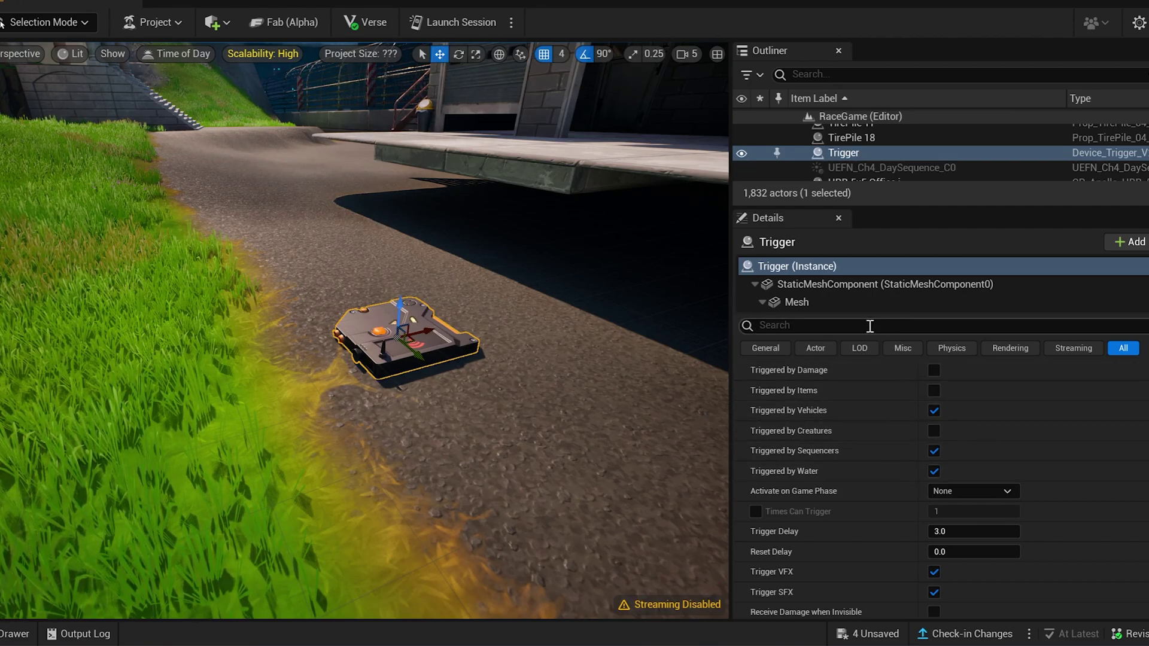
{"action": "left_click", "coordinate": [869, 326]}
{"action": "type", "text": "vis"}
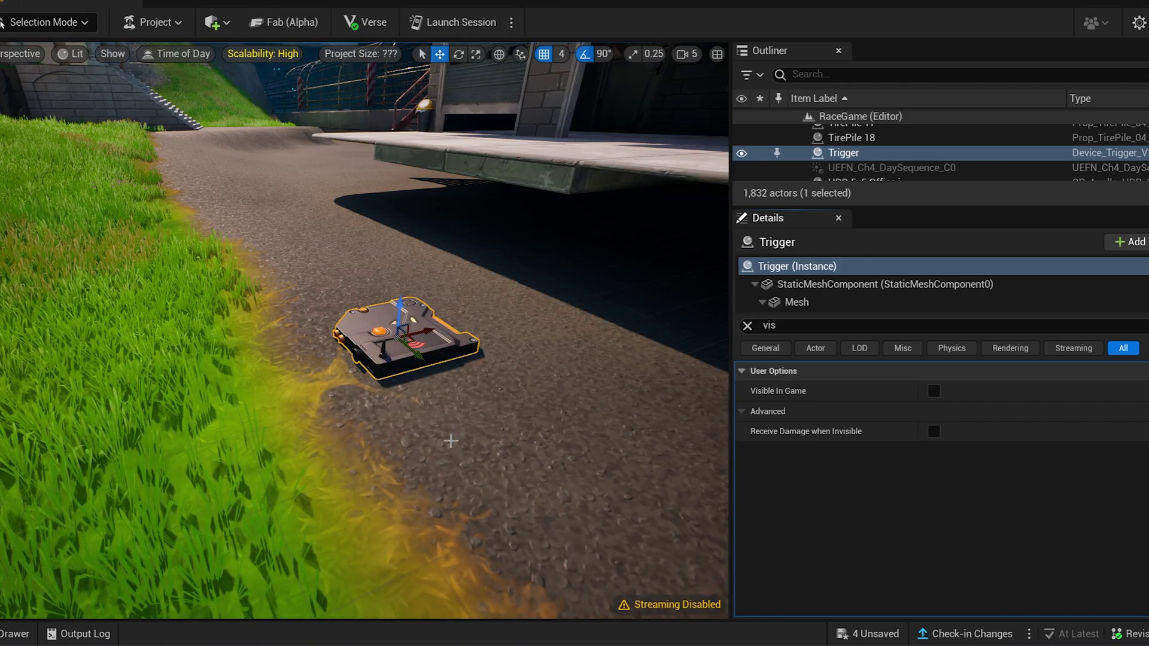
{"action": "left_click", "coordinate": [749, 327]}
{"action": "scroll", "coordinate": [820, 504], "scroll_direction": "down", "scroll_amount": 1}
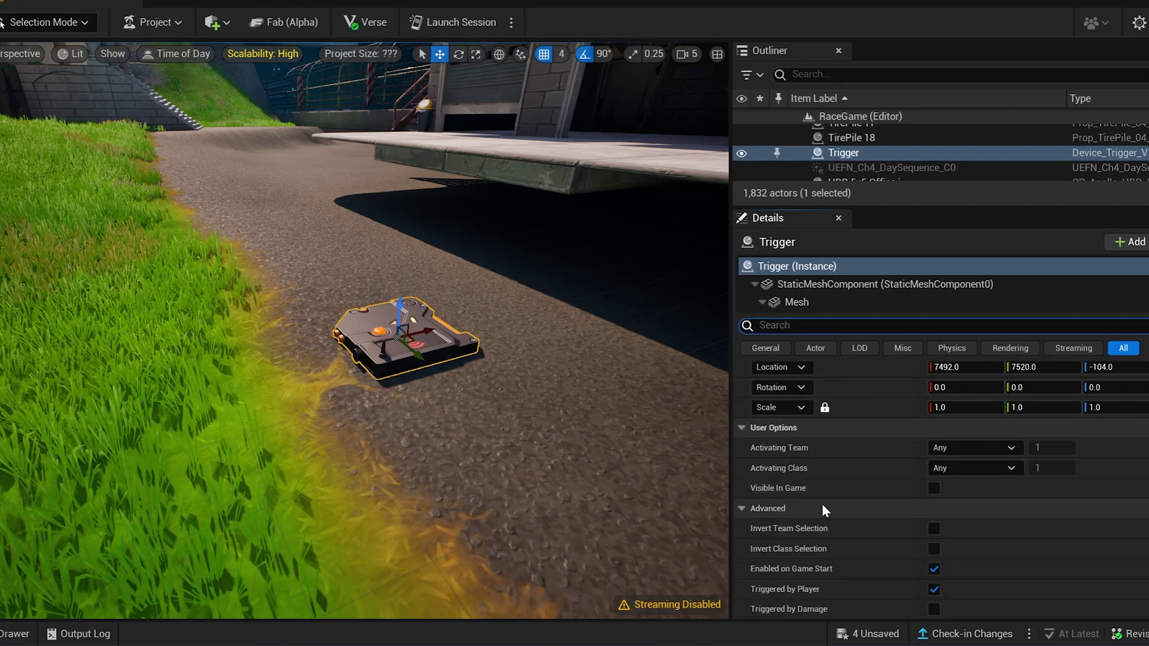
{"action": "left_click", "coordinate": [957, 450]}
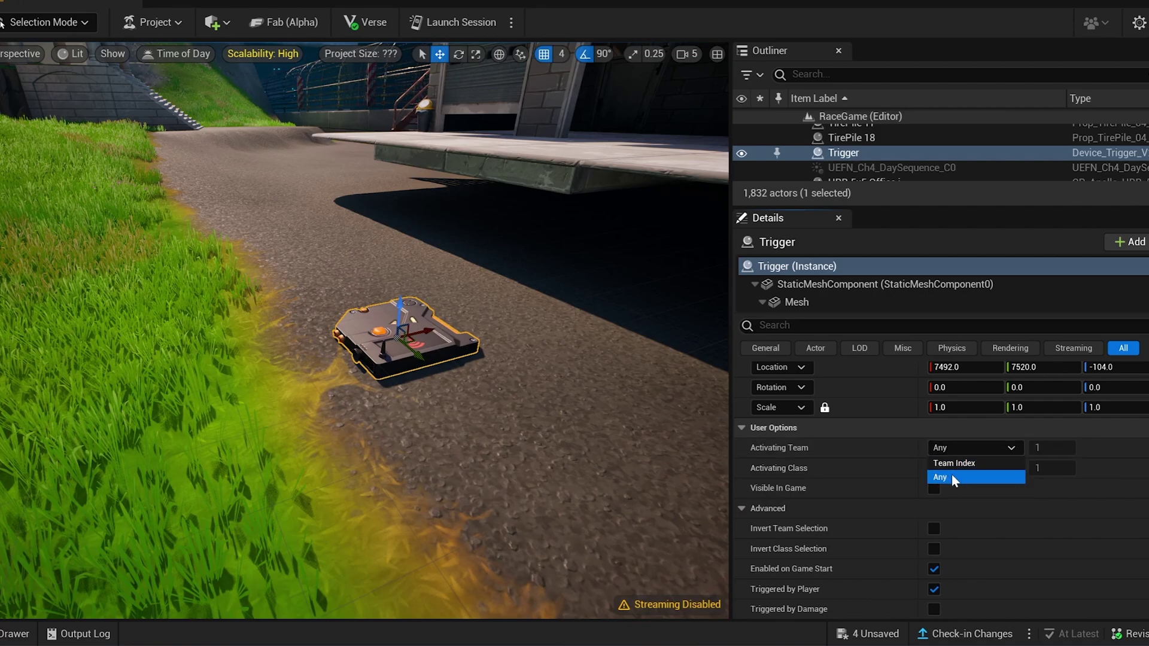
{"action": "left_click", "coordinate": [957, 464]}
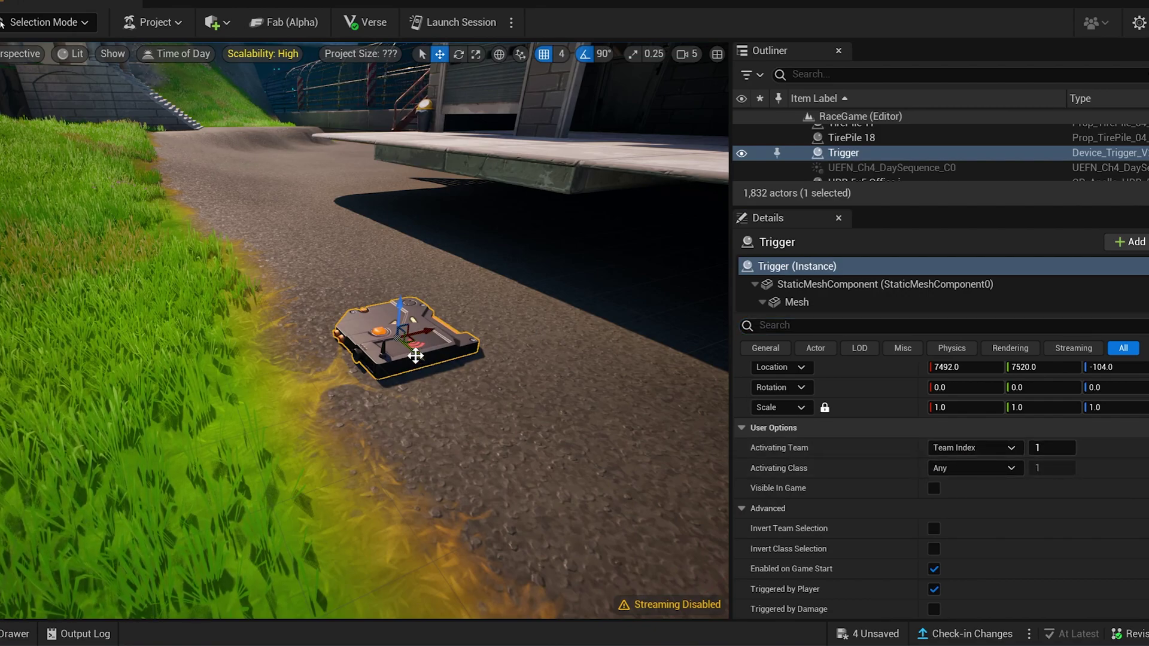
Duplicate the trigger alongside the original on the road and set the copy's Activating Team index to 2
{"action": "left_click_drag", "start_coordinate": [416, 356], "coordinate": [602, 531], "text": "alt"}
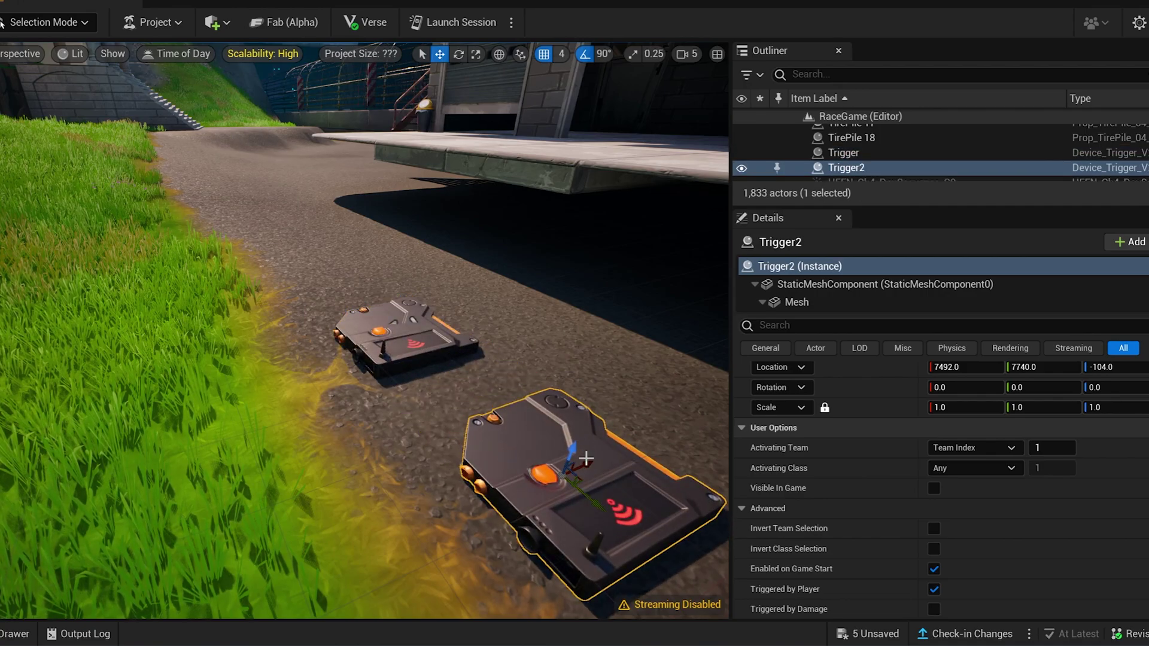
{"action": "left_click", "coordinate": [971, 448]}
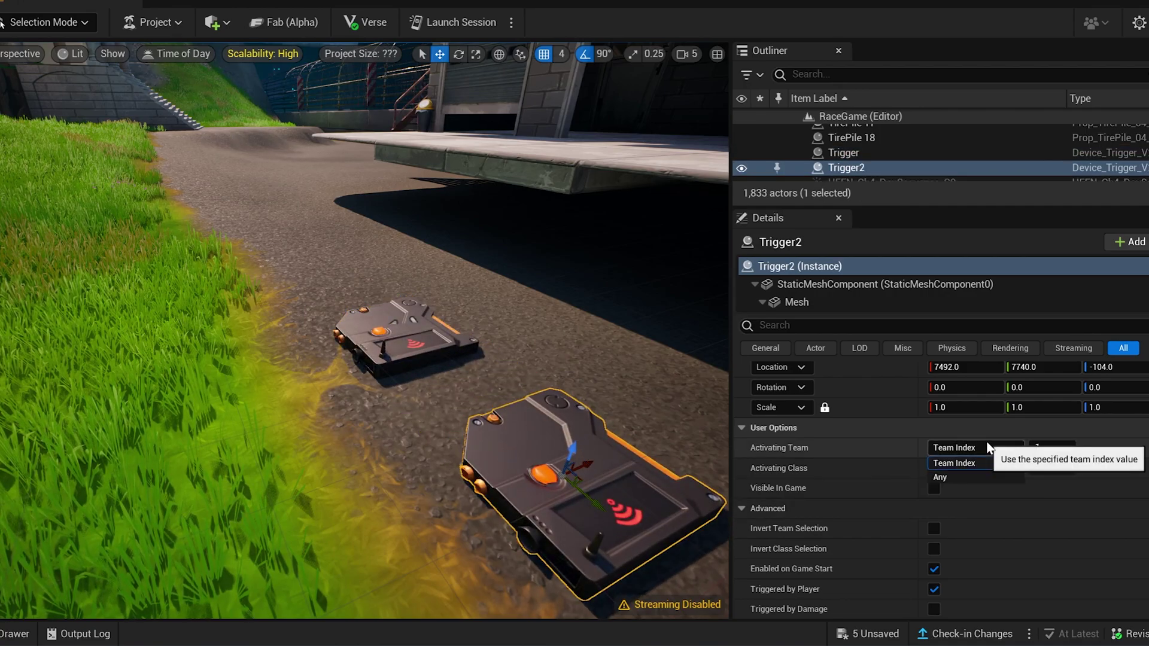
{"action": "left_click", "coordinate": [969, 468]}
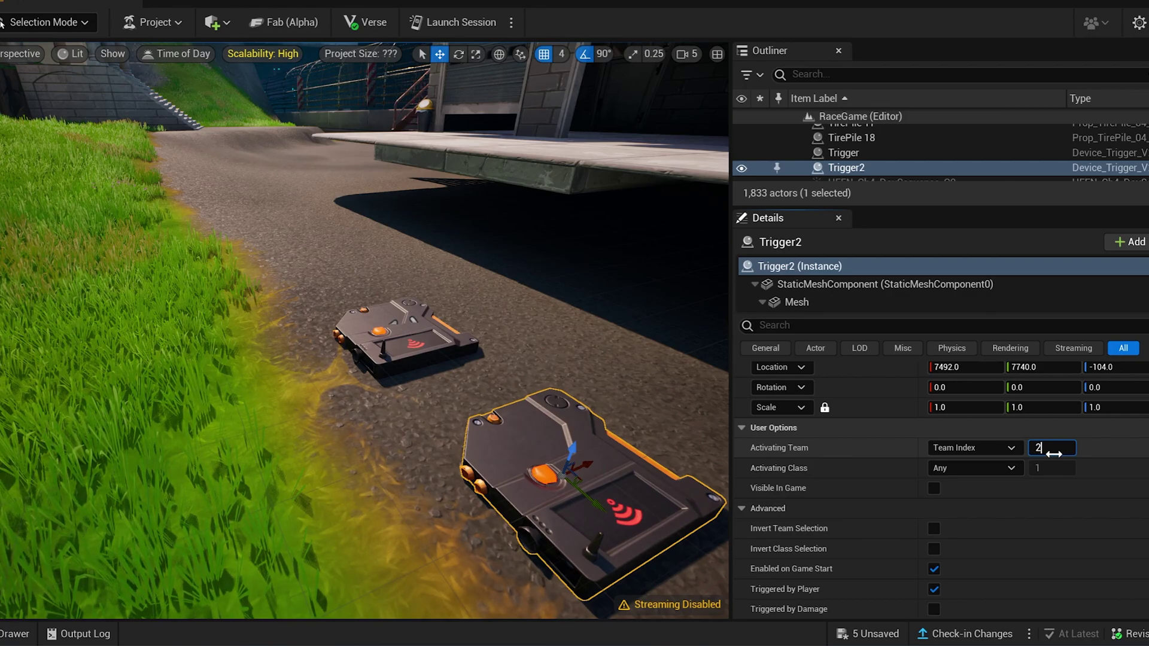
{"action": "scroll", "coordinate": [644, 306], "scroll_direction": "down", "scroll_amount": 10}
Find the Barrier Device and place one over the sports car spawner on the left side of the start line
{"action": "right_click_drag", "start_coordinate": [644, 306], "coordinate": [697, 330]}
{"action": "right_click_drag", "start_coordinate": [520, 341], "coordinate": [512, 334]}
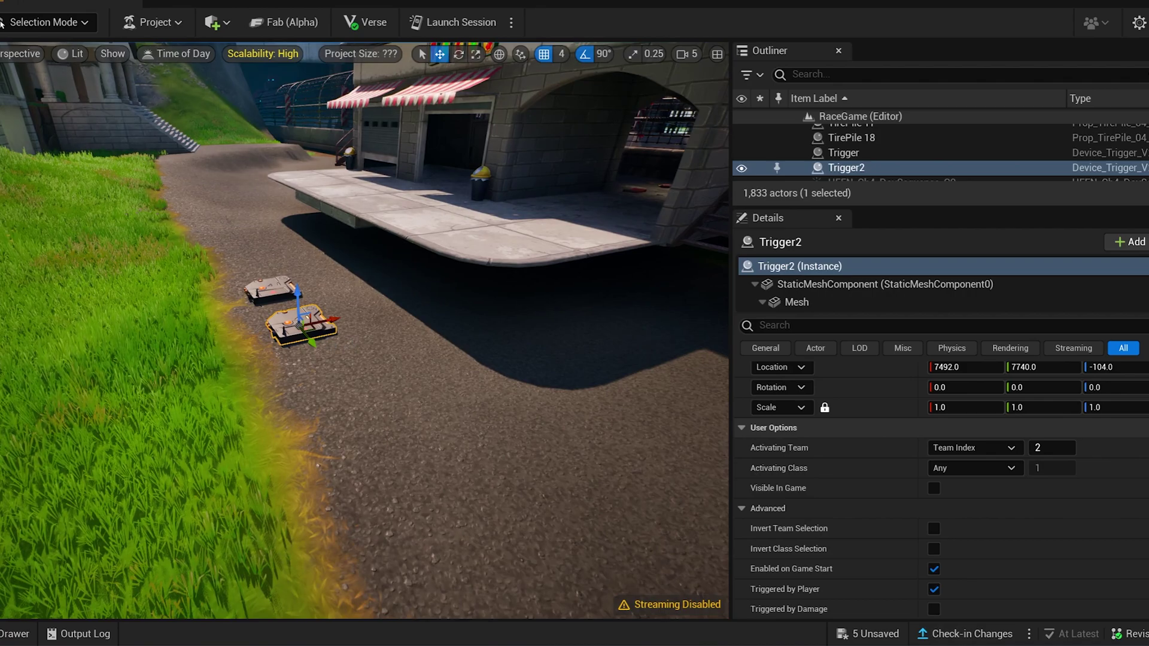
{"action": "mouse_move", "coordinate": [451, 380]}
{"action": "right_mouse_down"}
{"action": "mouse_move", "coordinate": [413, 365]}
{"action": "mouse_move", "coordinate": [353, 410]}
{"action": "mouse_move", "coordinate": [451, 380]}
{"action": "right_mouse_up"}
{"action": "mouse_move", "coordinate": [375, 321]}
{"action": "right_mouse_down"}
{"action": "mouse_move", "coordinate": [449, 319]}
{"action": "mouse_move", "coordinate": [323, 344]}
{"action": "mouse_move", "coordinate": [366, 356]}
{"action": "mouse_move", "coordinate": [348, 348]}
{"action": "mouse_move", "coordinate": [355, 315]}
{"action": "mouse_move", "coordinate": [359, 353]}
{"action": "mouse_move", "coordinate": [419, 331]}
{"action": "mouse_move", "coordinate": [365, 339]}
{"action": "right_mouse_up"}
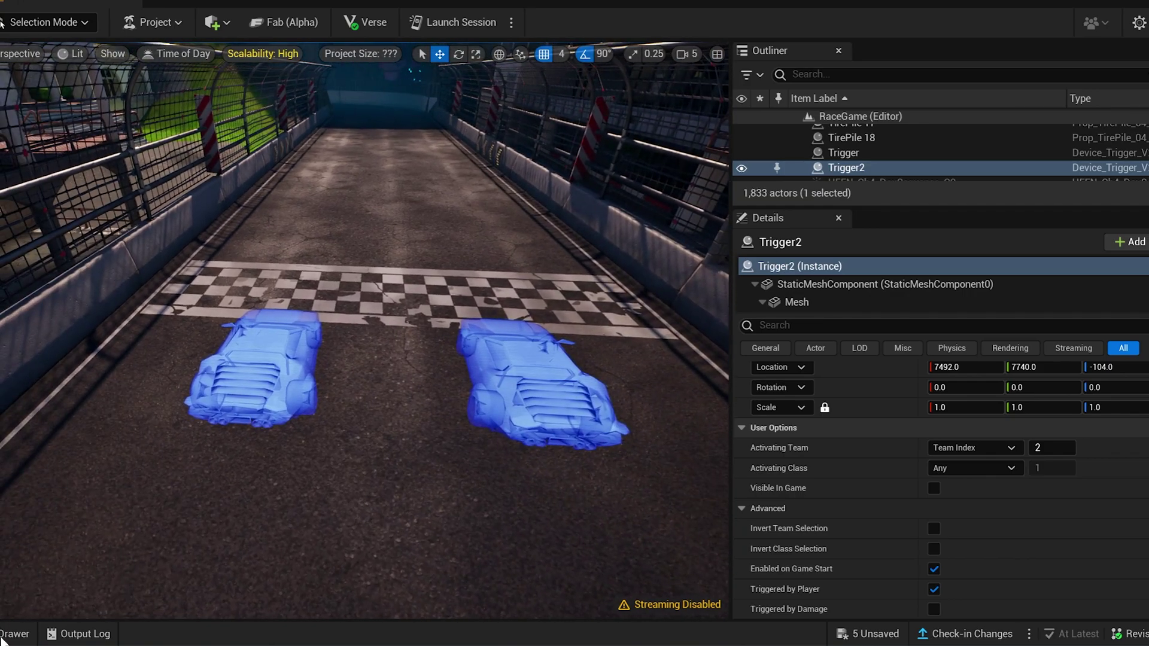
{"action": "left_click", "coordinate": [12, 635]}
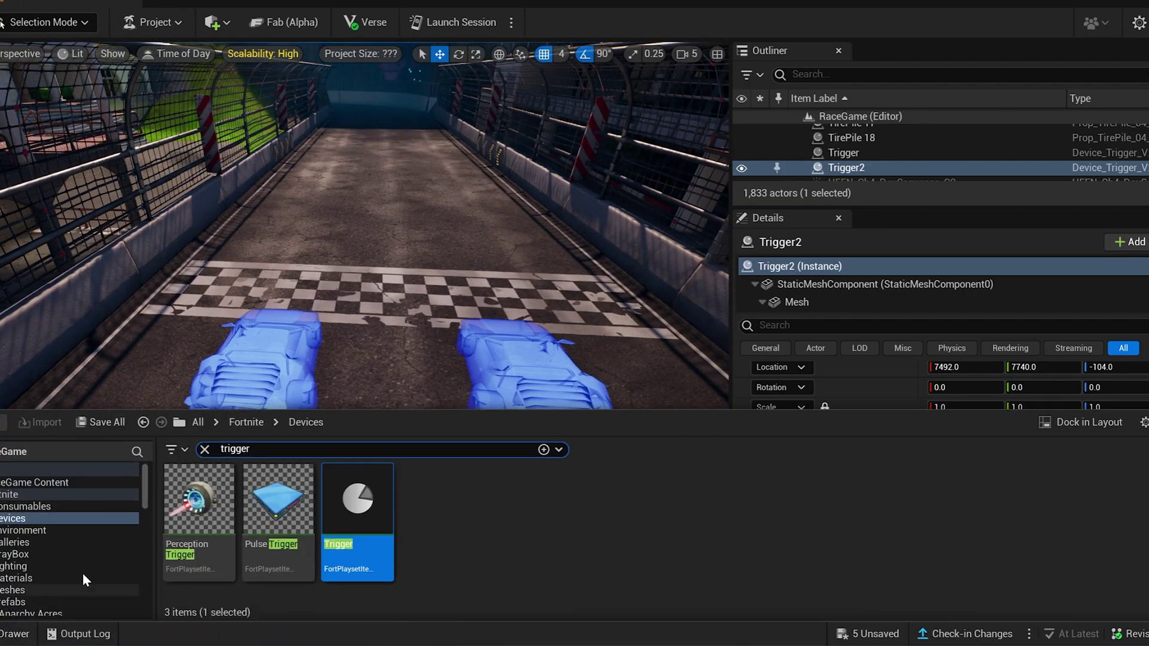
{"action": "left_click", "coordinate": [204, 449]}
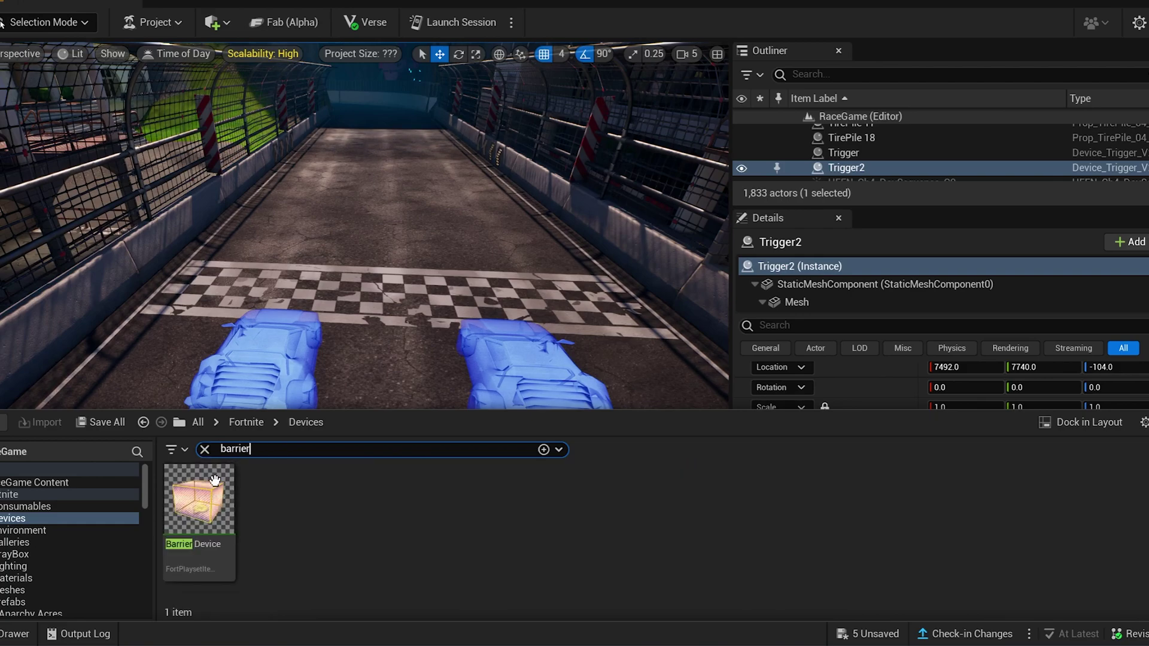
{"action": "left_click_drag", "start_coordinate": [211, 486], "coordinate": [277, 403]}
{"action": "scroll", "coordinate": [278, 403], "scroll_direction": "up", "scroll_amount": 5}
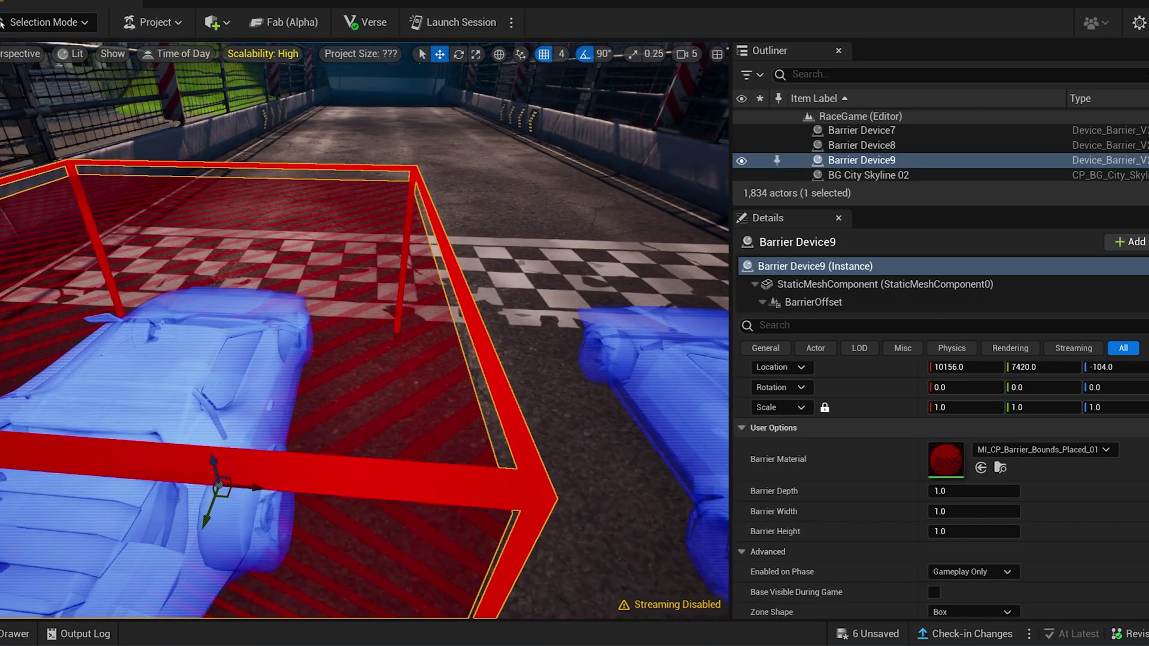
Reposition the barrier so it lines up around the left sports car spawner
{"action": "mouse_move", "coordinate": [277, 403]}
{"action": "right_mouse_down"}
{"action": "mouse_move", "coordinate": [204, 443]}
{"action": "mouse_move", "coordinate": [234, 449]}
{"action": "mouse_move", "coordinate": [227, 428]}
{"action": "mouse_move", "coordinate": [186, 428]}
{"action": "mouse_move", "coordinate": [277, 403]}
{"action": "right_mouse_up"}
{"action": "left_click_drag", "start_coordinate": [347, 423], "coordinate": [338, 426]}
{"action": "mouse_move", "coordinate": [344, 413]}
{"action": "right_mouse_down"}
{"action": "mouse_move", "coordinate": [479, 404]}
{"action": "mouse_move", "coordinate": [467, 407]}
{"action": "mouse_move", "coordinate": [473, 416]}
{"action": "mouse_move", "coordinate": [357, 428]}
{"action": "right_mouse_up"}
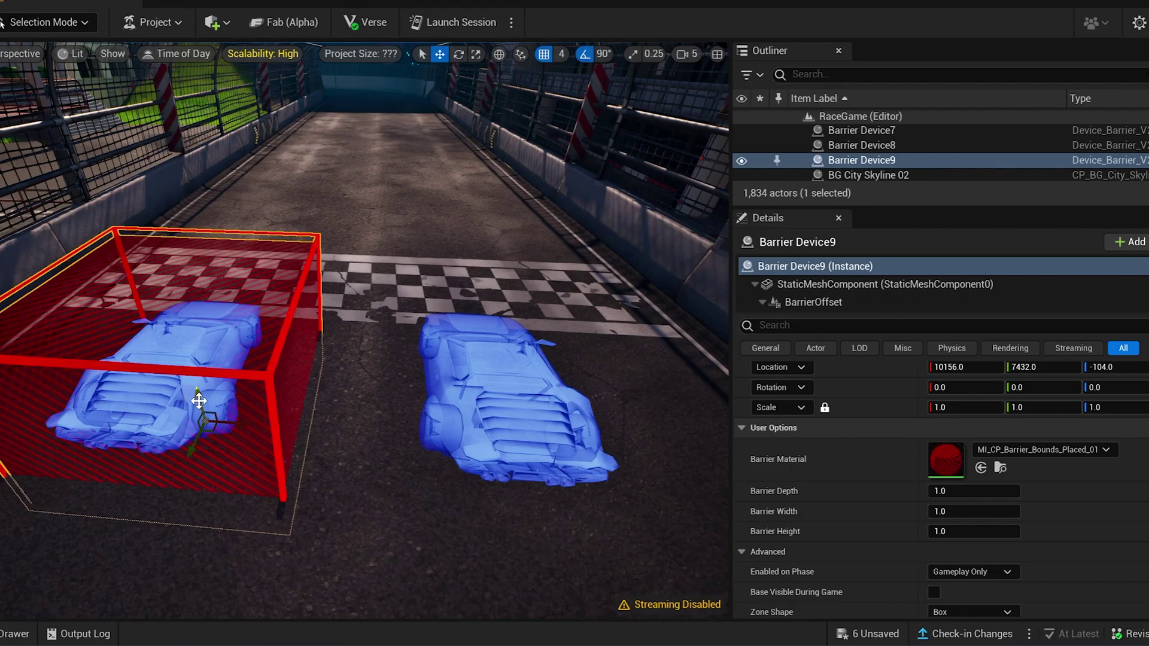
{"action": "left_click_drag", "start_coordinate": [197, 402], "coordinate": [197, 370]}
{"action": "mouse_move", "coordinate": [217, 419]}
{"action": "right_mouse_down"}
{"action": "mouse_move", "coordinate": [230, 413]}
{"action": "mouse_move", "coordinate": [217, 420]}
{"action": "right_mouse_up"}
Set the barrier's Enabled on Phase to Always and its Zone Shape to Hollow Box
{"action": "right_click_drag", "start_coordinate": [389, 426], "coordinate": [432, 423]}
{"action": "scroll", "coordinate": [952, 539], "scroll_direction": "down", "scroll_amount": 4}
{"action": "left_click", "coordinate": [940, 477]}
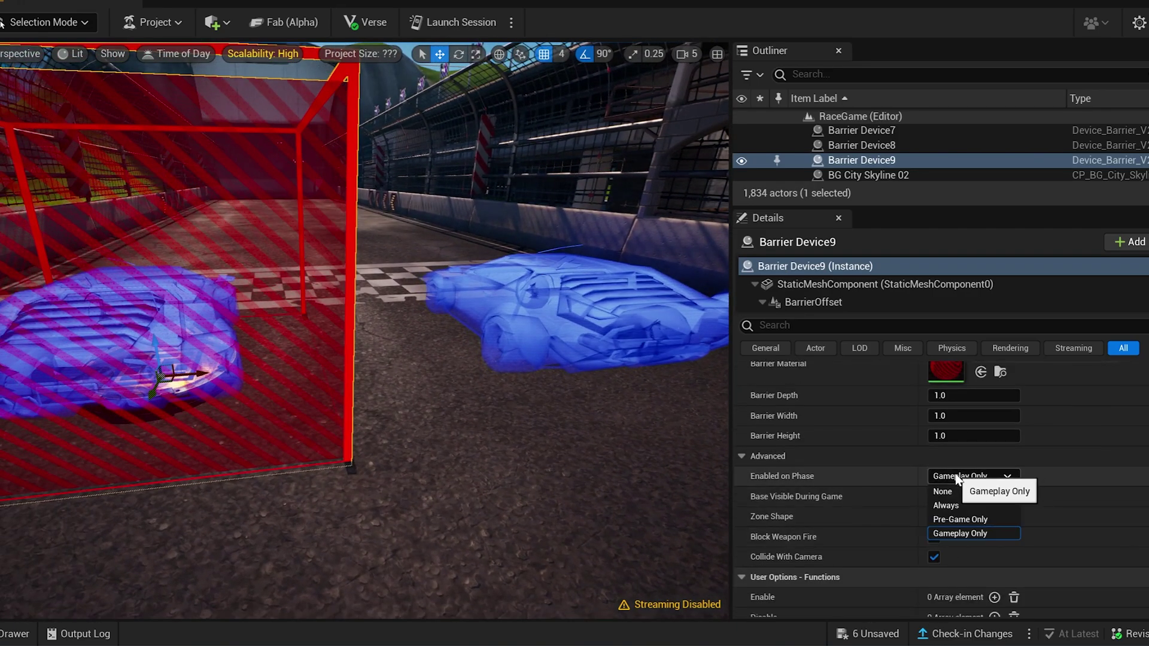
{"action": "left_click", "coordinate": [954, 510]}
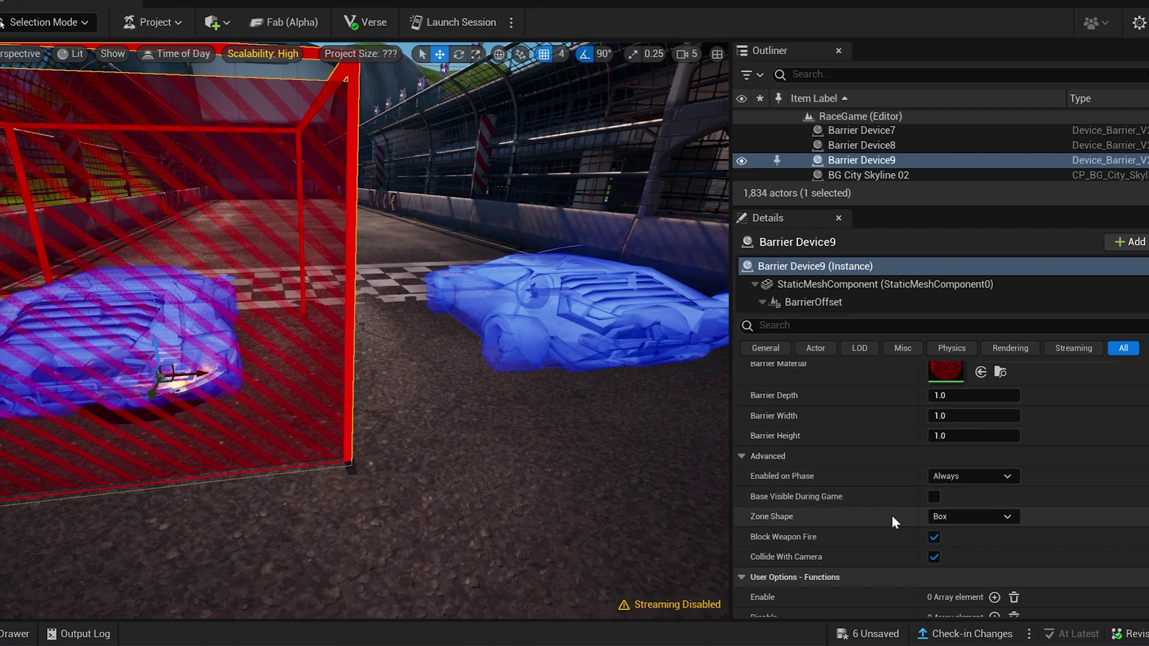
{"action": "left_click", "coordinate": [953, 546]}
{"action": "scroll", "coordinate": [449, 373], "scroll_direction": "up", "scroll_amount": 5}
Scale the hollow barrier box to fit around the left sports car spawner
{"action": "mouse_move", "coordinate": [449, 373]}
{"action": "right_mouse_down"}
{"action": "mouse_move", "coordinate": [288, 383]}
{"action": "mouse_move", "coordinate": [299, 377]}
{"action": "mouse_move", "coordinate": [288, 372]}
{"action": "mouse_move", "coordinate": [407, 383]}
{"action": "mouse_move", "coordinate": [419, 366]}
{"action": "mouse_move", "coordinate": [427, 380]}
{"action": "mouse_move", "coordinate": [413, 377]}
{"action": "mouse_move", "coordinate": [448, 376]}
{"action": "right_mouse_up"}
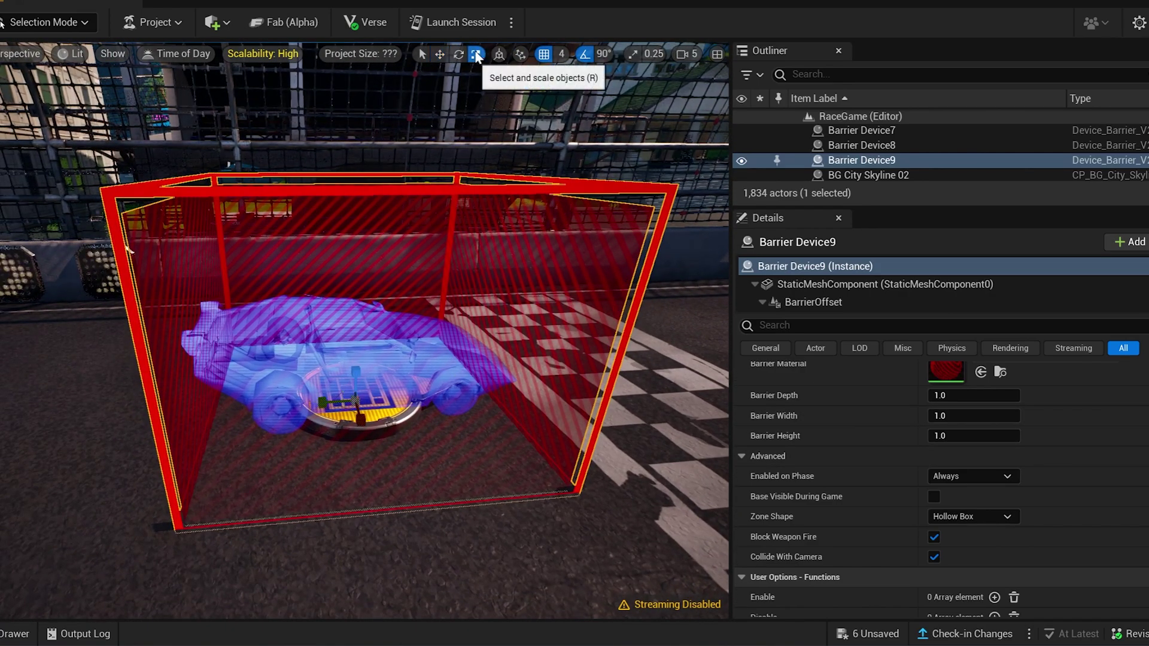
{"action": "left_click", "coordinate": [477, 55]}
{"action": "left_click_drag", "start_coordinate": [323, 408], "coordinate": [362, 407]}
{"action": "mouse_move", "coordinate": [301, 437]}
{"action": "right_mouse_down"}
{"action": "mouse_move", "coordinate": [365, 454]}
{"action": "mouse_move", "coordinate": [239, 436]}
{"action": "mouse_move", "coordinate": [305, 429]}
{"action": "right_mouse_up"}
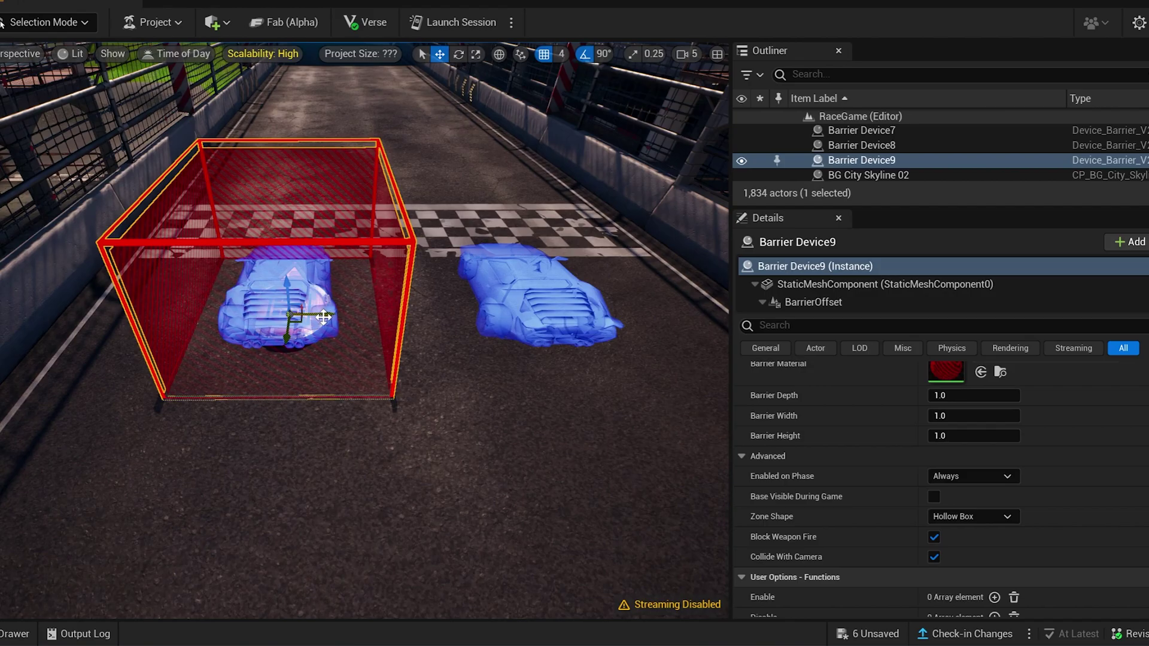
Duplicate the barrier across the lane so the copy encloses the second sports car spawner
{"action": "left_click_drag", "start_coordinate": [324, 317], "coordinate": [541, 396], "text": "alt"}
{"action": "right_click_drag", "start_coordinate": [540, 397], "coordinate": [674, 428]}
{"action": "mouse_move", "coordinate": [434, 427]}
{"action": "right_mouse_down"}
{"action": "mouse_move", "coordinate": [491, 426]}
{"action": "mouse_move", "coordinate": [434, 427]}
{"action": "right_mouse_up"}
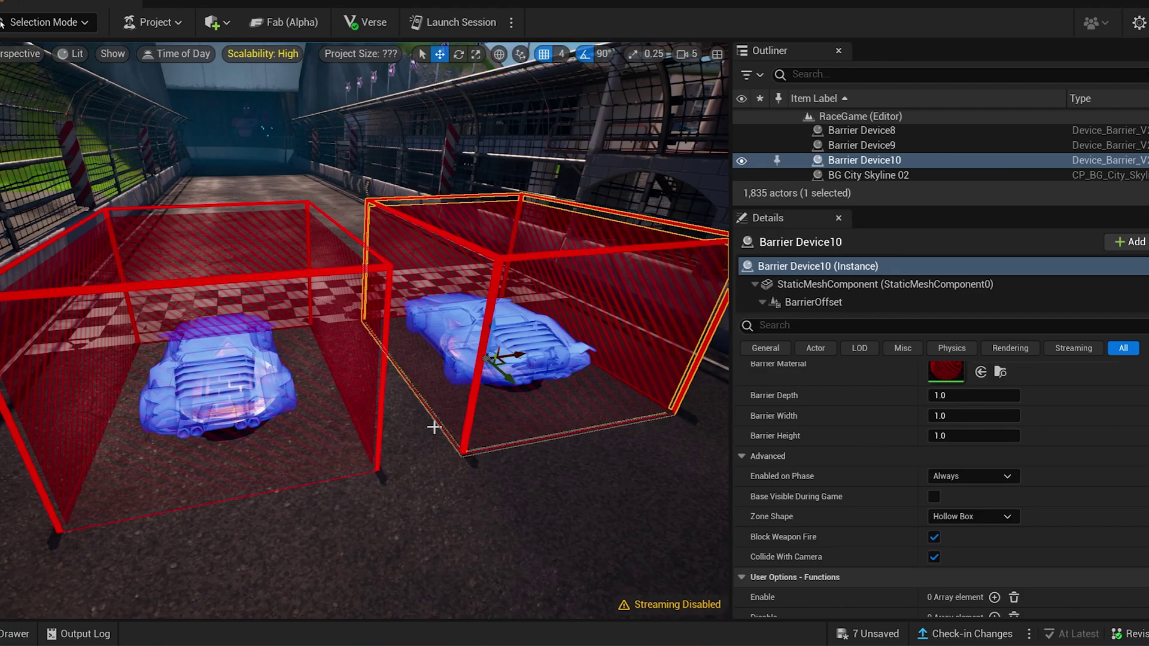
{"action": "scroll", "coordinate": [434, 426], "scroll_direction": "down", "scroll_amount": 5}
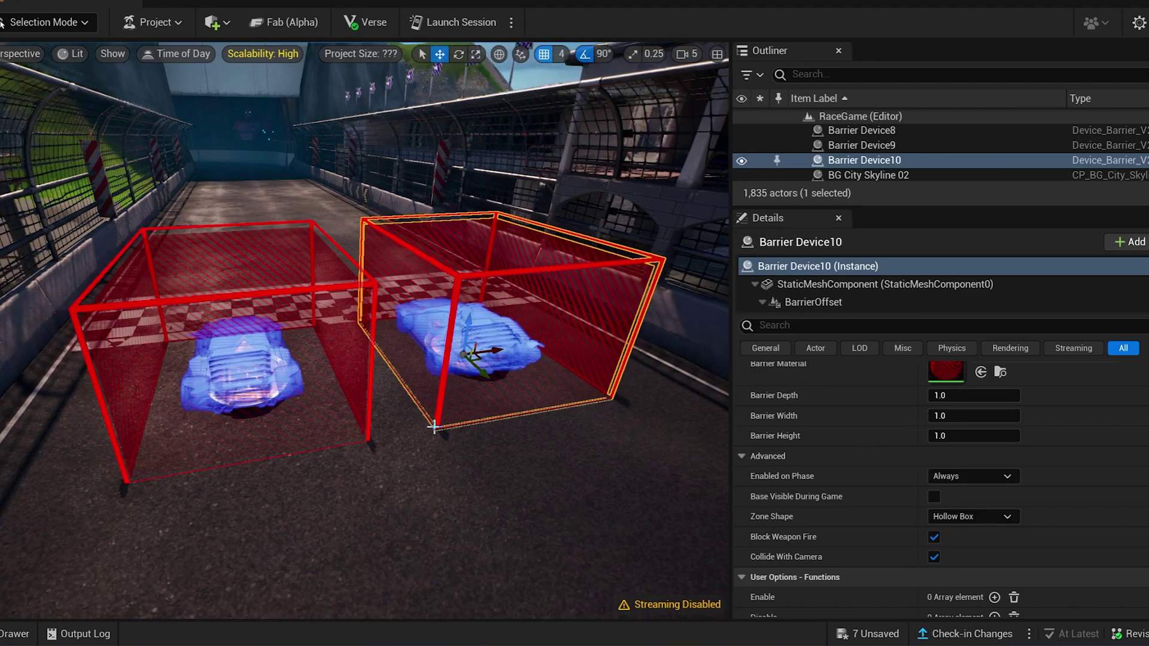
Find the Timed Objective device and place one on the road next to the two triggers
{"action": "right_click_drag", "start_coordinate": [434, 427], "coordinate": [462, 435]}
{"action": "right_click_drag", "start_coordinate": [366, 435], "coordinate": [447, 424]}
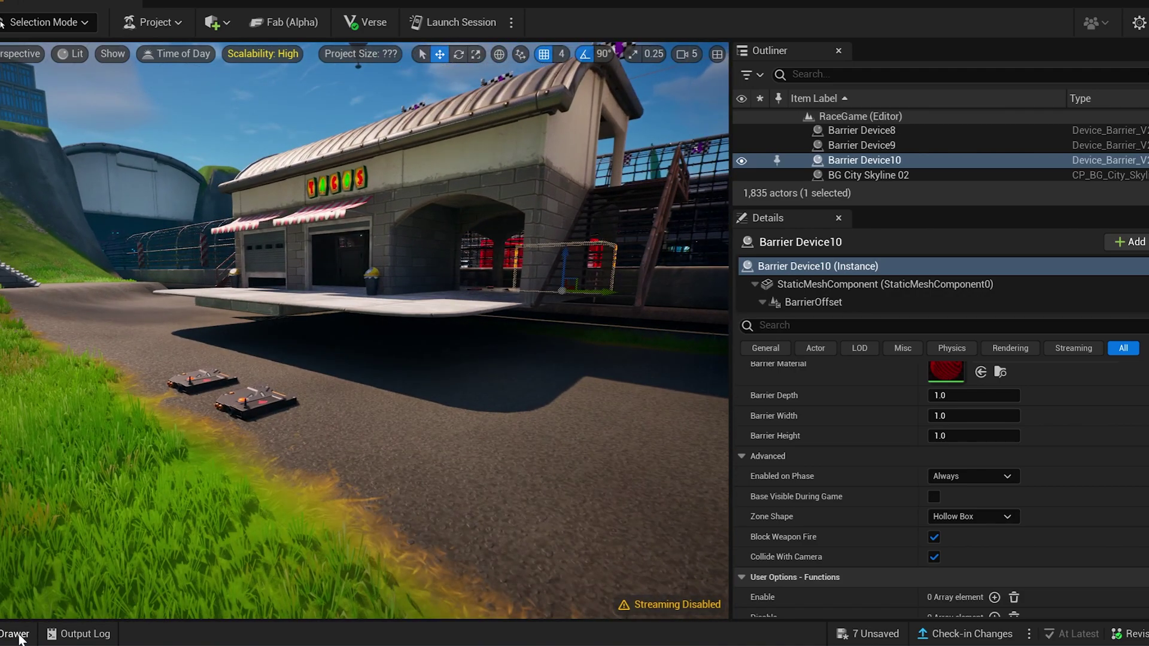
{"action": "left_click", "coordinate": [16, 634]}
{"action": "left_click", "coordinate": [204, 450]}
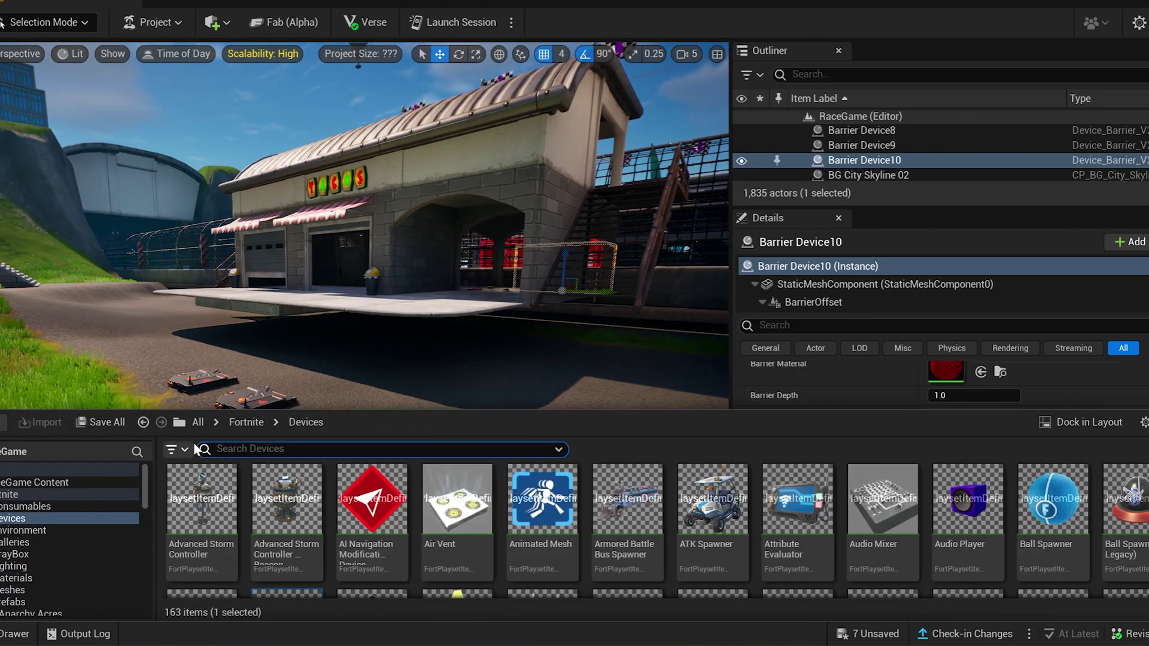
{"action": "type", "text": "timed"}
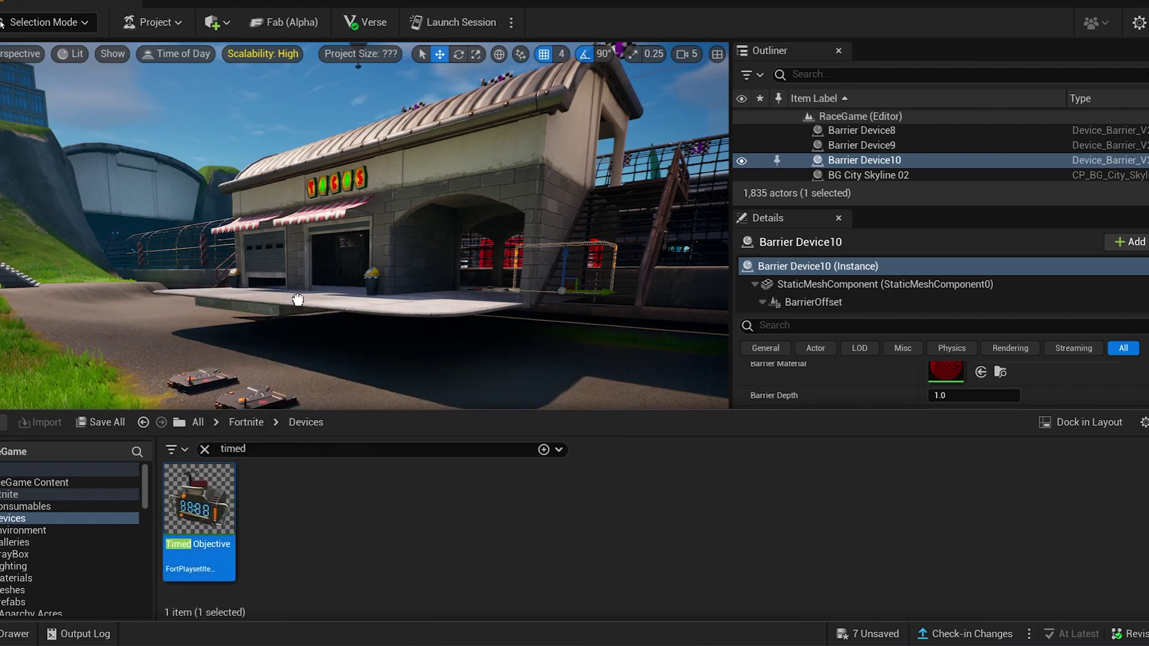
{"action": "left_click_drag", "start_coordinate": [298, 299], "coordinate": [371, 422]}
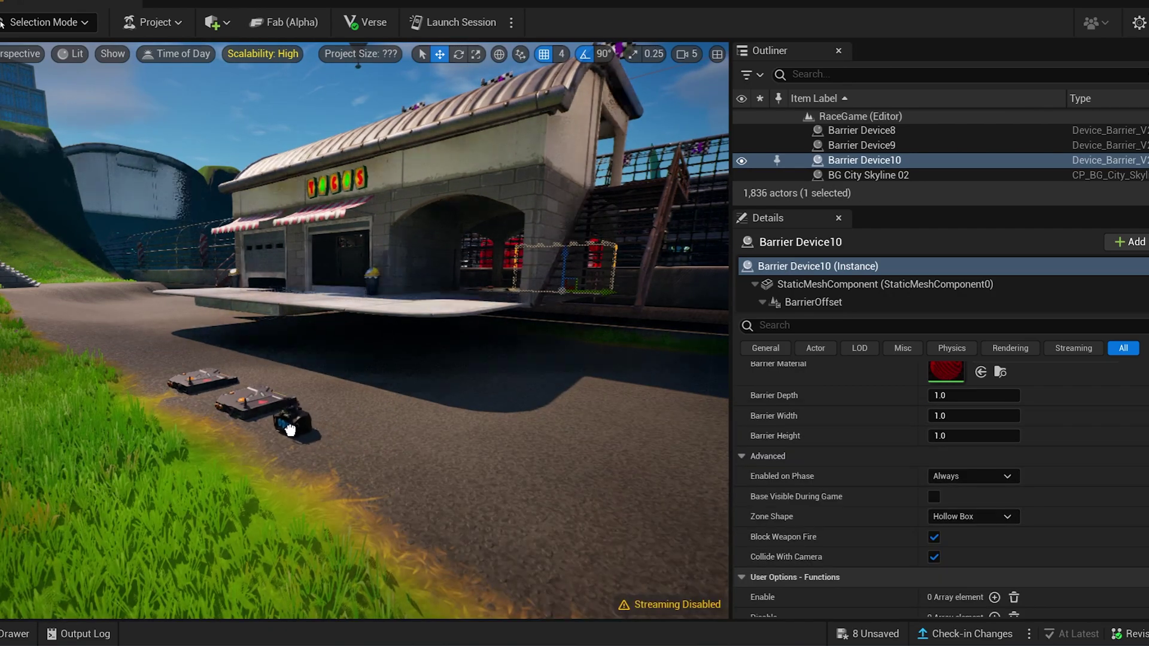
{"action": "left_click_drag", "start_coordinate": [288, 429], "coordinate": [288, 431]}
Set the timed objective beside the triggers to start when the round starts
{"action": "key", "text": "w"}
{"action": "mouse_move", "coordinate": [292, 449]}
{"action": "right_mouse_down"}
{"action": "mouse_move", "coordinate": [282, 446]}
{"action": "mouse_move", "coordinate": [307, 447]}
{"action": "mouse_move", "coordinate": [273, 451]}
{"action": "right_mouse_up"}
{"action": "key", "text": "s"}
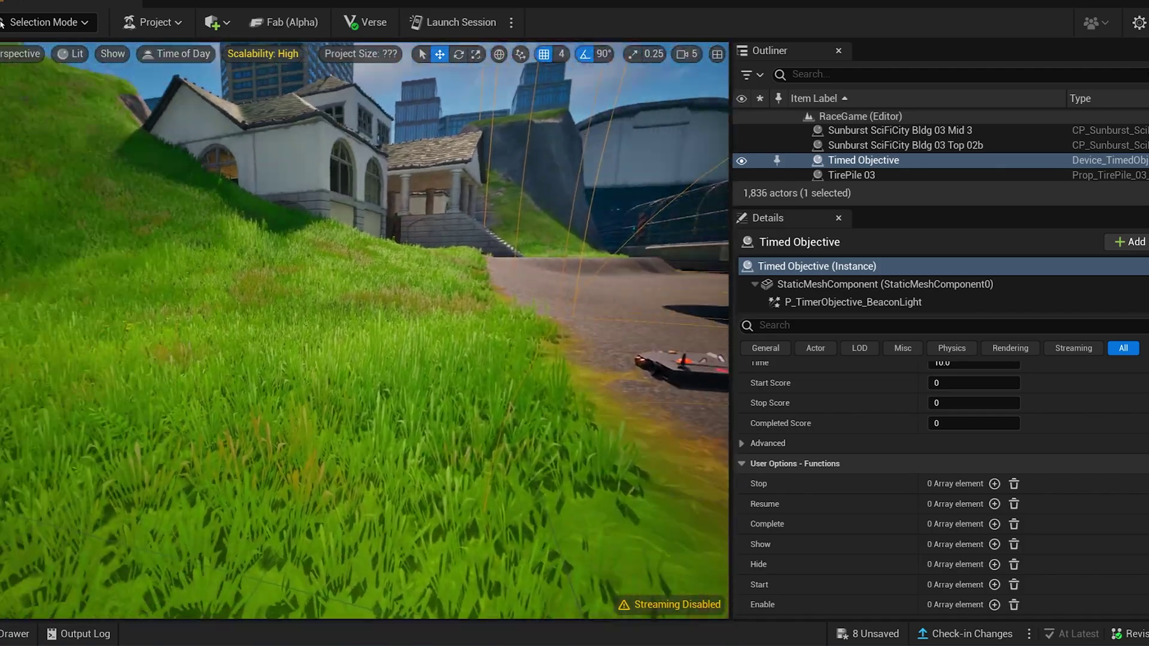
{"action": "right_click_drag", "start_coordinate": [364, 330], "coordinate": [515, 359]}
{"action": "scroll", "coordinate": [284, 429], "scroll_direction": "down", "scroll_amount": 3}
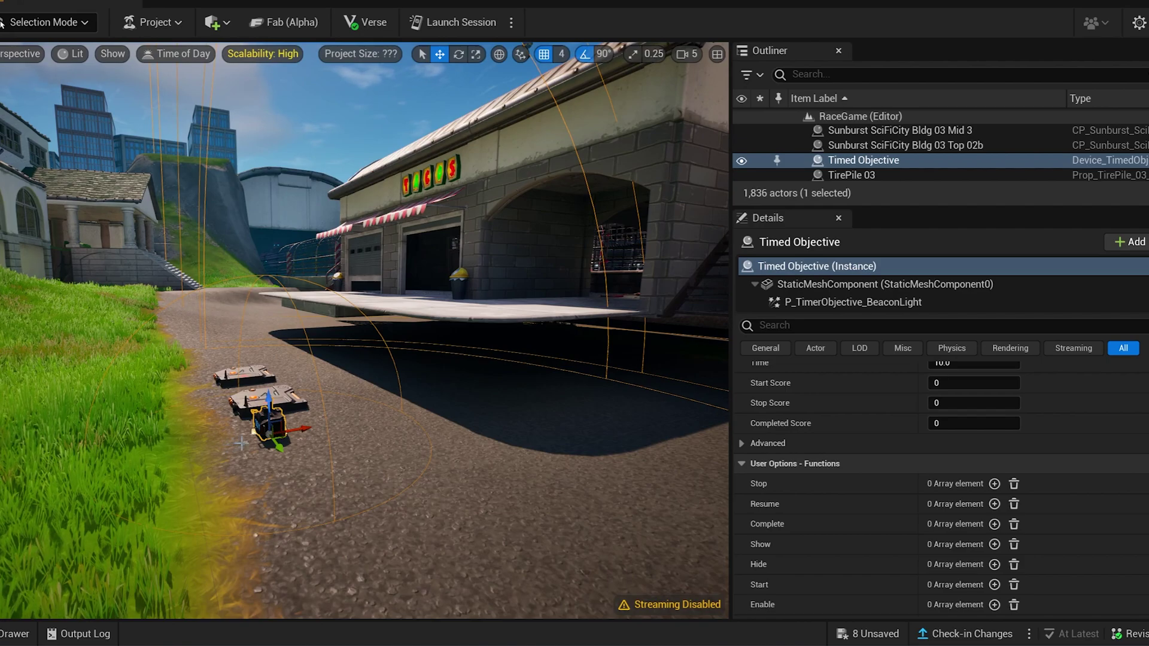
{"action": "scroll", "coordinate": [839, 537], "scroll_direction": "up", "scroll_amount": 3}
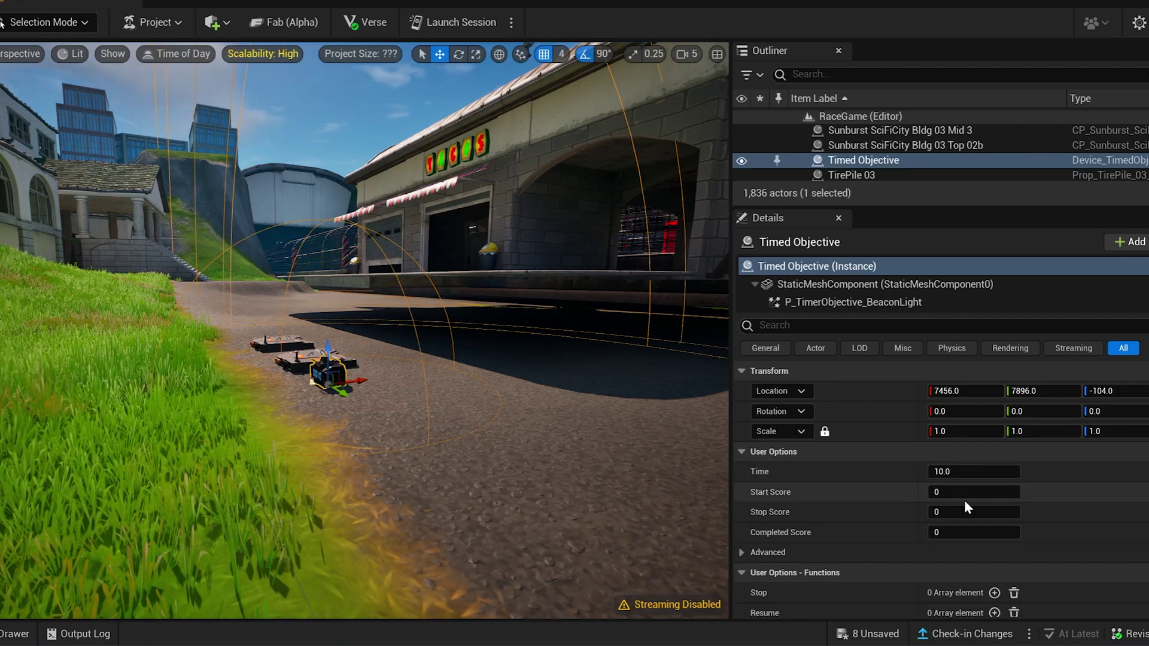
{"action": "left_click", "coordinate": [753, 552]}
{"action": "scroll", "coordinate": [970, 554], "scroll_direction": "down", "scroll_amount": 3}
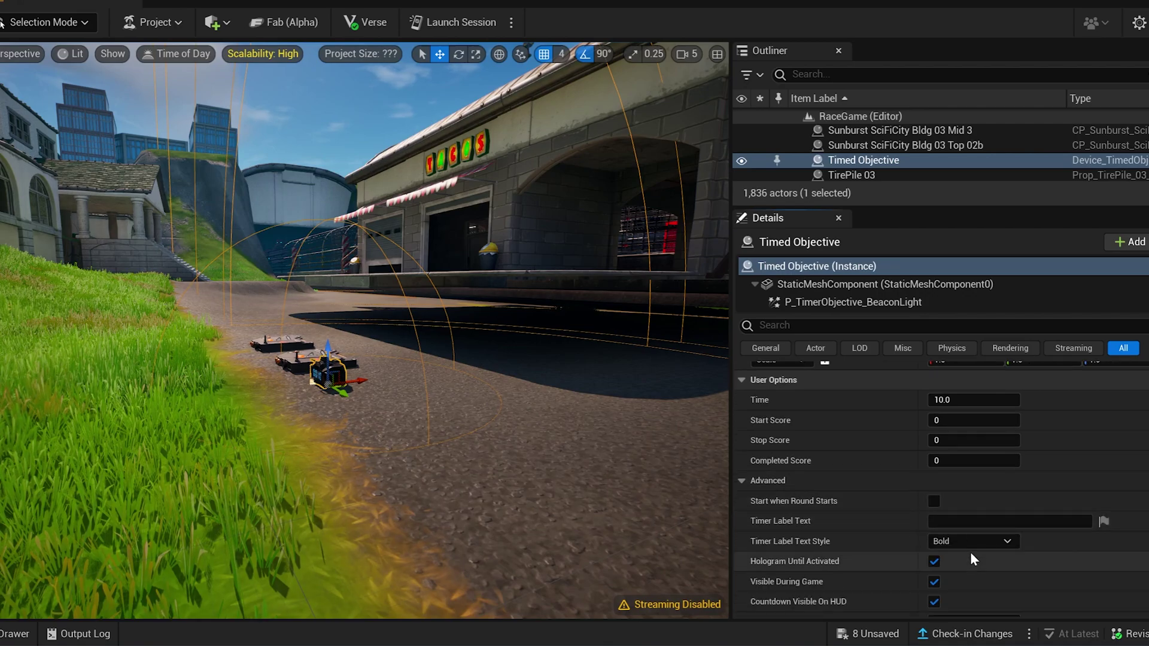
{"action": "left_click", "coordinate": [934, 501]}
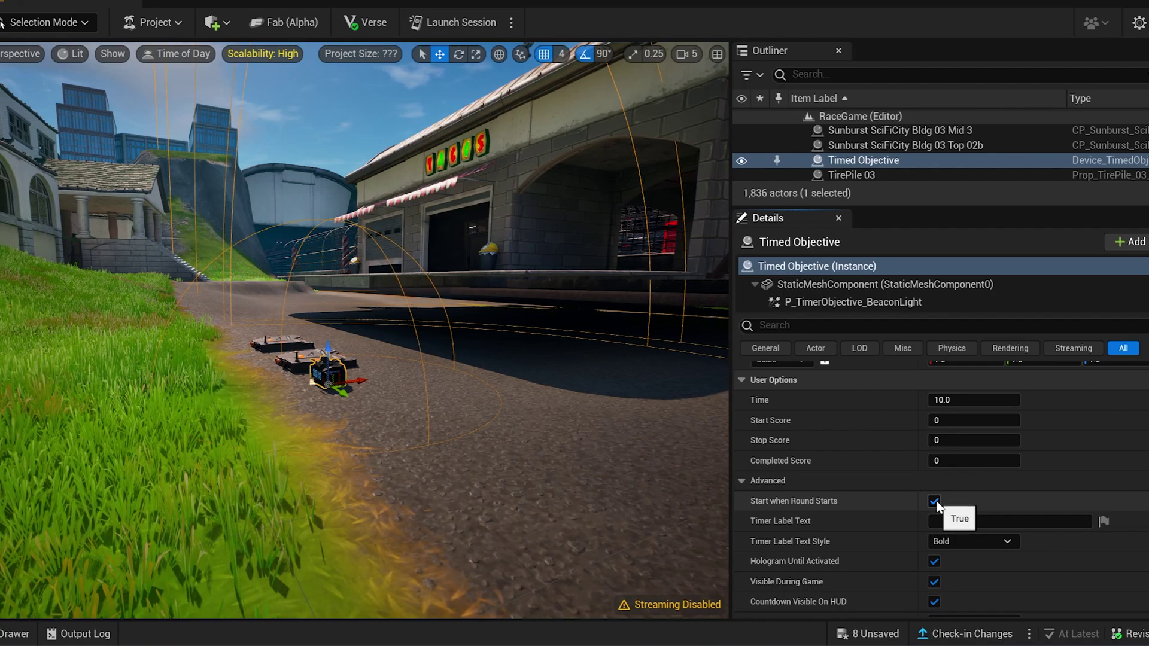
Set the timed objective's Timer Label Text to "GET READY!!"
{"action": "scroll", "coordinate": [925, 512], "scroll_direction": "down", "scroll_amount": 2}
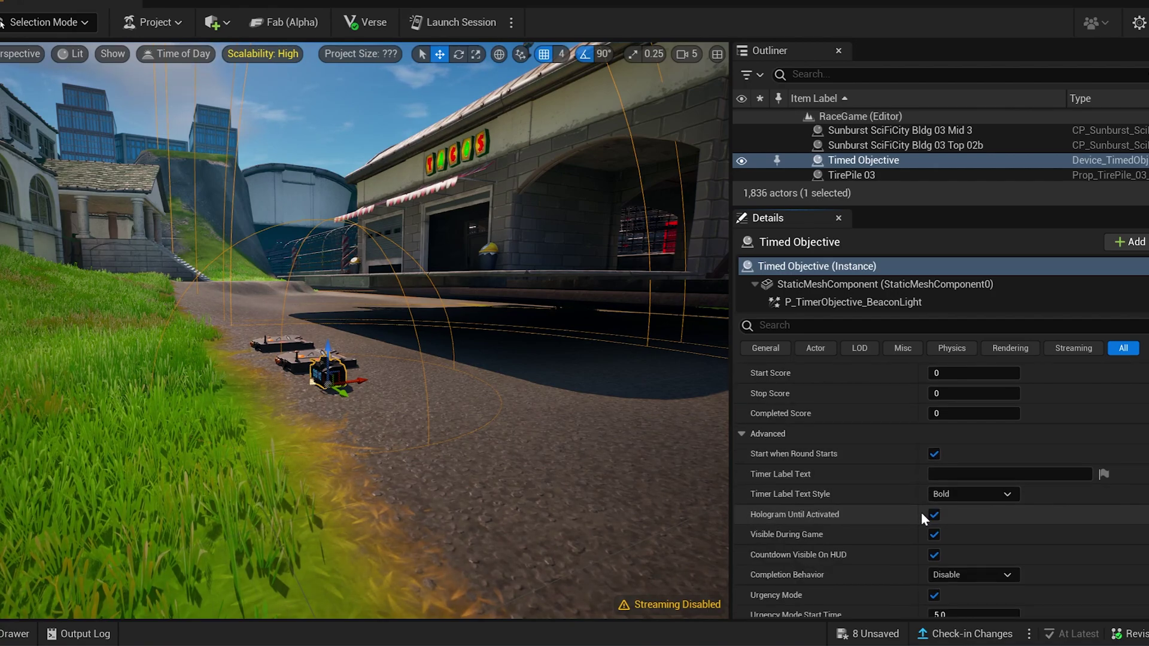
{"action": "left_click", "coordinate": [944, 474]}
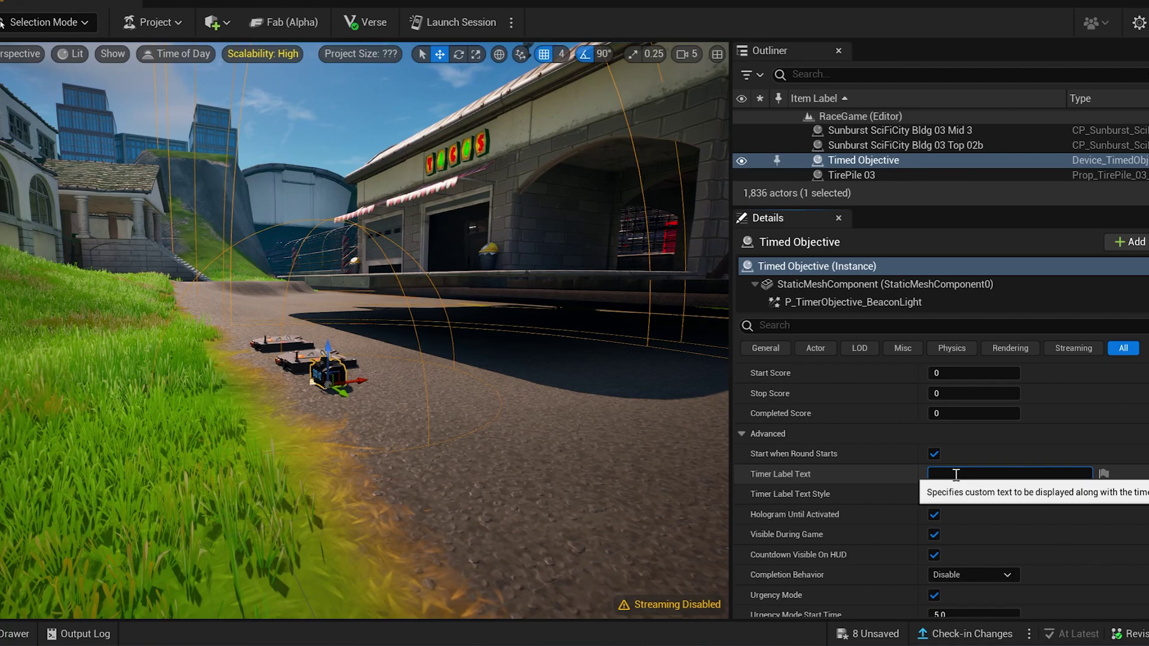
{"action": "type", "text": "GET READU"}
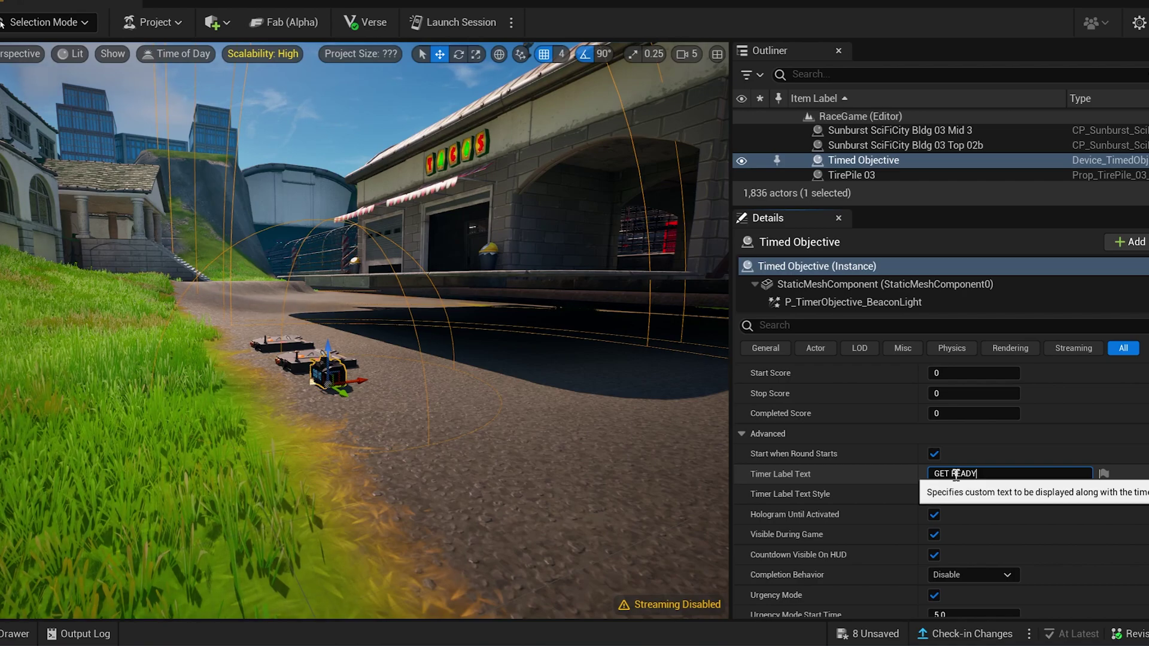
{"action": "type", "text": "Y!!"}
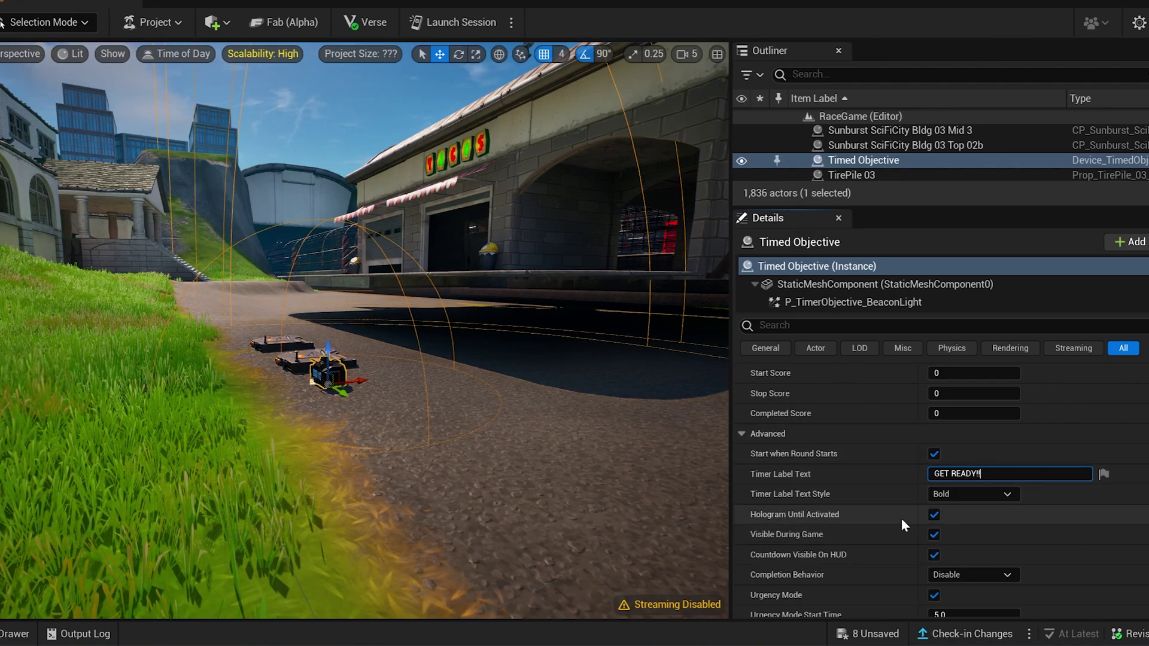
Make the timed objective invisible during the game, filtering its properties by "vis", and save the level
{"action": "scroll", "coordinate": [902, 518], "scroll_direction": "down", "scroll_amount": 6}
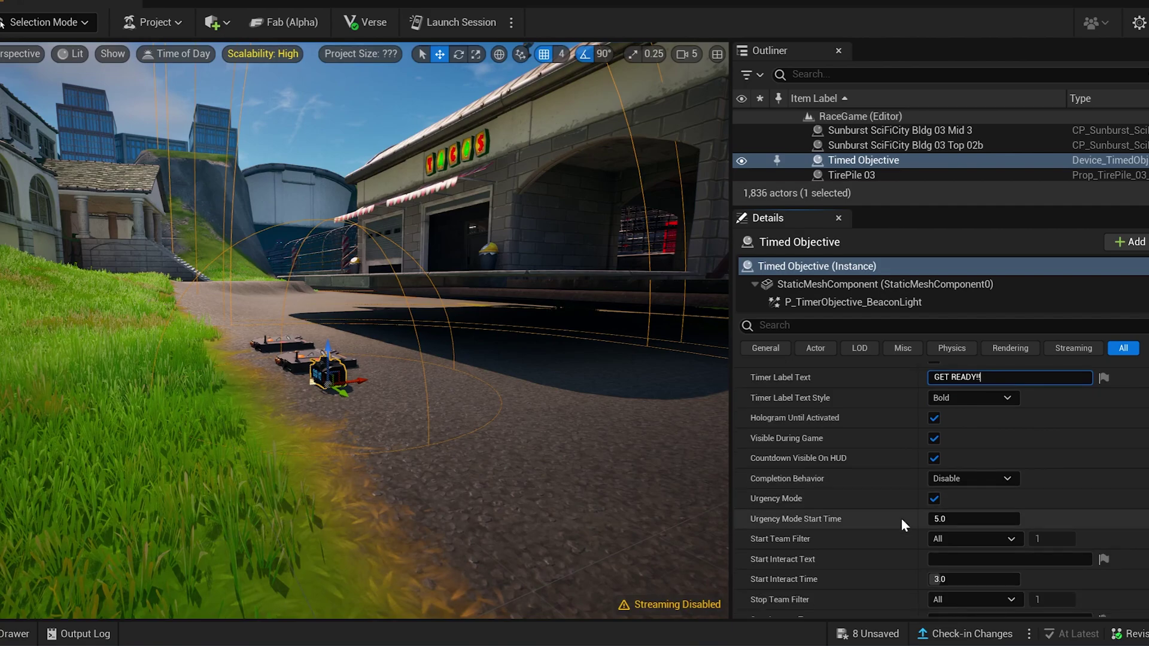
{"action": "scroll", "coordinate": [901, 521], "scroll_direction": "down", "scroll_amount": 10}
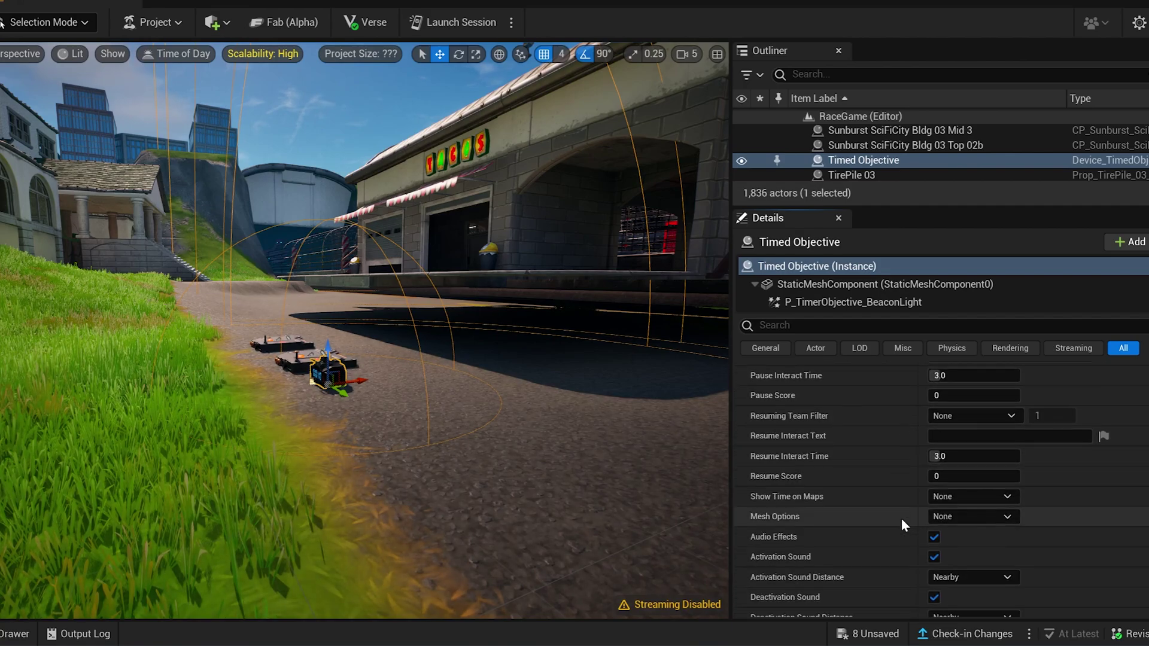
{"action": "scroll", "coordinate": [902, 518], "scroll_direction": "down", "scroll_amount": 6}
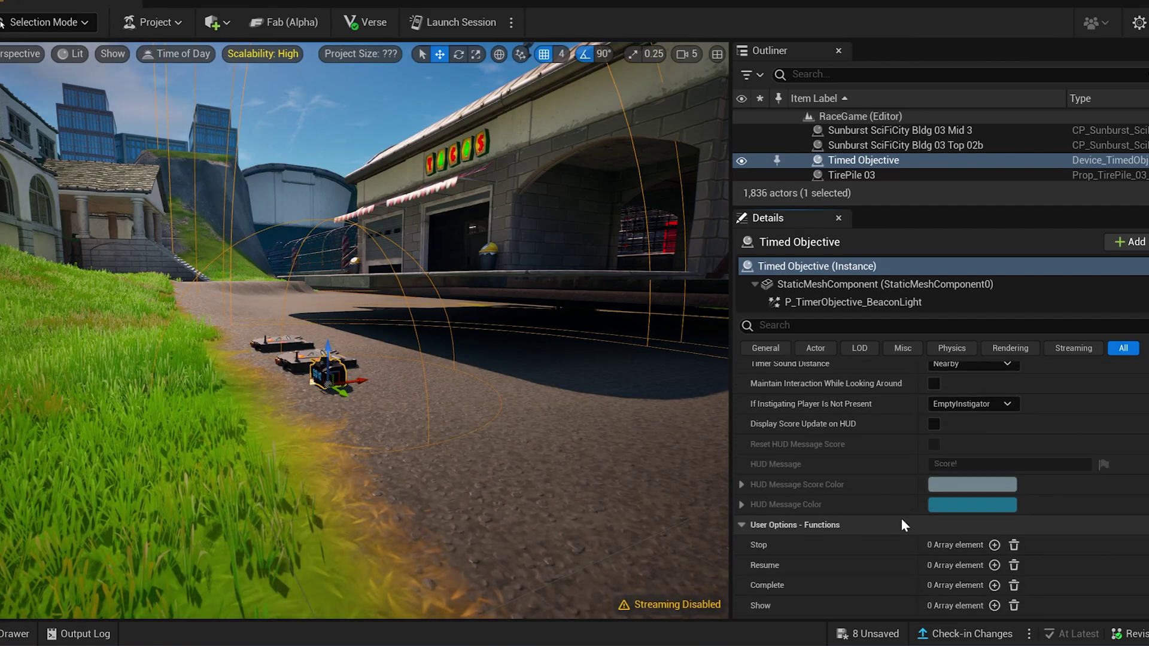
{"action": "left_click", "coordinate": [839, 324]}
{"action": "type", "text": "vis"}
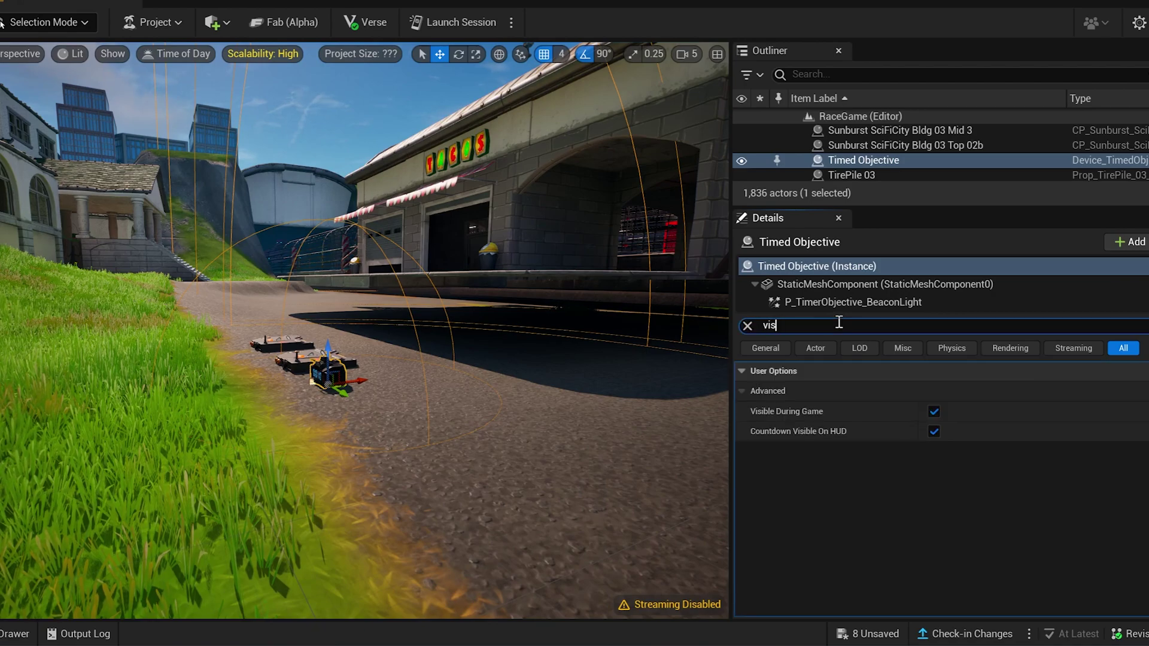
{"action": "left_click", "coordinate": [935, 413]}
{"action": "left_click", "coordinate": [476, 415]}
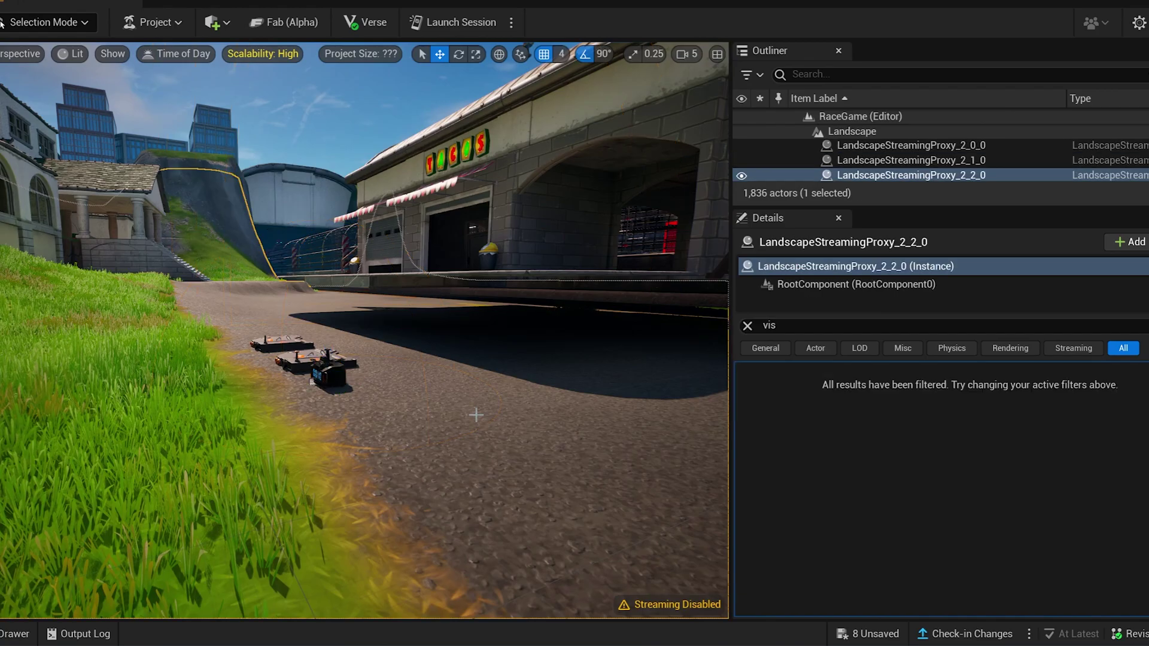
{"action": "key", "text": "ctrl+s"}
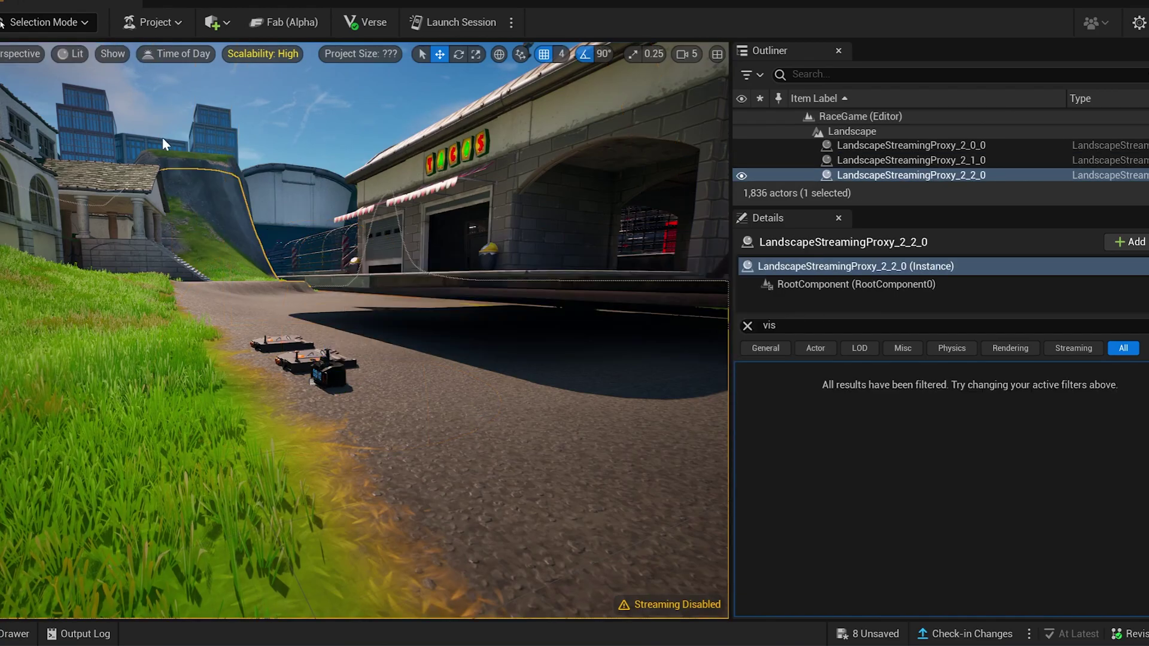
Enlarge the viewport and examine the start-line barriers, the surrounding race track and the lagoon area
{"action": "key", "text": "d"}
{"action": "mouse_move", "coordinate": [511, 354]}
{"action": "right_mouse_down"}
{"action": "mouse_move", "coordinate": [542, 359]}
{"action": "mouse_move", "coordinate": [518, 347]}
{"action": "right_mouse_up"}
{"action": "key", "text": "a"}
{"action": "scroll", "coordinate": [518, 348], "scroll_direction": "up", "scroll_amount": 2}
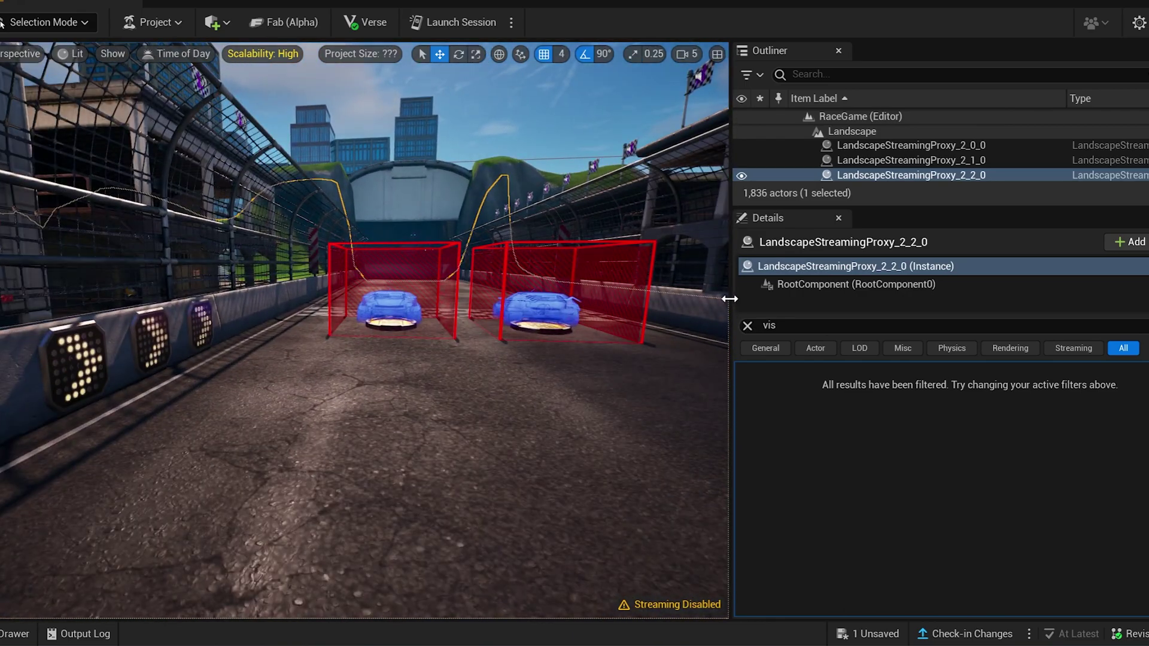
{"action": "left_click_drag", "start_coordinate": [731, 296], "coordinate": [1072, 300]}
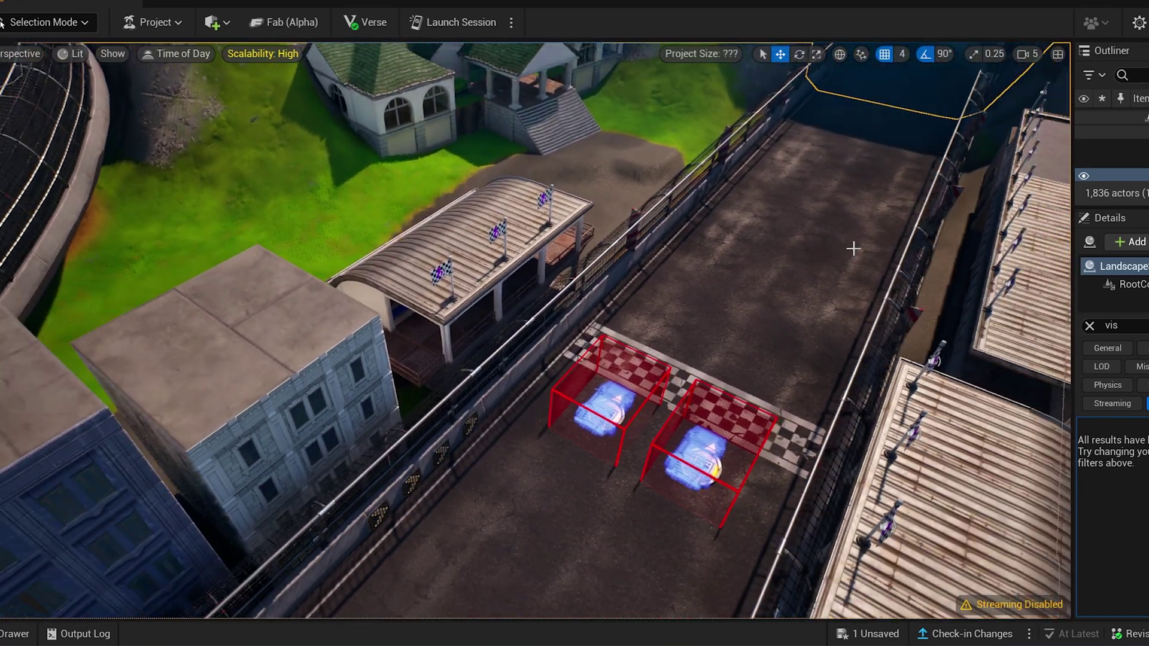
{"action": "right_click_drag", "start_coordinate": [853, 248], "coordinate": [831, 213]}
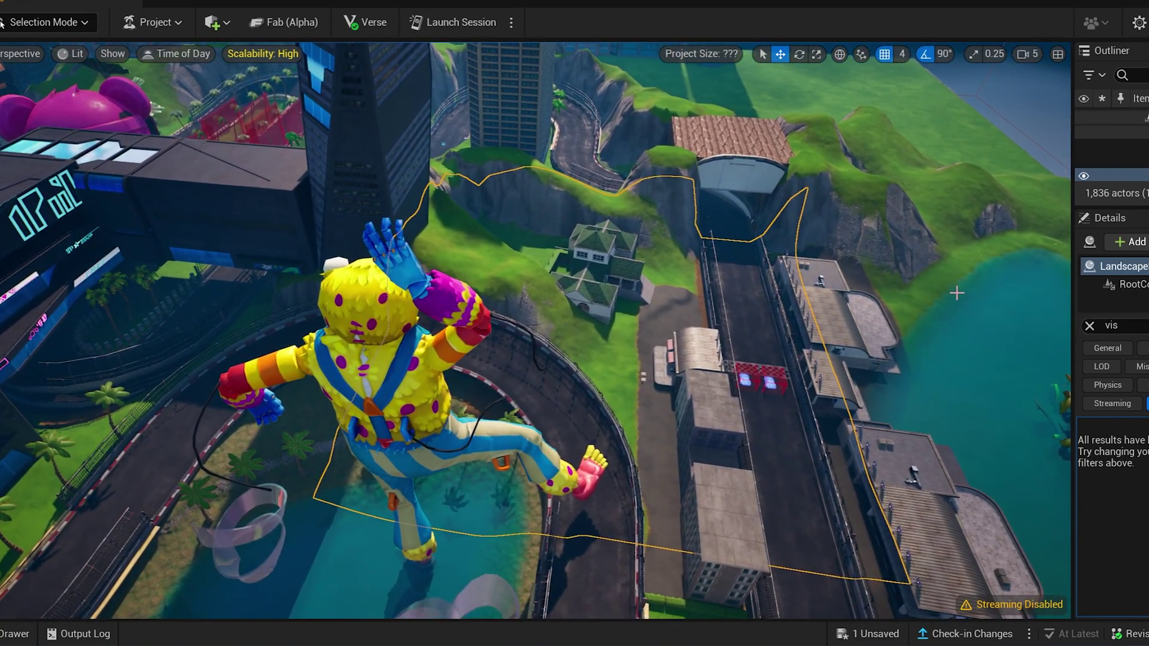
{"action": "left_click", "coordinate": [924, 331]}
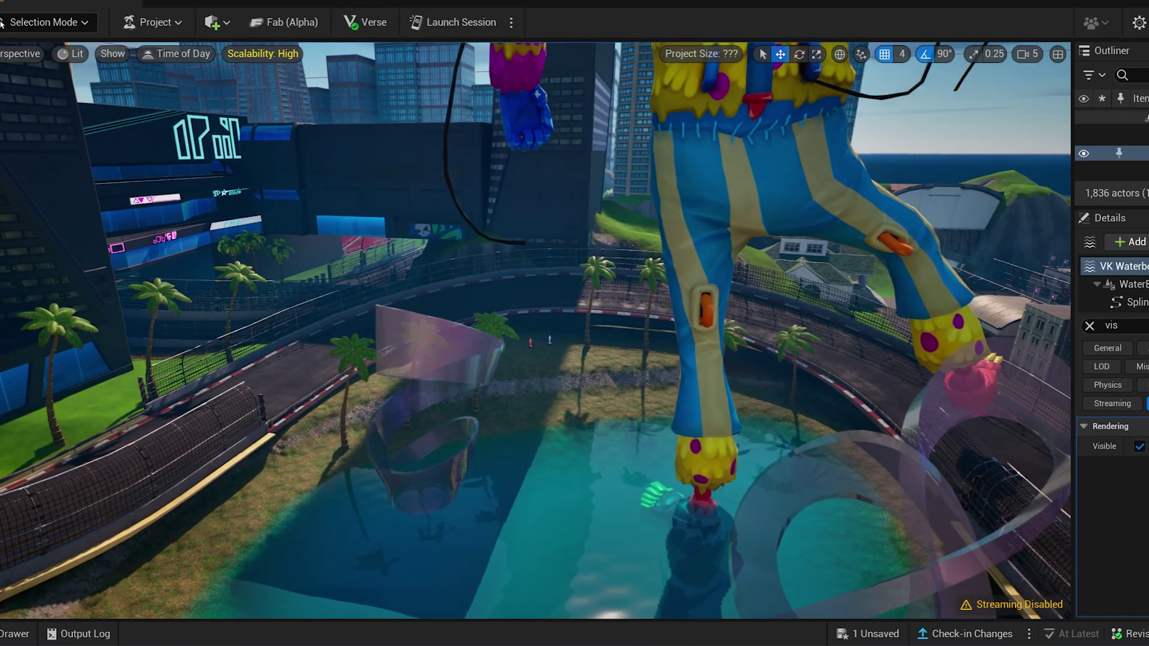
{"action": "key", "text": "q"}
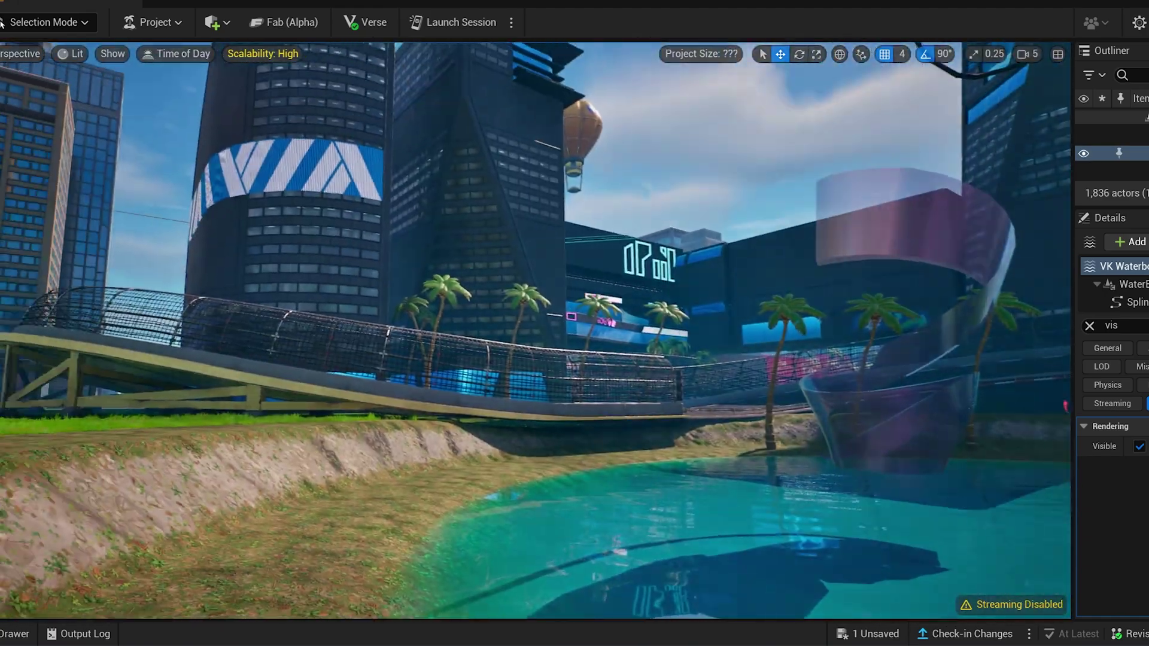